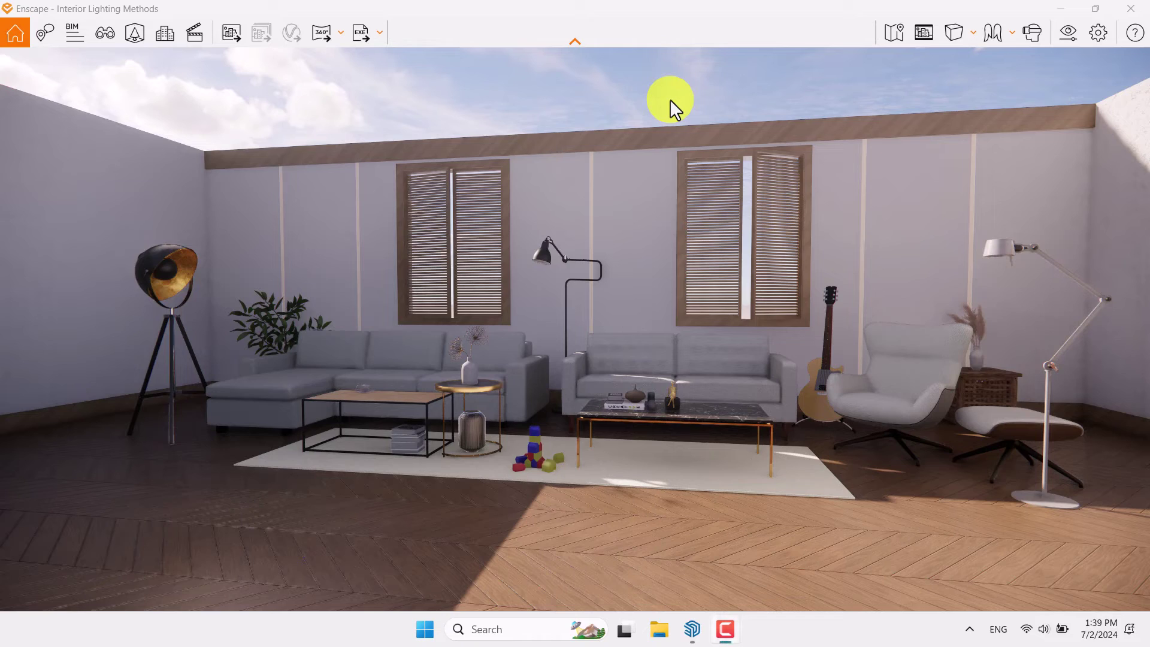
- Look around the daytime Enscape render of the living room, then close the Enscape window
{"action": "scroll", "coordinate": [722, 211], "scroll_direction": "up", "scroll_amount": 3}
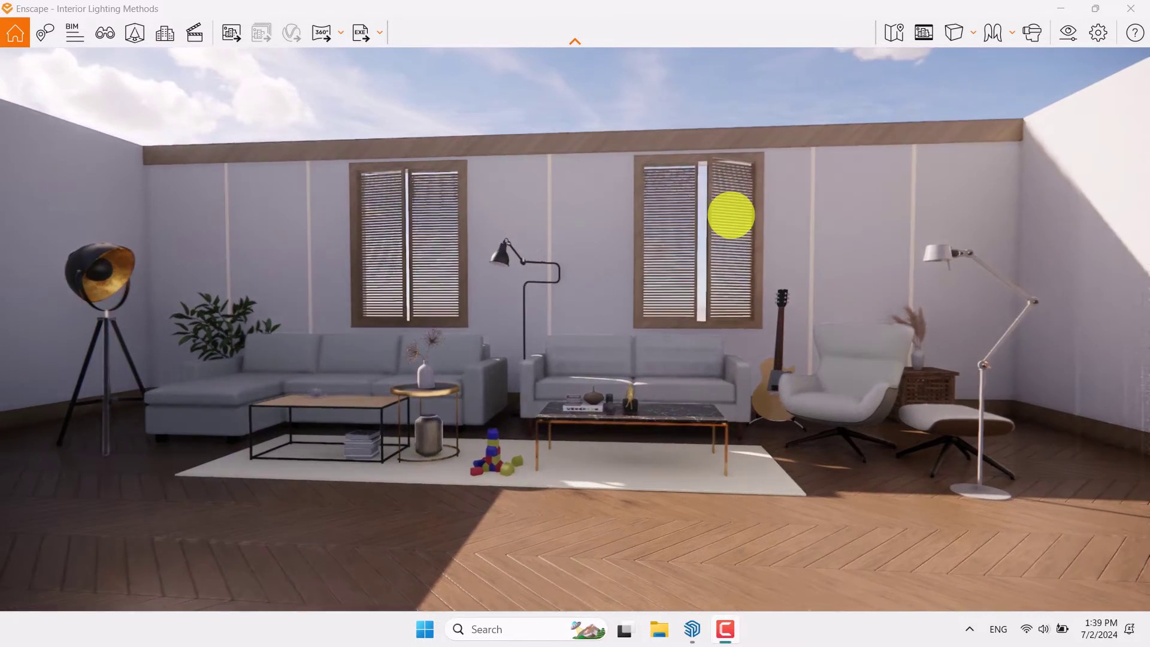
{"action": "scroll", "coordinate": [731, 214], "scroll_direction": "down", "scroll_amount": 5}
{"action": "scroll", "coordinate": [731, 214], "scroll_direction": "up", "scroll_amount": 5}
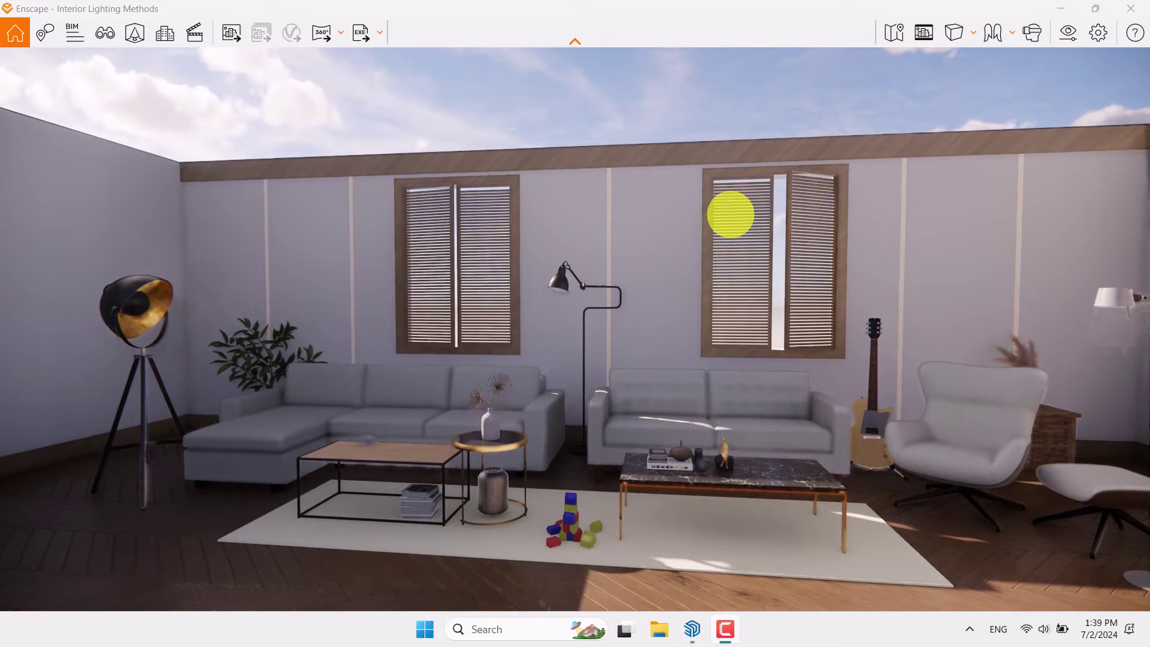
{"action": "key", "text": "XF86MonBrightnessUp"}
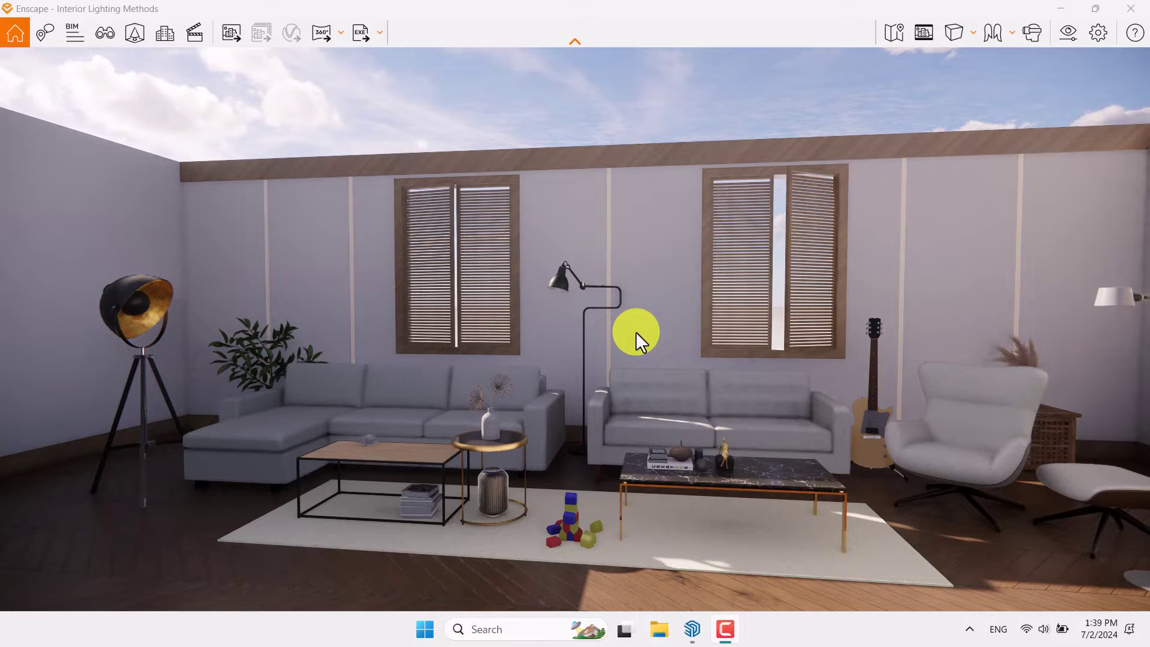
{"action": "left_click_drag", "start_coordinate": [663, 272], "coordinate": [517, 308]}
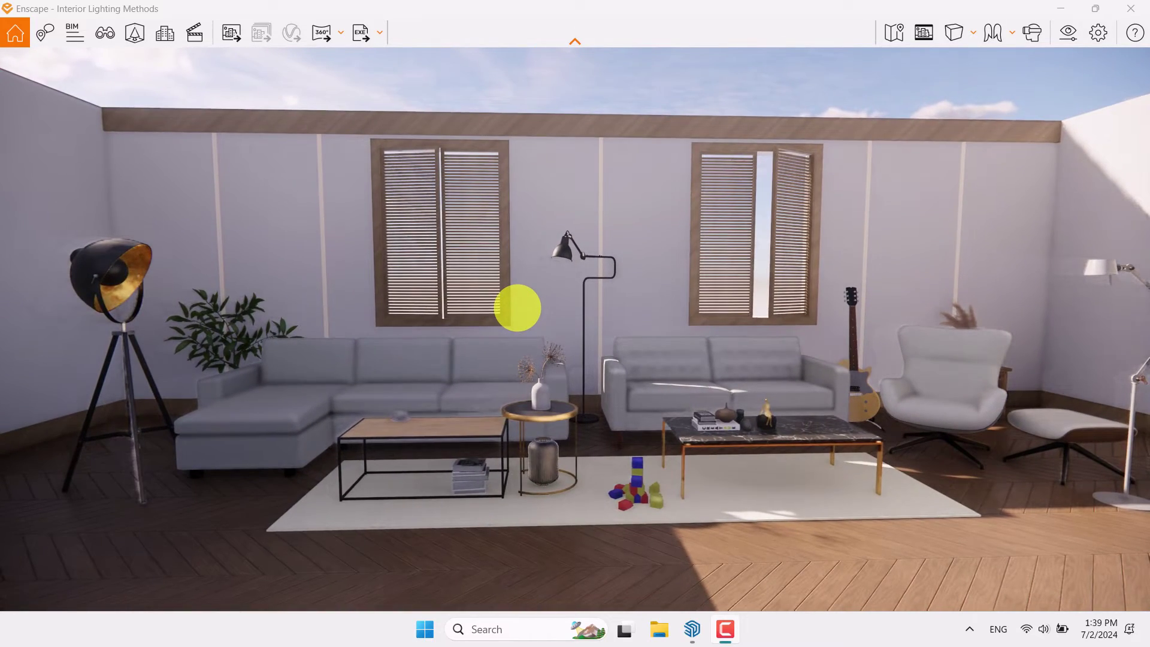
{"action": "left_click", "coordinate": [1130, 9]}
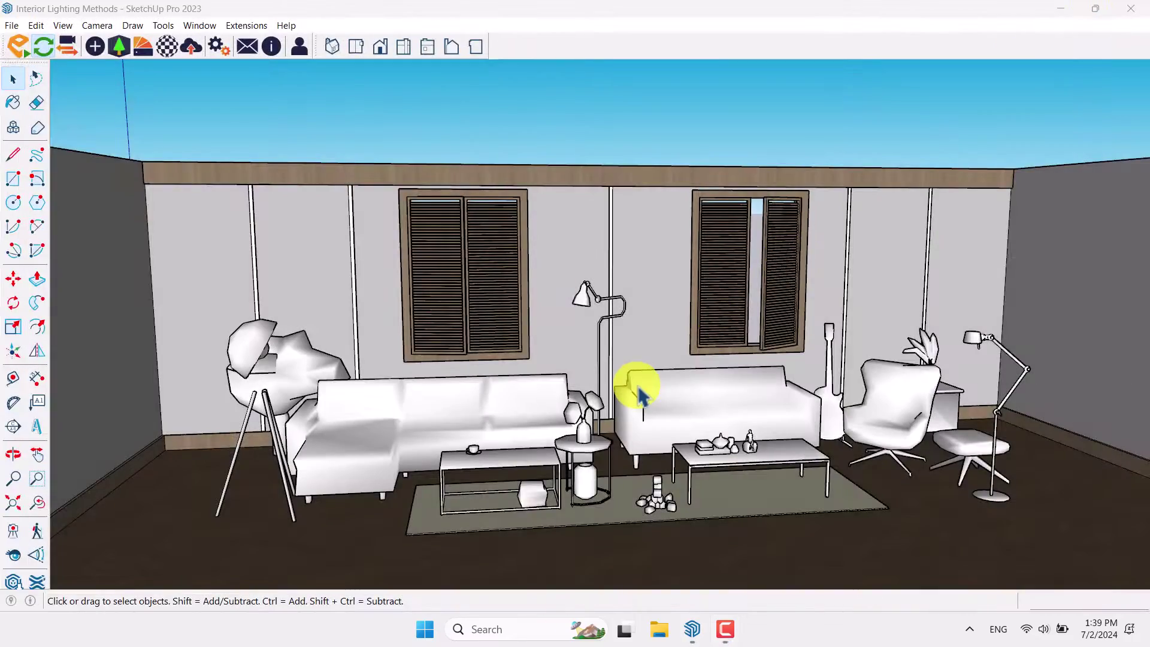
{"action": "middle_click_drag", "start_coordinate": [634, 381], "coordinate": [596, 402]}
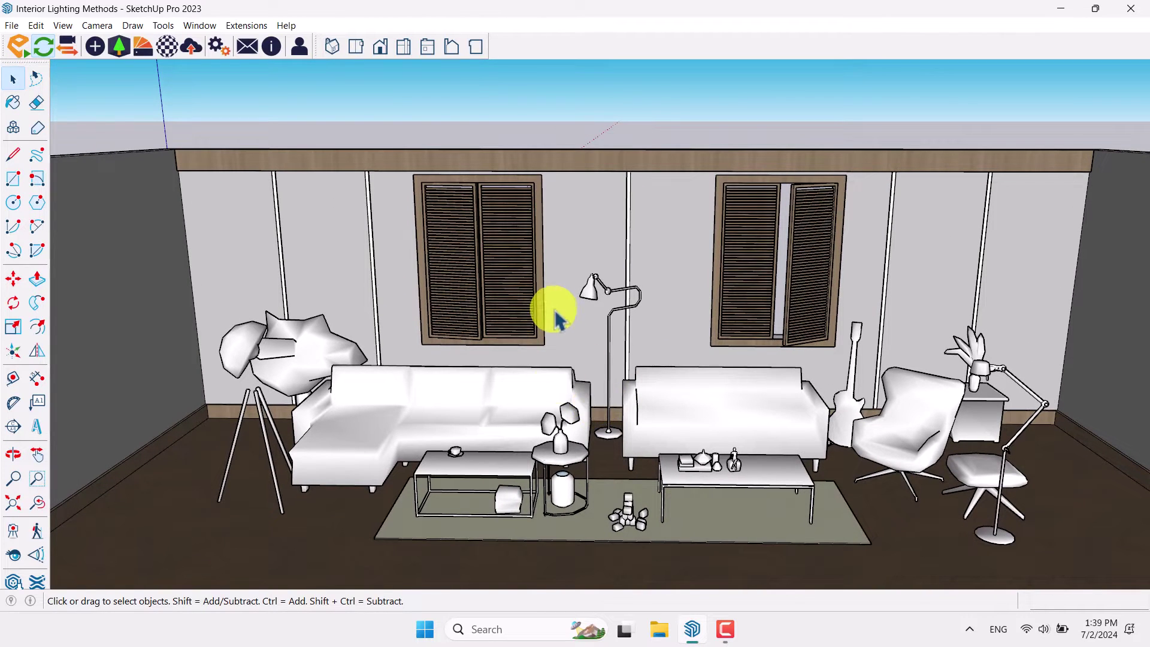
{"action": "left_click", "coordinate": [725, 628]}
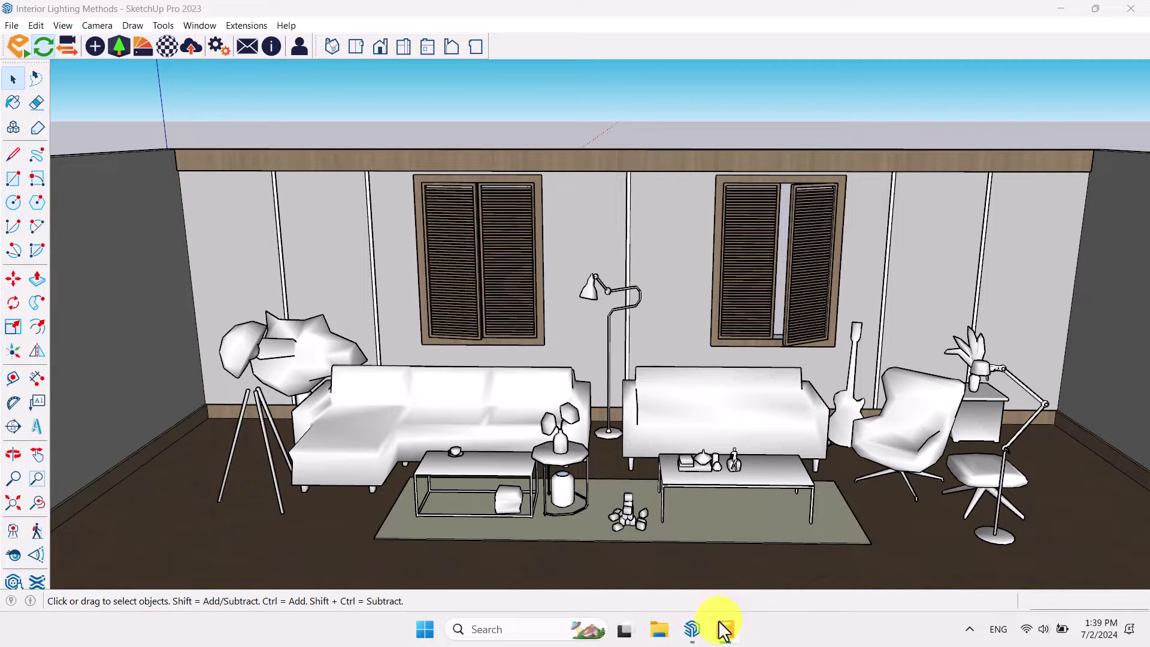
{"action": "mouse_move", "coordinate": [591, 354]}
{"action": "middle_mouse_down"}
{"action": "mouse_move", "coordinate": [647, 373]}
{"action": "mouse_move", "coordinate": [575, 408]}
{"action": "mouse_move", "coordinate": [569, 341]}
{"action": "mouse_move", "coordinate": [623, 359]}
{"action": "middle_mouse_up"}
{"action": "scroll", "coordinate": [647, 383], "scroll_direction": "up", "scroll_amount": 3}
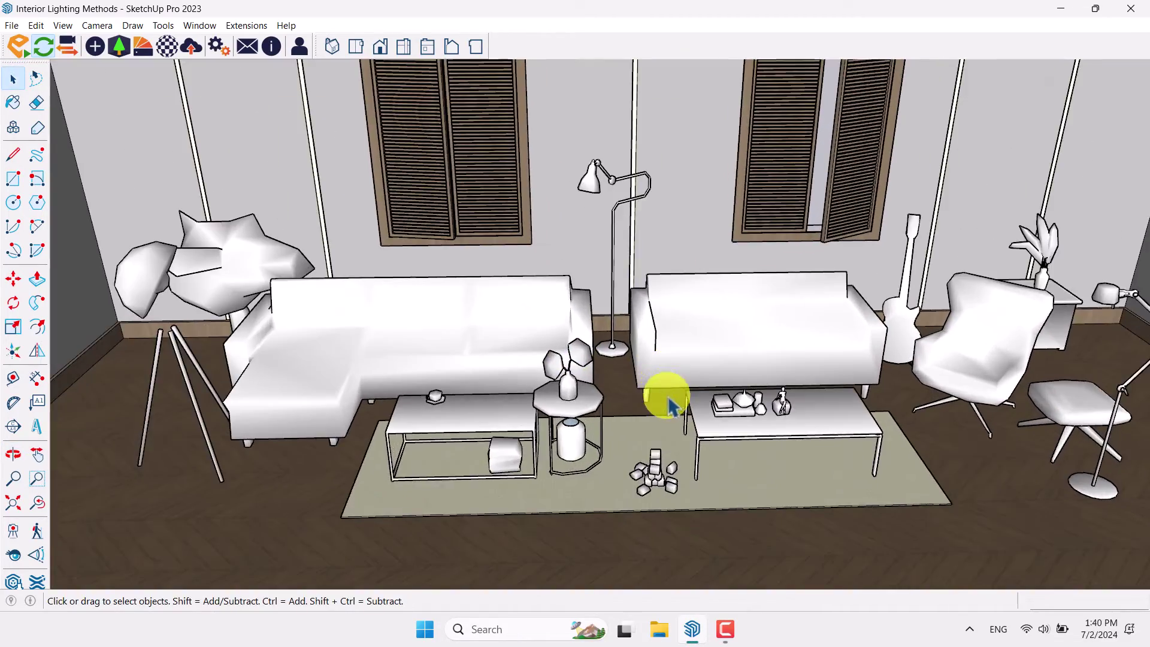
{"action": "scroll", "coordinate": [671, 407], "scroll_direction": "down", "scroll_amount": 3}
{"action": "left_click", "coordinate": [247, 214]}
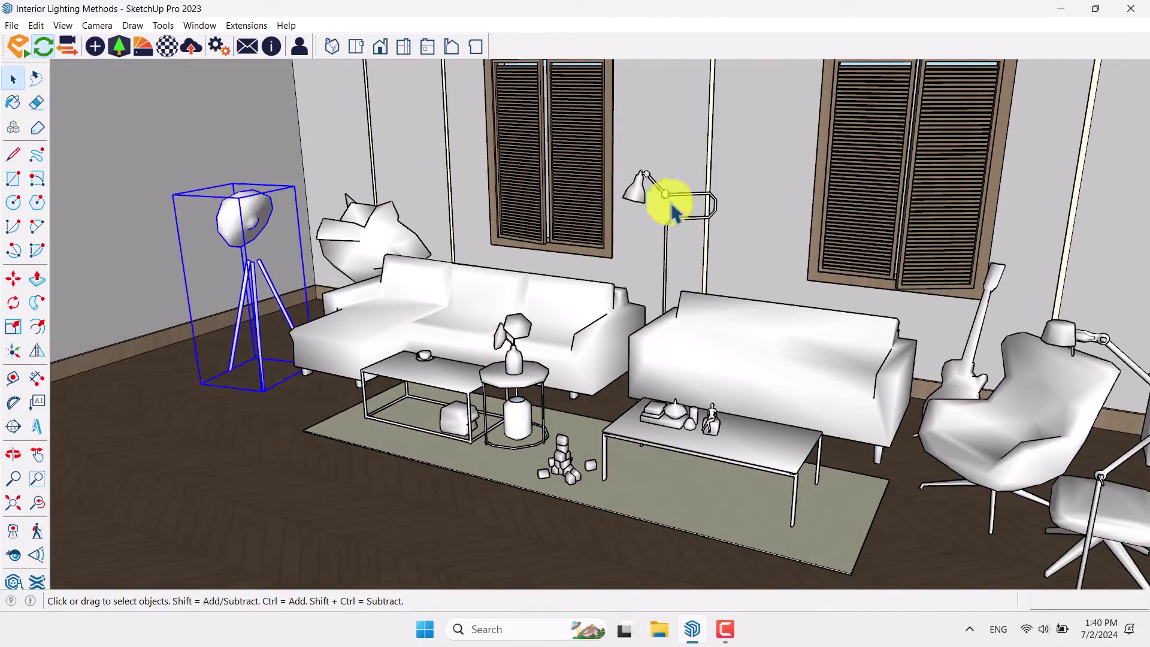
{"action": "left_click", "coordinate": [655, 193], "text": "ctrl"}
{"action": "left_click", "coordinate": [1063, 333], "text": "ctrl"}
{"action": "middle_click_drag", "start_coordinate": [539, 329], "coordinate": [623, 277]}
{"action": "middle_click_drag", "start_coordinate": [554, 288], "coordinate": [507, 500]}
{"action": "key", "text": "space"}
{"action": "scroll", "coordinate": [590, 180], "scroll_direction": "up", "scroll_amount": 5}
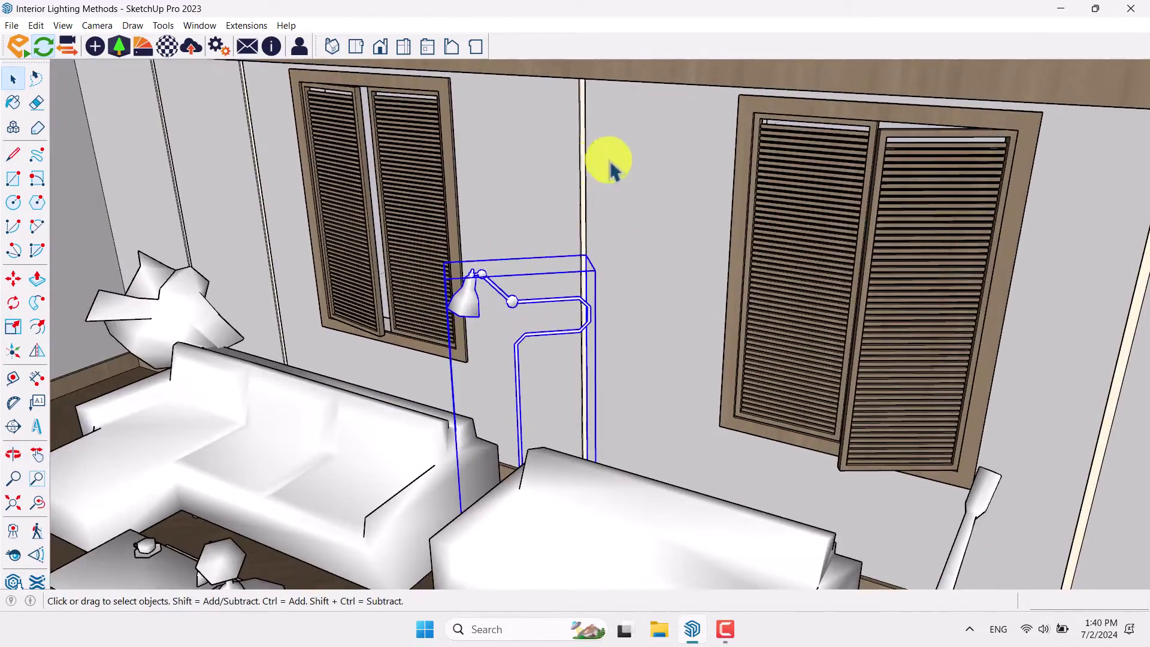
{"action": "middle_click_drag", "start_coordinate": [605, 174], "coordinate": [549, 152]}
{"action": "scroll", "coordinate": [611, 200], "scroll_direction": "up", "scroll_amount": 5}
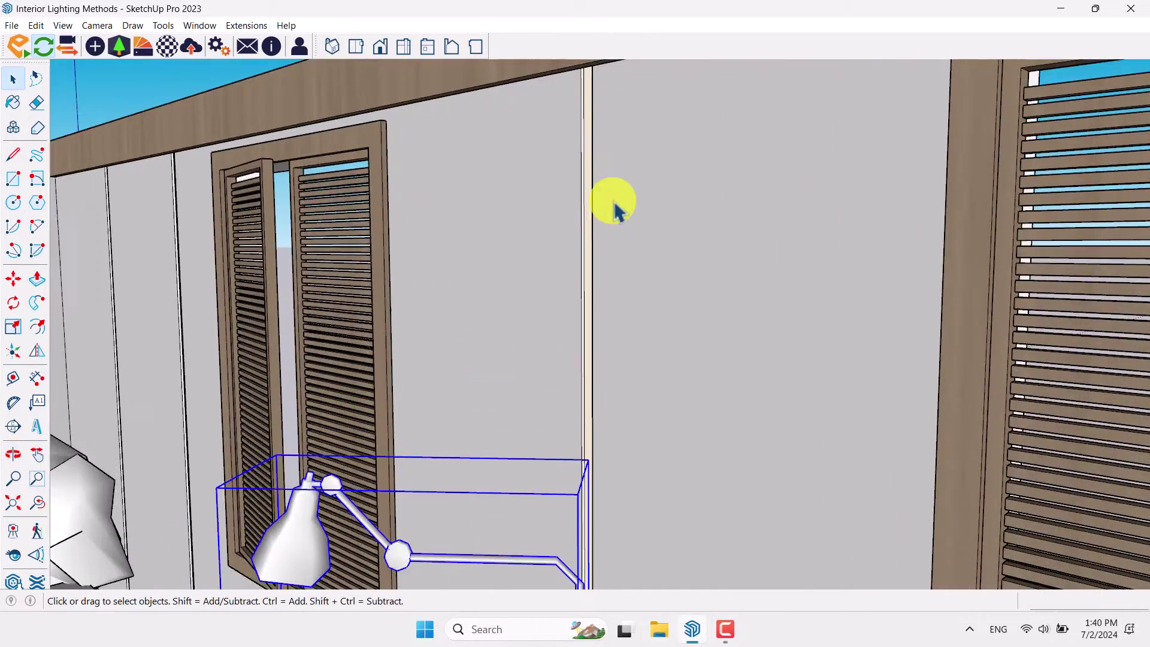
{"action": "middle_click_drag", "start_coordinate": [583, 212], "coordinate": [769, 234]}
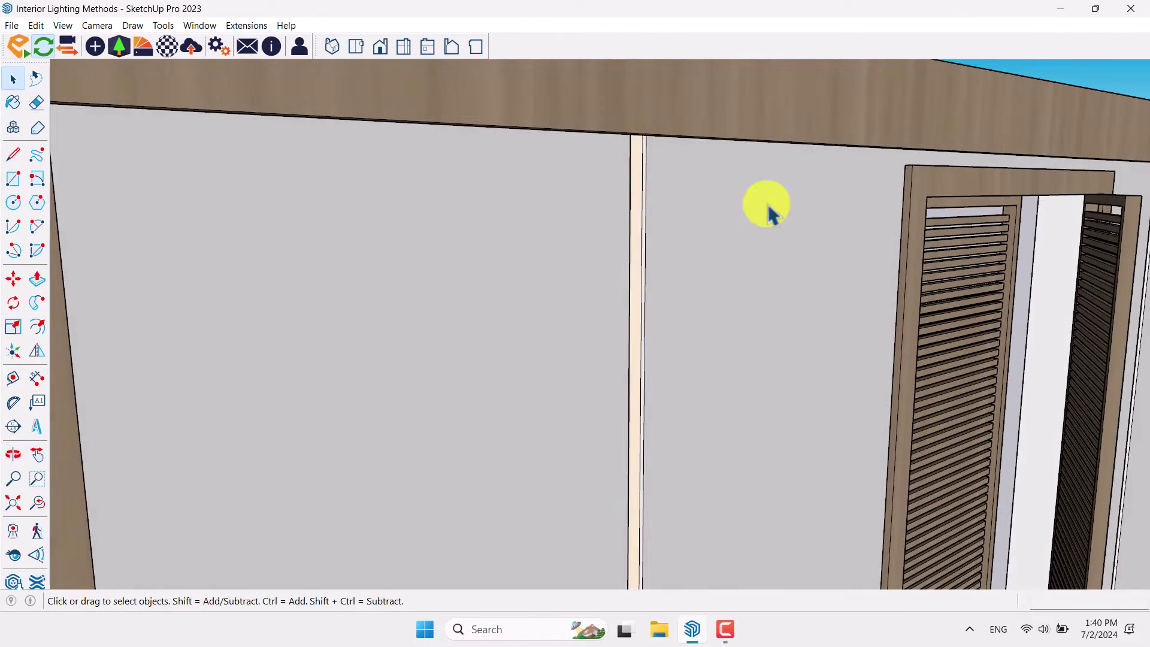
{"action": "scroll", "coordinate": [719, 222], "scroll_direction": "up", "scroll_amount": 2}
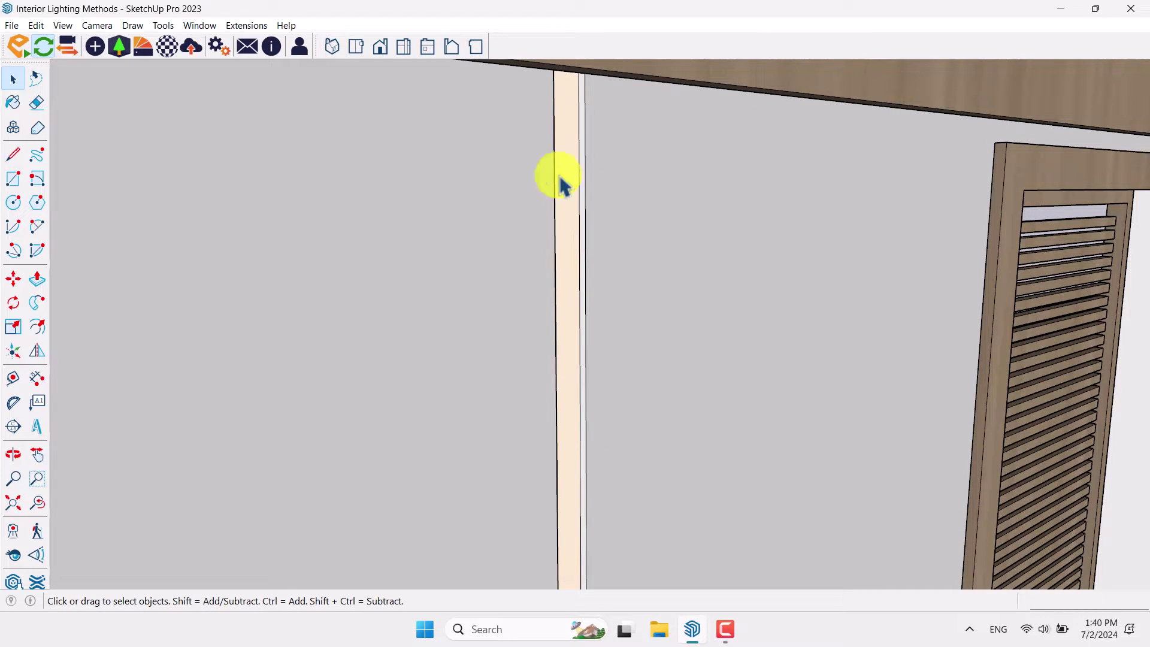
{"action": "scroll", "coordinate": [575, 226], "scroll_direction": "down", "scroll_amount": 5}
{"action": "middle_click_drag", "start_coordinate": [575, 226], "coordinate": [494, 223]}
{"action": "scroll", "coordinate": [667, 184], "scroll_direction": "down", "scroll_amount": 6}
{"action": "left_click", "coordinate": [680, 129]}
{"action": "scroll", "coordinate": [423, 487], "scroll_direction": "up", "scroll_amount": 6}
{"action": "middle_click_drag", "start_coordinate": [487, 449], "coordinate": [634, 392]}
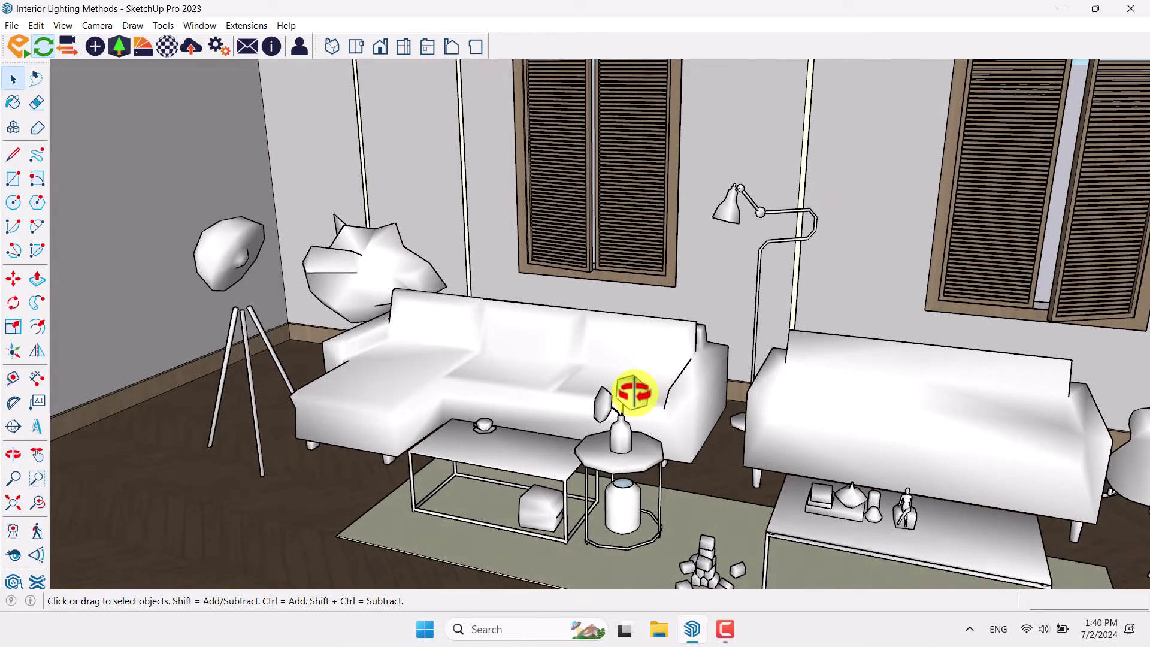
- Place an Enscape spot light (1,000 cd, 60°) high in the wall corner, aimed down the wall
{"action": "left_click", "coordinate": [99, 45]}
{"action": "middle_click_drag", "start_coordinate": [270, 187], "coordinate": [126, 70]}
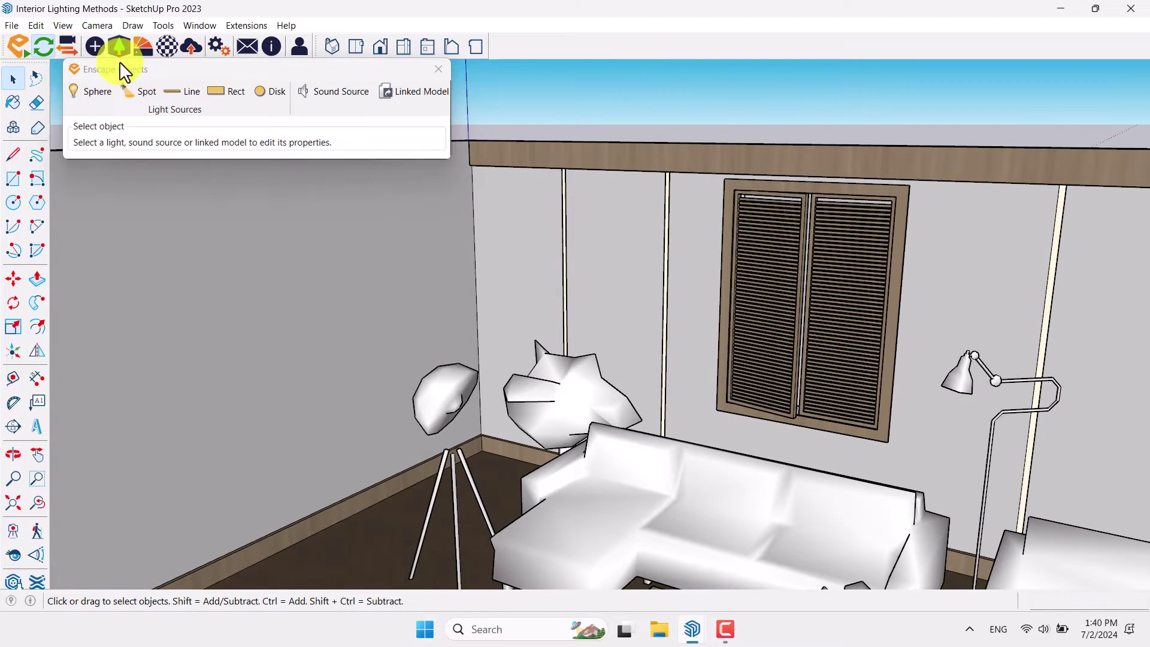
{"action": "left_click", "coordinate": [139, 95]}
{"action": "scroll", "coordinate": [430, 320], "scroll_direction": "up", "scroll_amount": 6}
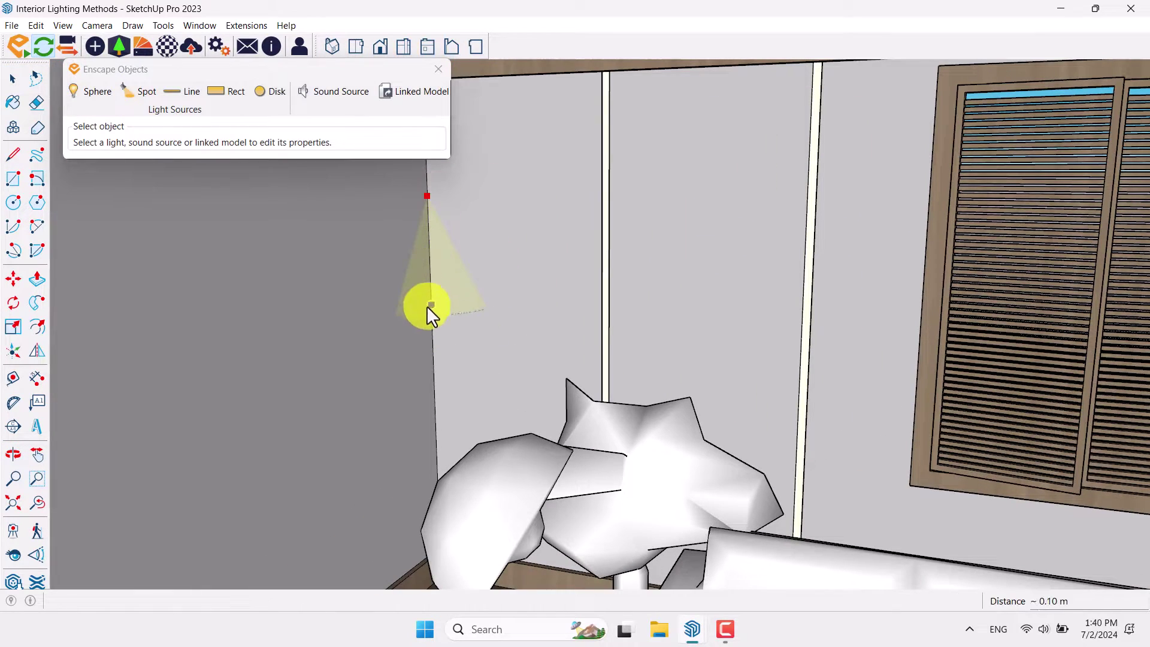
{"action": "left_click", "coordinate": [426, 274]}
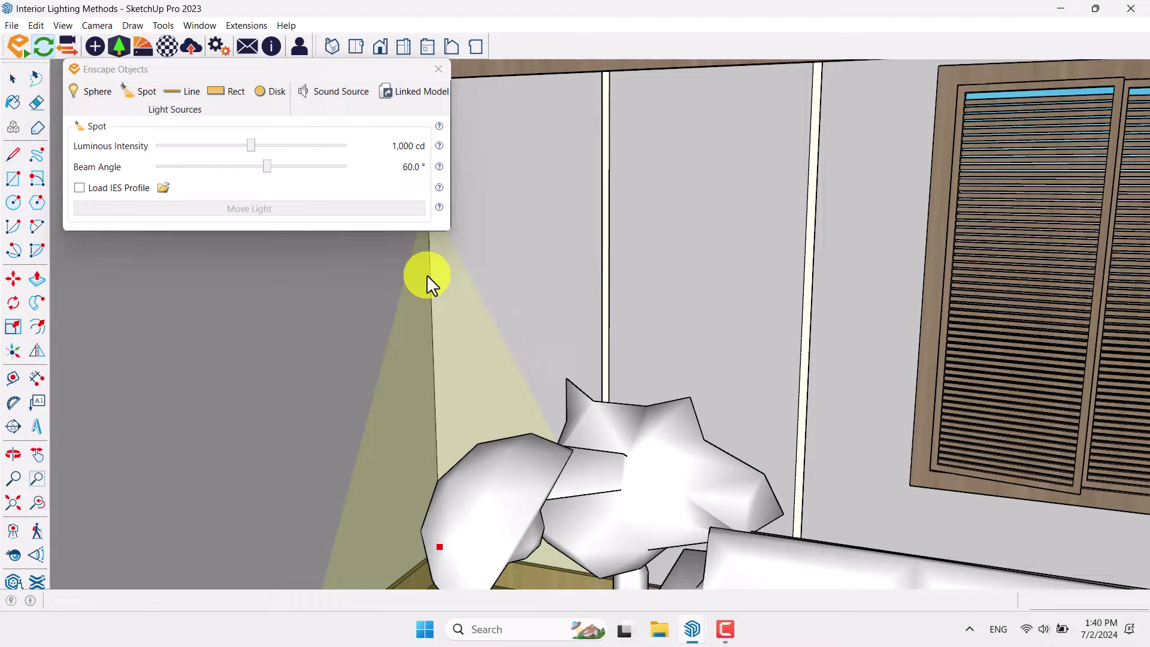
{"action": "left_click", "coordinate": [438, 69]}
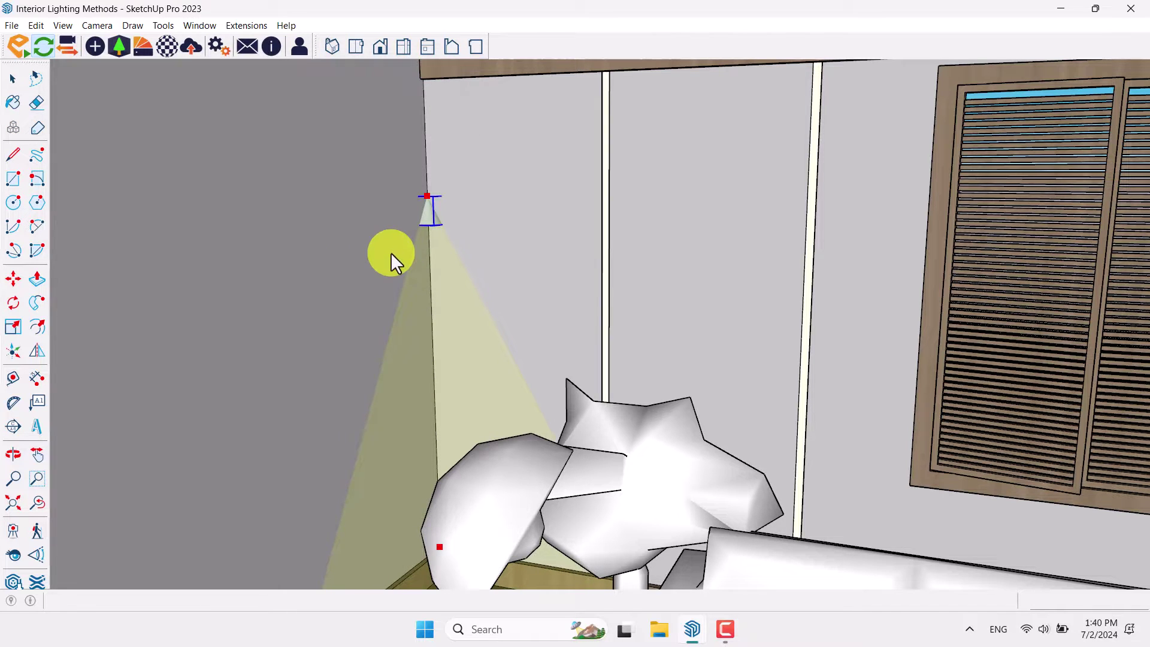
{"action": "middle_click_drag", "start_coordinate": [413, 261], "coordinate": [415, 213]}
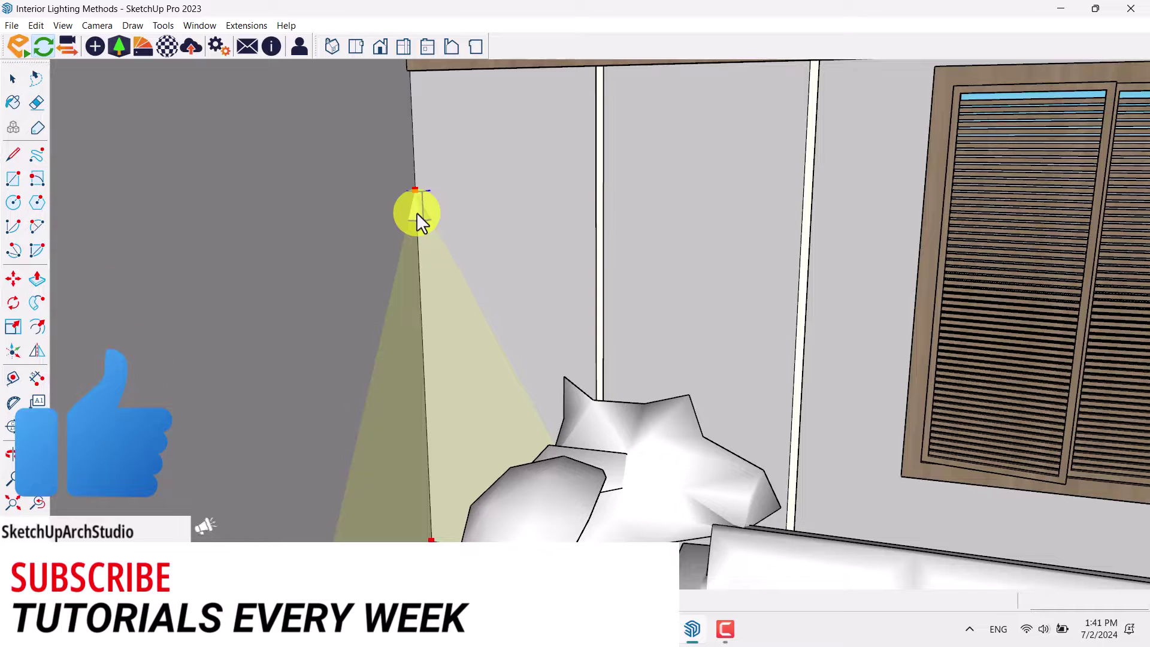
{"action": "left_click", "coordinate": [97, 49]}
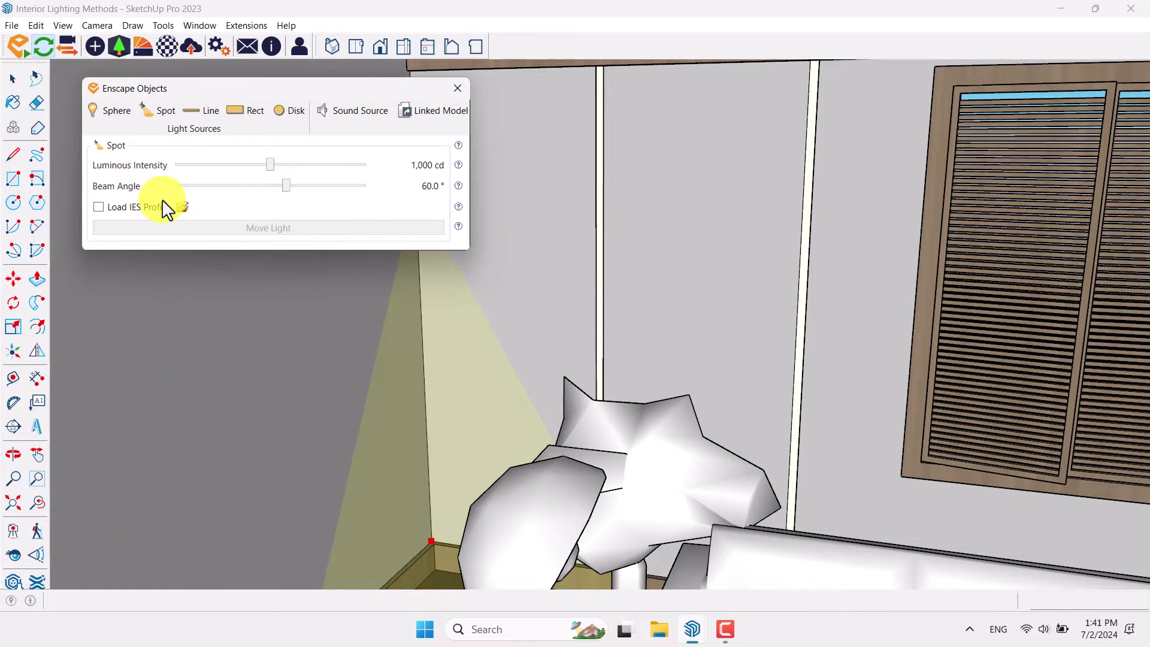
- Load the 6.ies profile from Local Disk (D:) > IES Lights onto the spot light
{"action": "left_click", "coordinate": [103, 206]}
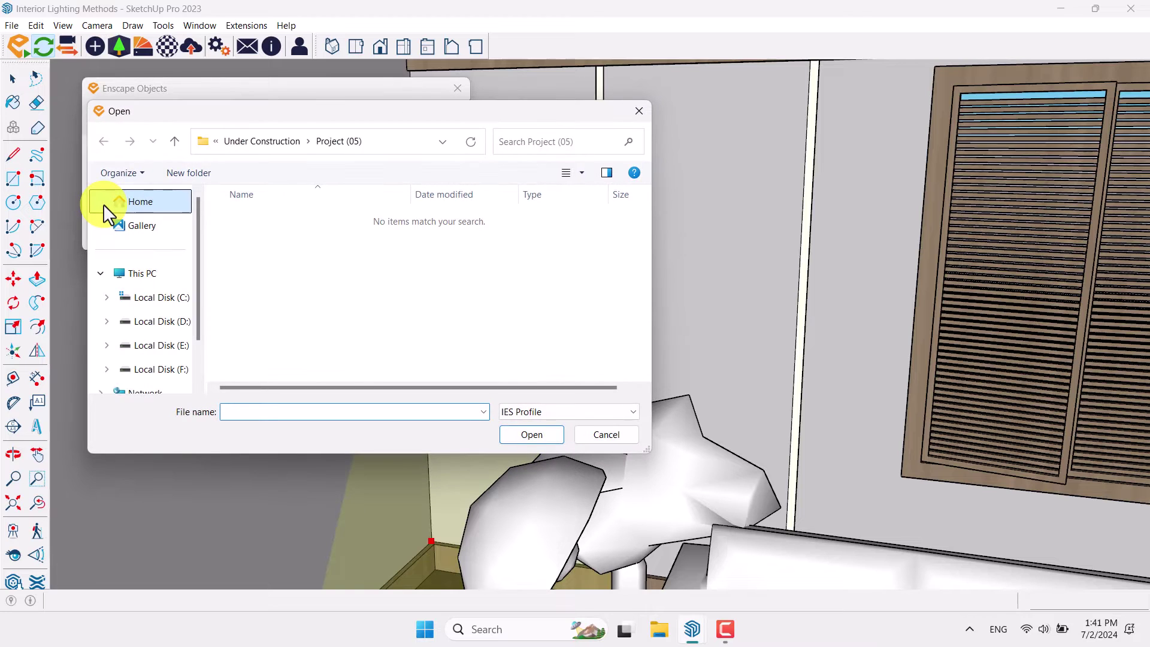
{"action": "left_click", "coordinate": [216, 134]}
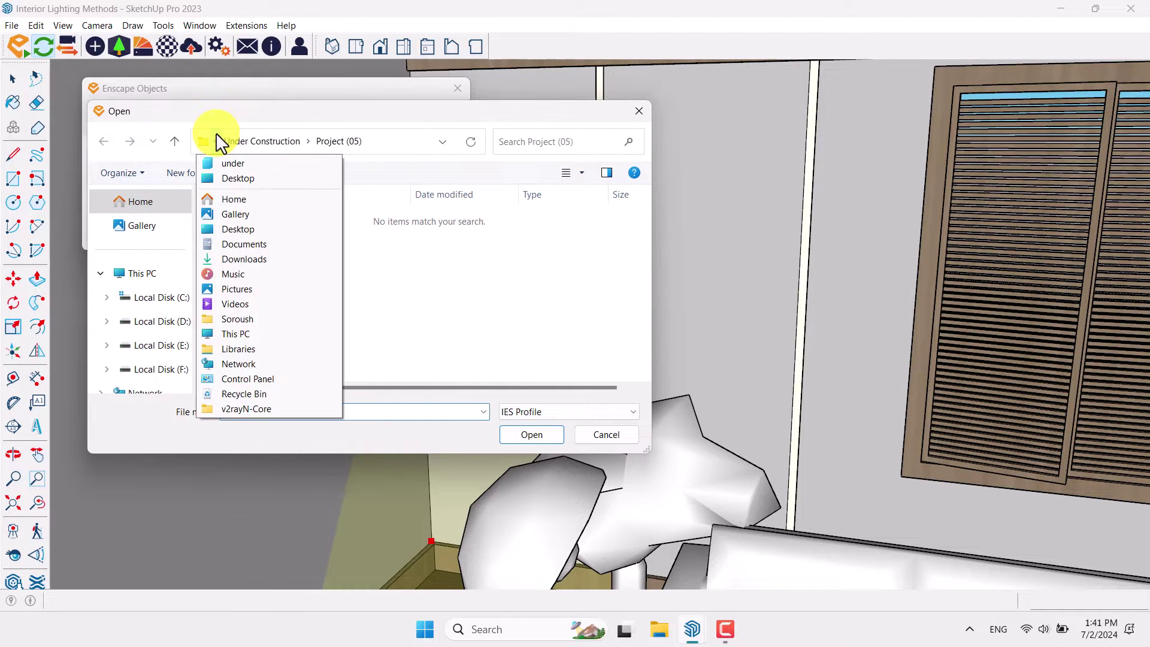
{"action": "left_click", "coordinate": [157, 322]}
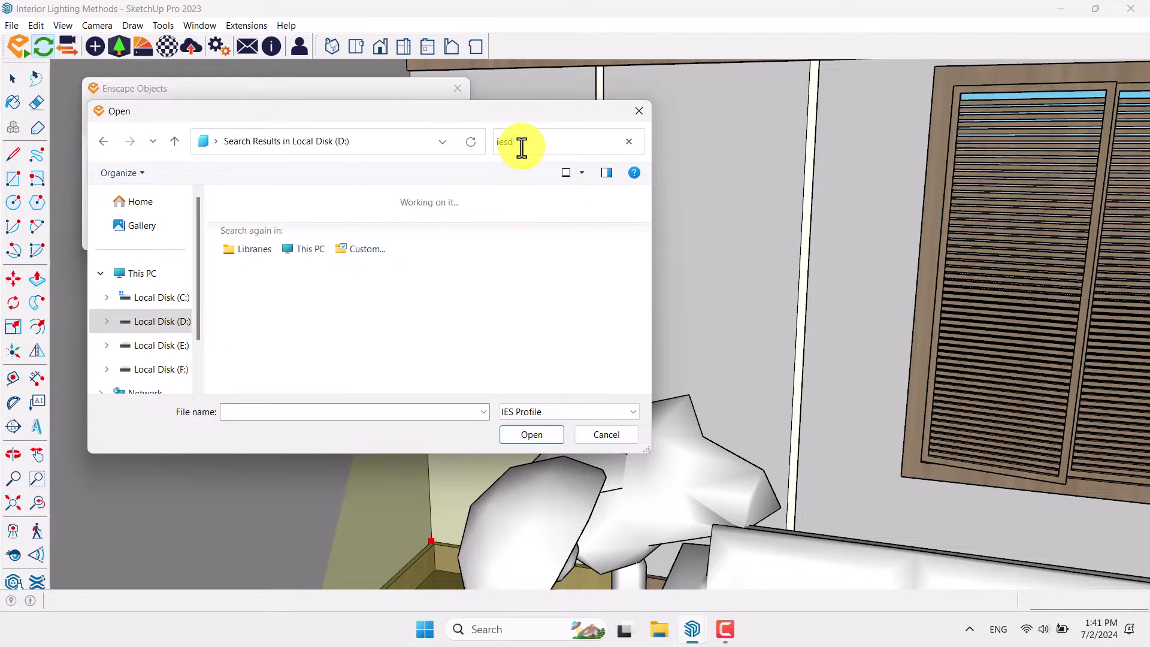
{"action": "left_click", "coordinate": [281, 242]}
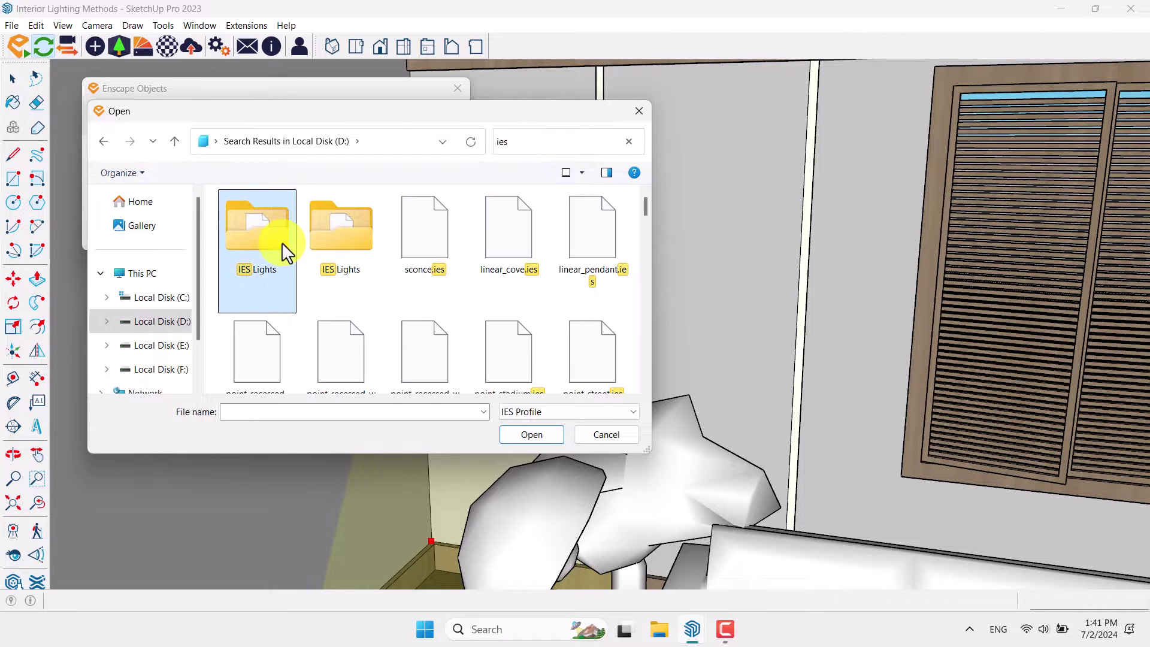
{"action": "double_click", "coordinate": [279, 245]}
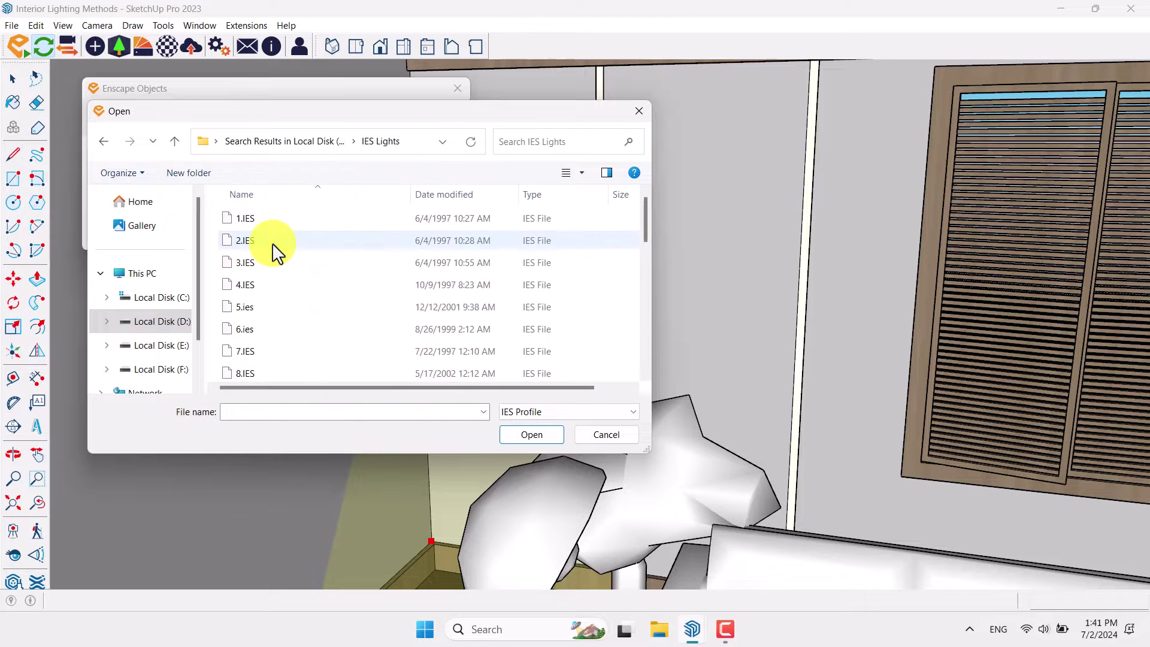
{"action": "scroll", "coordinate": [287, 243], "scroll_direction": "down", "scroll_amount": 7}
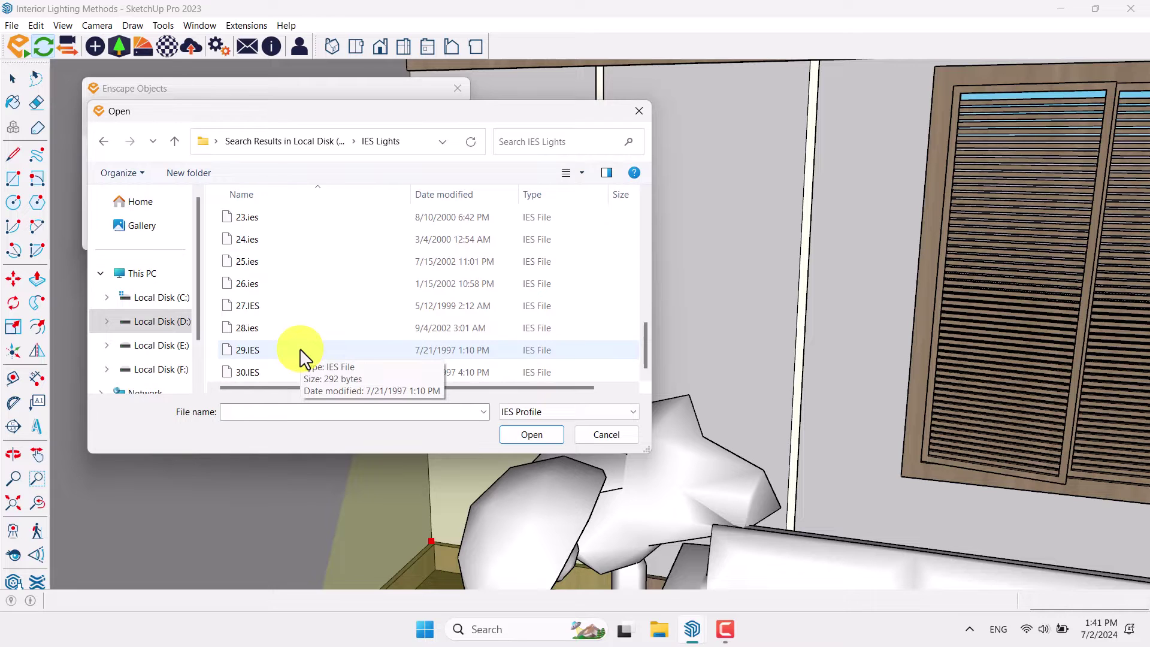
{"action": "scroll", "coordinate": [301, 353], "scroll_direction": "up", "scroll_amount": 5}
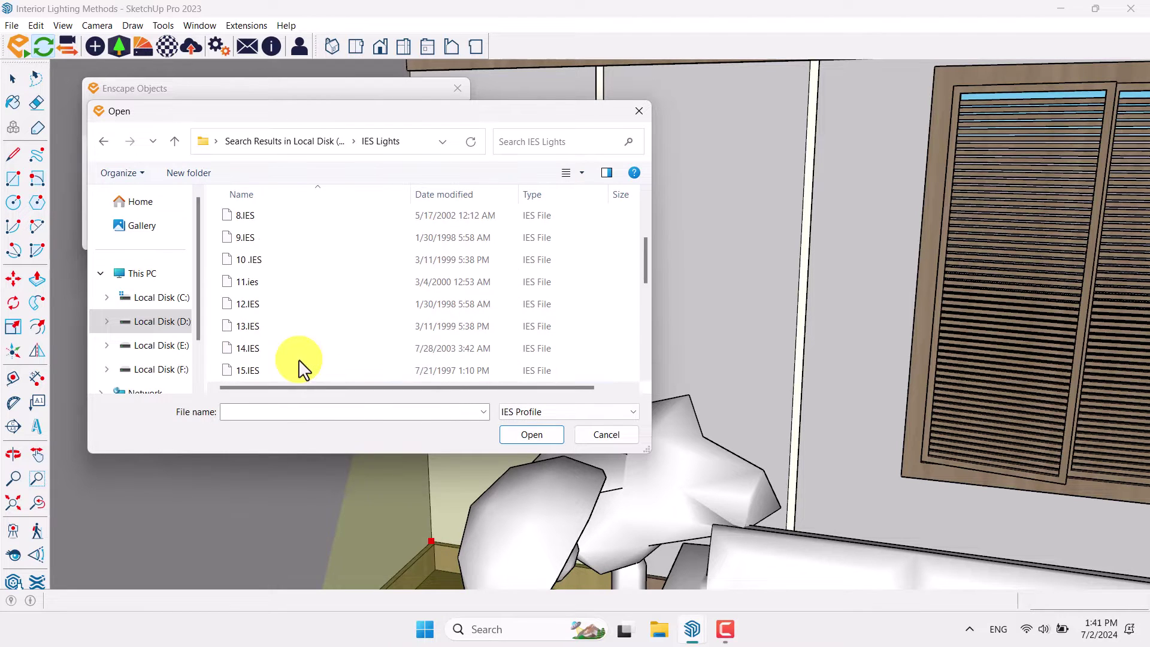
{"action": "scroll", "coordinate": [303, 351], "scroll_direction": "up", "scroll_amount": 2}
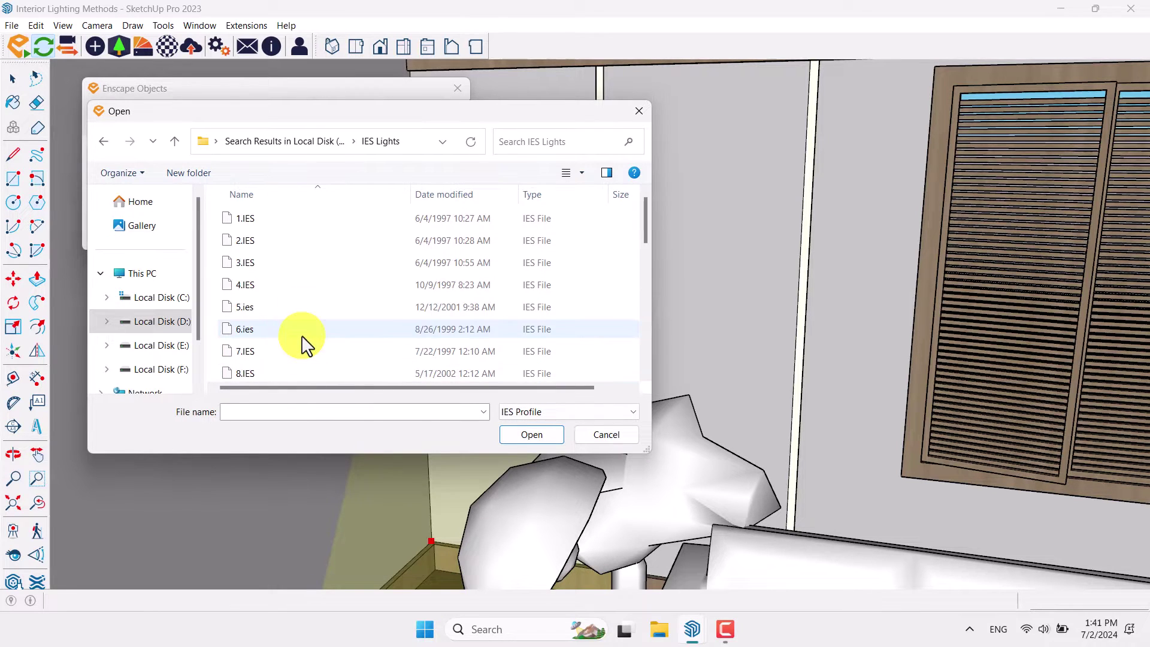
{"action": "left_click", "coordinate": [270, 331]}
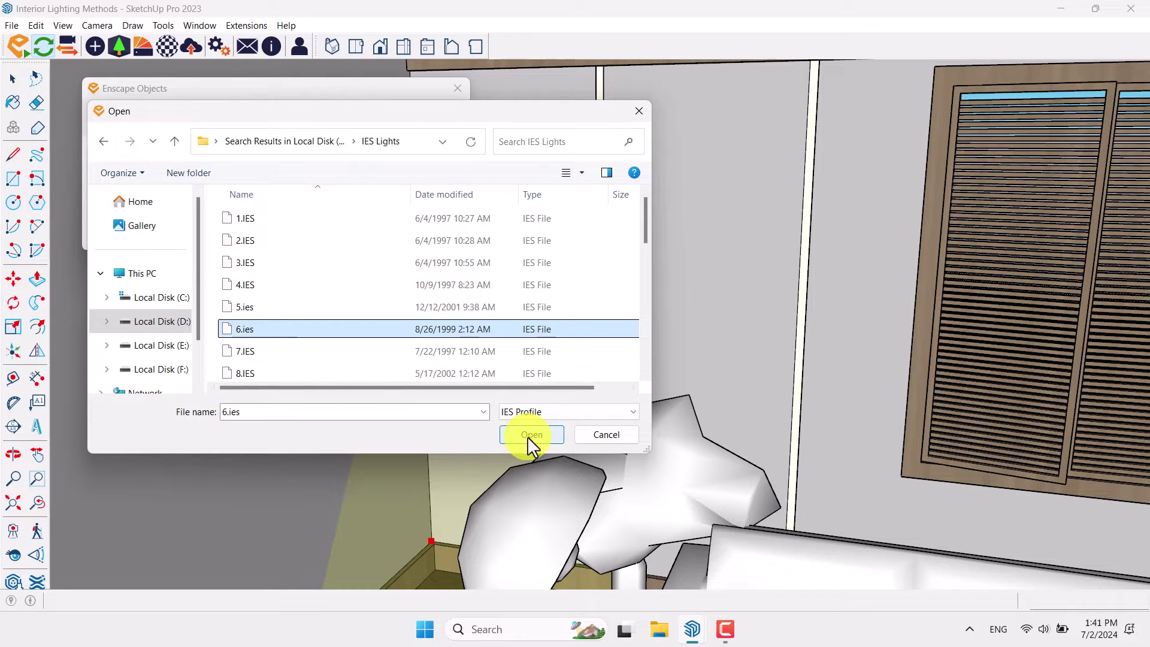
{"action": "left_click", "coordinate": [265, 308]}
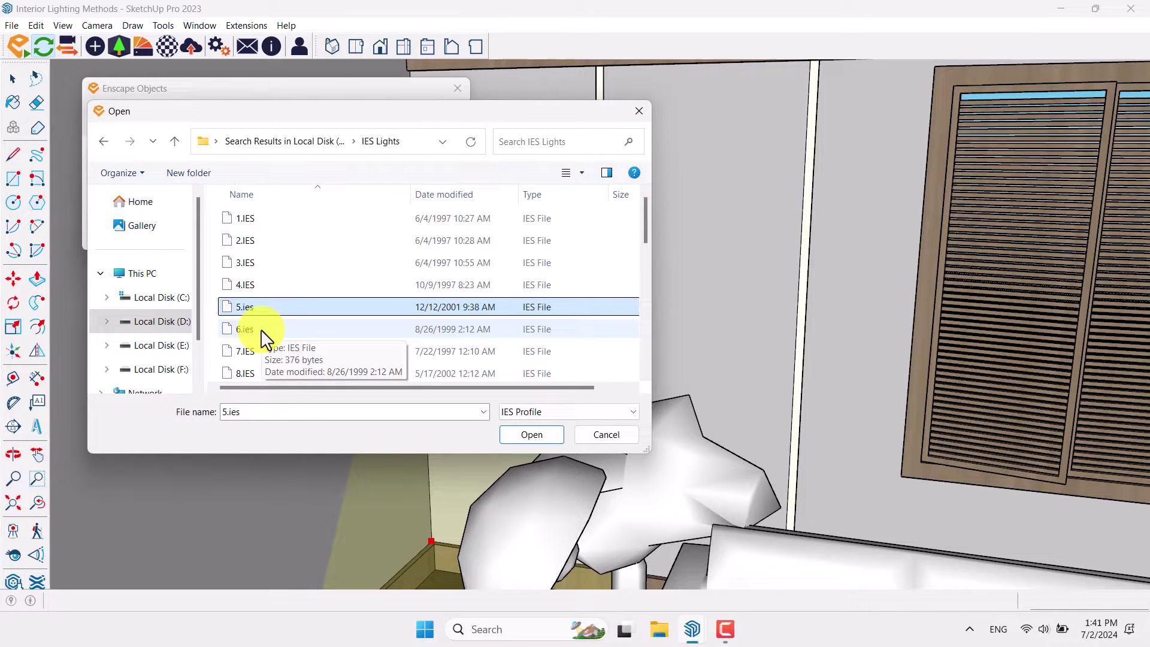
{"action": "left_click", "coordinate": [264, 331]}
{"action": "left_click", "coordinate": [528, 431]}
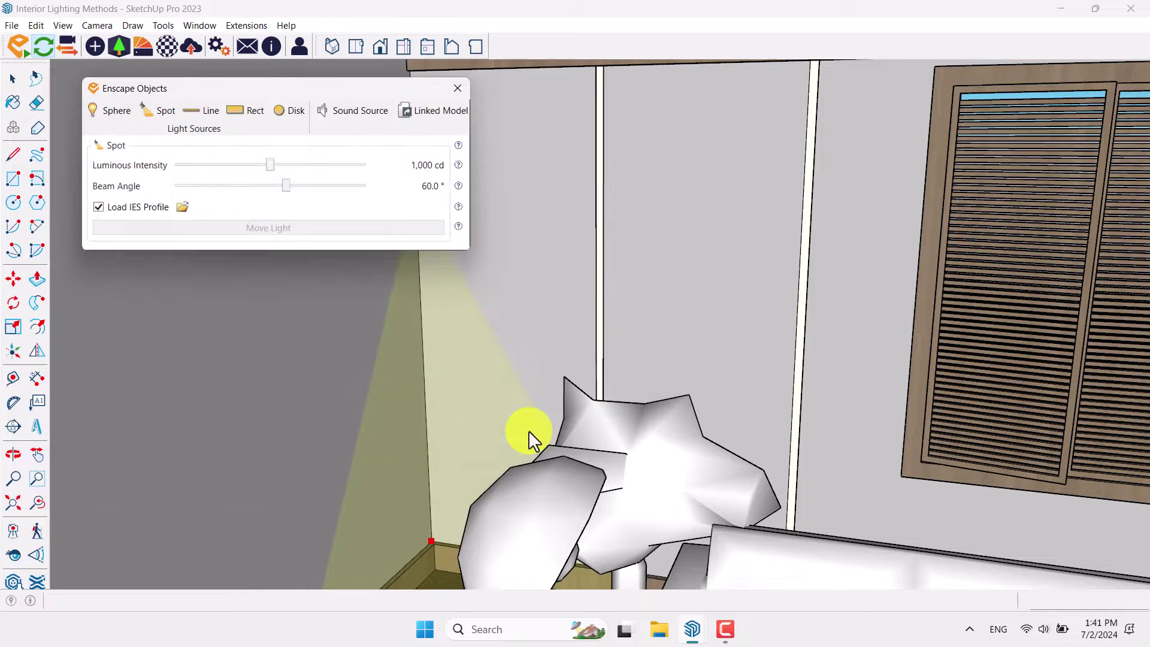
- Set the spot light's luminous intensity to exactly 500 cd
{"action": "left_click_drag", "start_coordinate": [364, 91], "coordinate": [708, 322]}
{"action": "scroll", "coordinate": [386, 185], "scroll_direction": "up", "scroll_amount": 5}
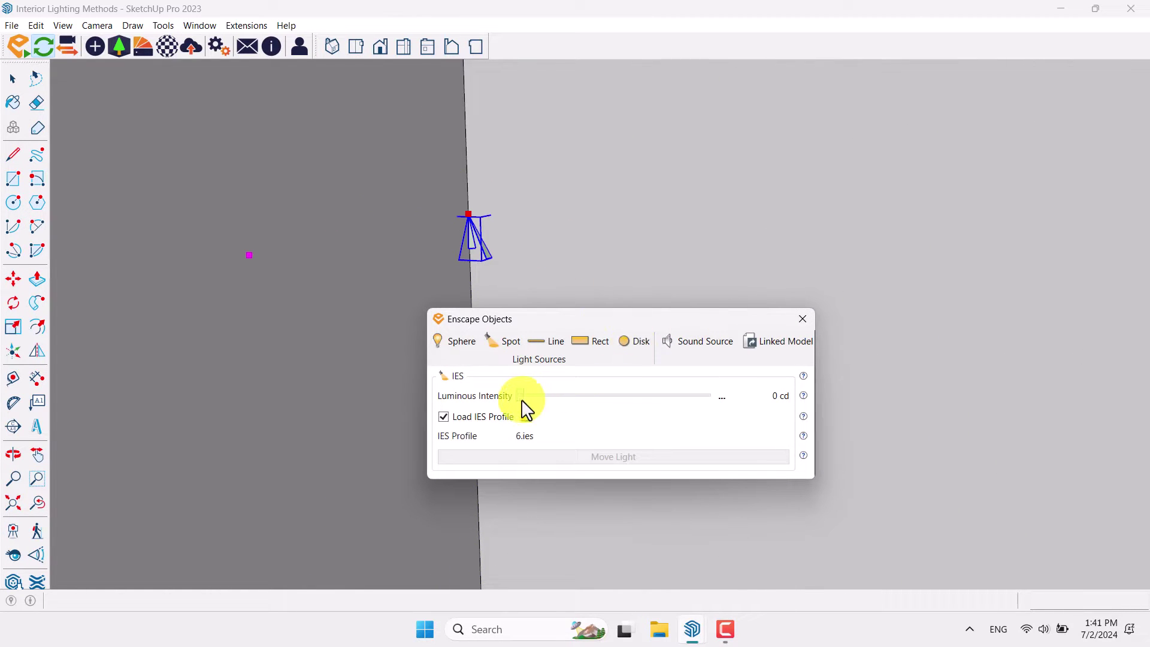
{"action": "left_click_drag", "start_coordinate": [522, 399], "coordinate": [627, 409]}
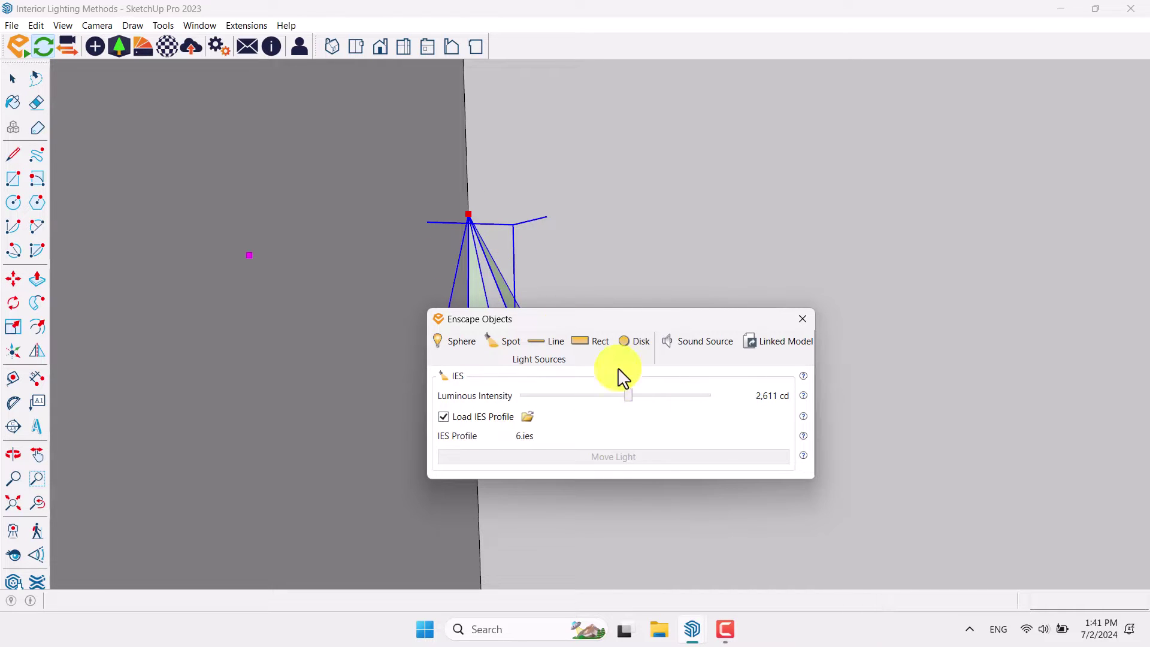
{"action": "left_click", "coordinate": [723, 398]}
{"action": "left_click", "coordinate": [736, 423]}
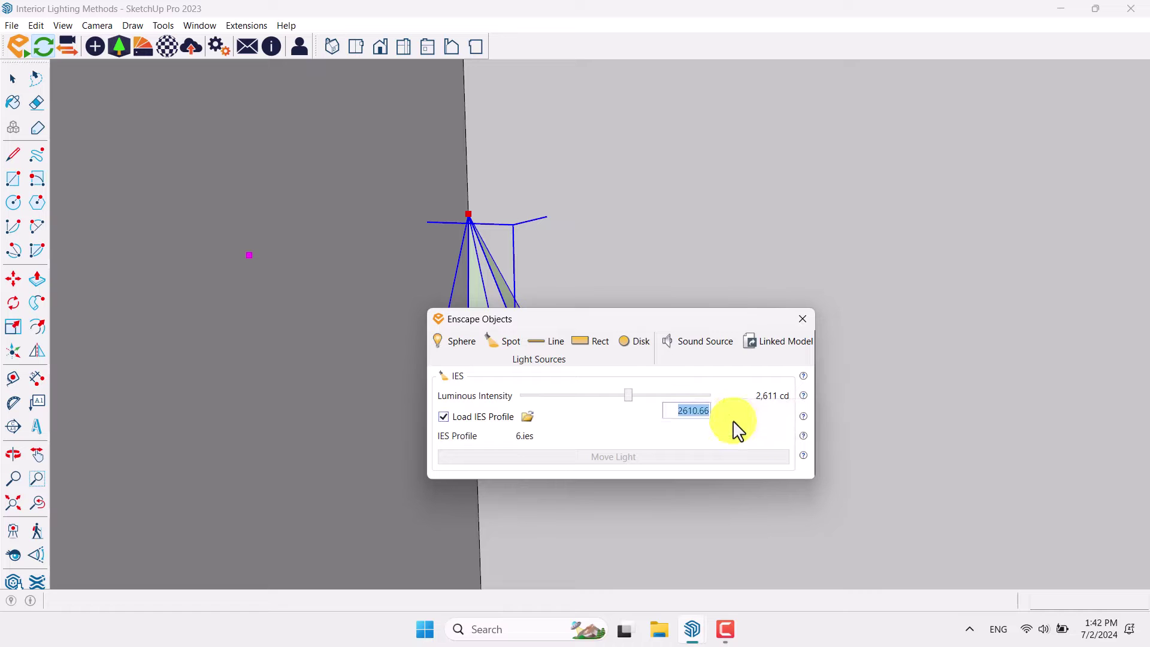
{"action": "type", "text": "500"}
{"action": "key", "text": "Return"}
- Close the light settings and pick the light up by its top point with Move
{"action": "left_click", "coordinate": [802, 319]}
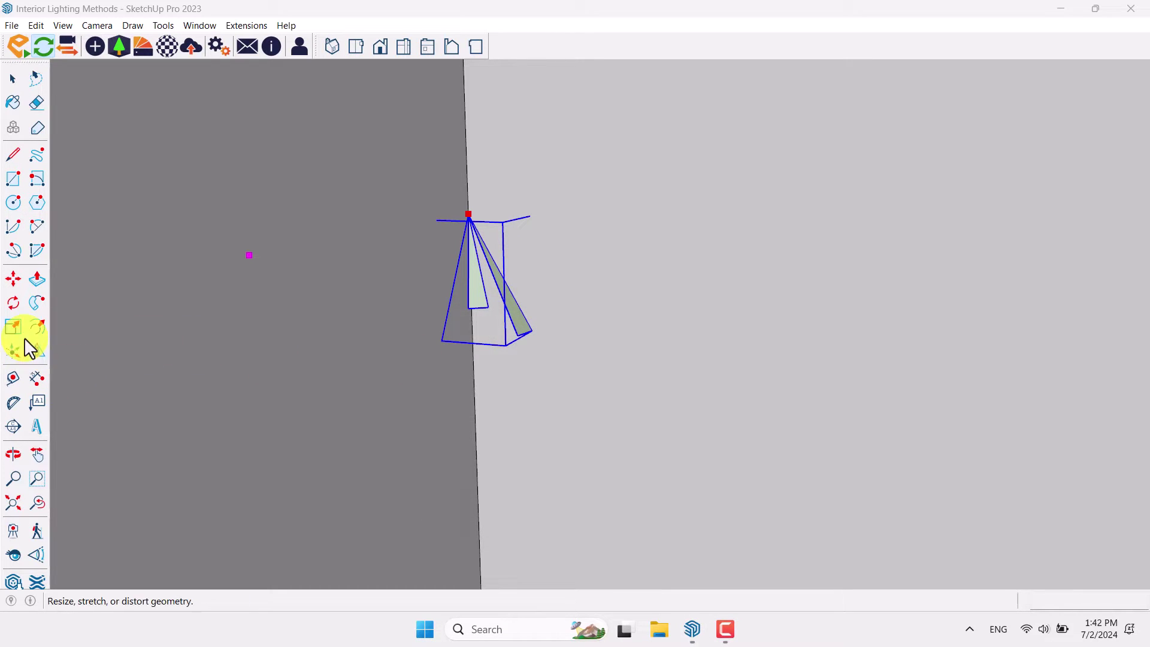
{"action": "left_click", "coordinate": [14, 279]}
{"action": "left_click", "coordinate": [469, 215]}
- Move the light into the floor lamp and tilt it -30°
{"action": "scroll", "coordinate": [333, 240], "scroll_direction": "down", "scroll_amount": 6}
{"action": "middle_click_drag", "start_coordinate": [308, 264], "coordinate": [377, 303]}
{"action": "scroll", "coordinate": [369, 444], "scroll_direction": "up", "scroll_amount": 3}
{"action": "scroll", "coordinate": [370, 443], "scroll_direction": "up", "scroll_amount": 3}
{"action": "left_click", "coordinate": [366, 400]}
{"action": "scroll", "coordinate": [367, 493], "scroll_direction": "up", "scroll_amount": 3}
{"action": "middle_click_drag", "start_coordinate": [367, 493], "coordinate": [495, 336]}
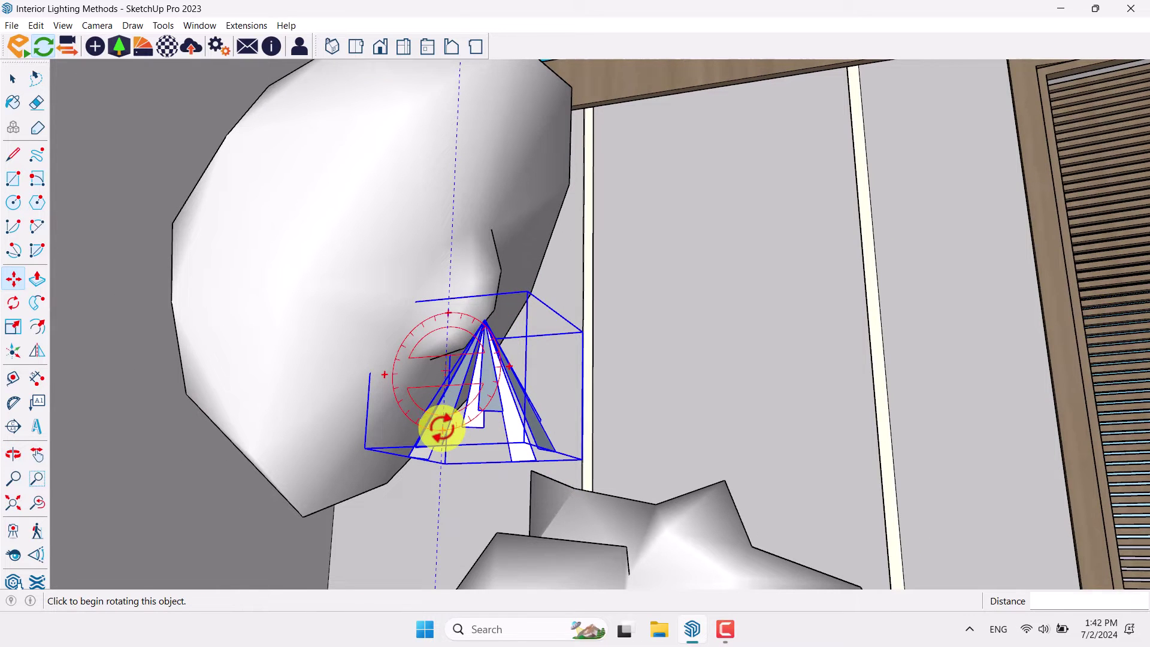
{"action": "left_click", "coordinate": [442, 427]}
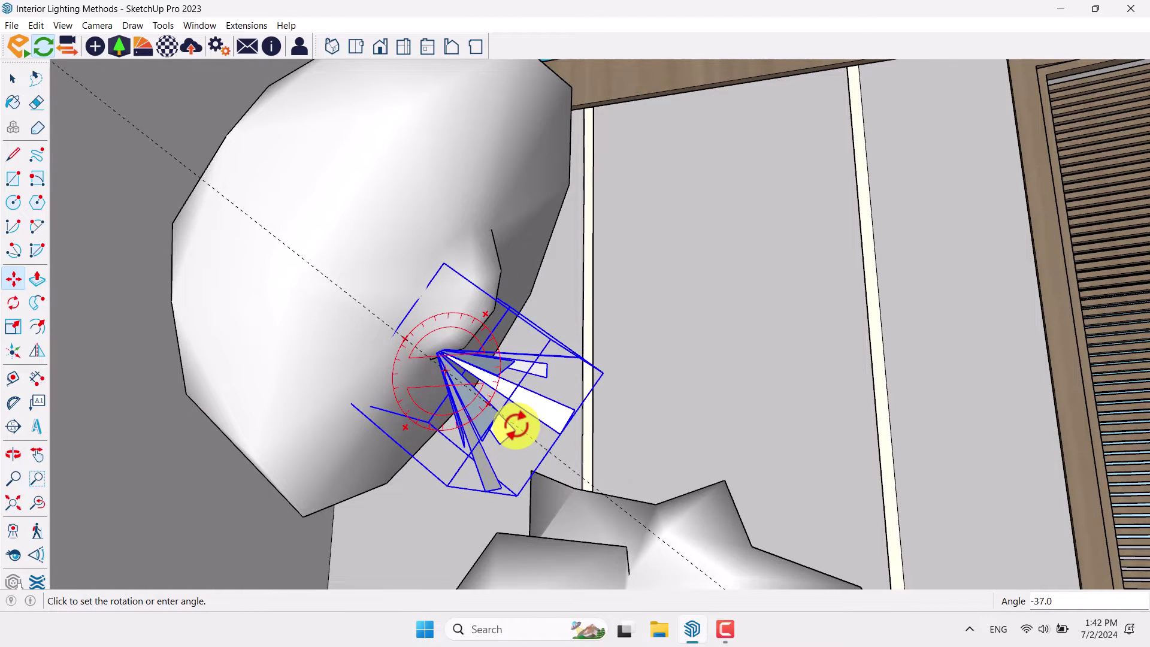
{"action": "left_click", "coordinate": [518, 420]}
- Reposition the light so it sits under the lamp shade
{"action": "left_click", "coordinate": [431, 357]}
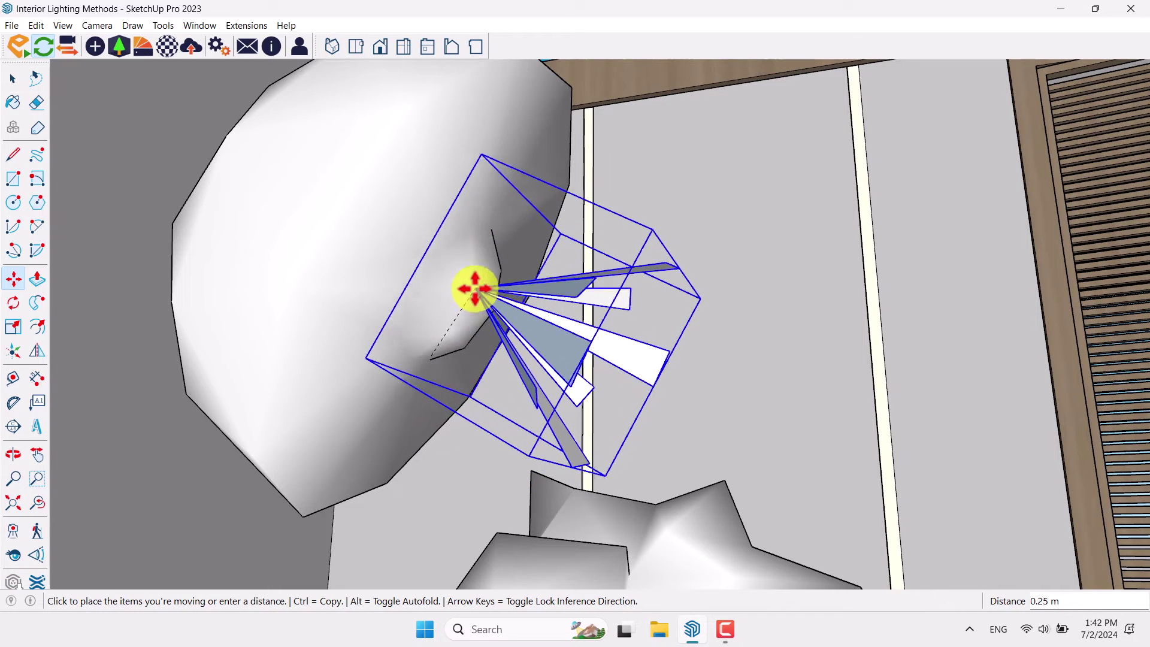
{"action": "middle_click_drag", "start_coordinate": [479, 302], "coordinate": [84, 609]}
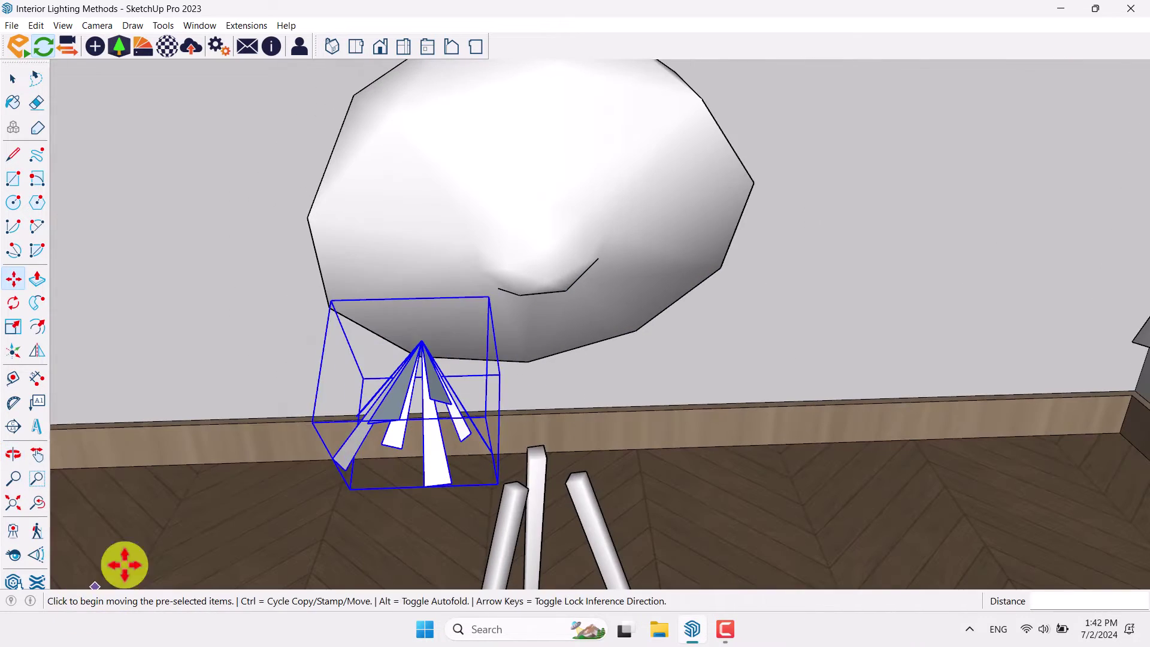
{"action": "left_click", "coordinate": [412, 336]}
{"action": "left_click", "coordinate": [554, 282]}
{"action": "middle_click_drag", "start_coordinate": [452, 300], "coordinate": [458, 531]}
{"action": "scroll", "coordinate": [232, 303], "scroll_direction": "up", "scroll_amount": 6}
- Ctrl+Move a copy of the light over to the second lamp
{"action": "key", "text": "ctrl"}
{"action": "left_click", "coordinate": [205, 311]}
{"action": "scroll", "coordinate": [205, 311], "scroll_direction": "down", "scroll_amount": 3}
{"action": "scroll", "coordinate": [265, 345], "scroll_direction": "up", "scroll_amount": 1}
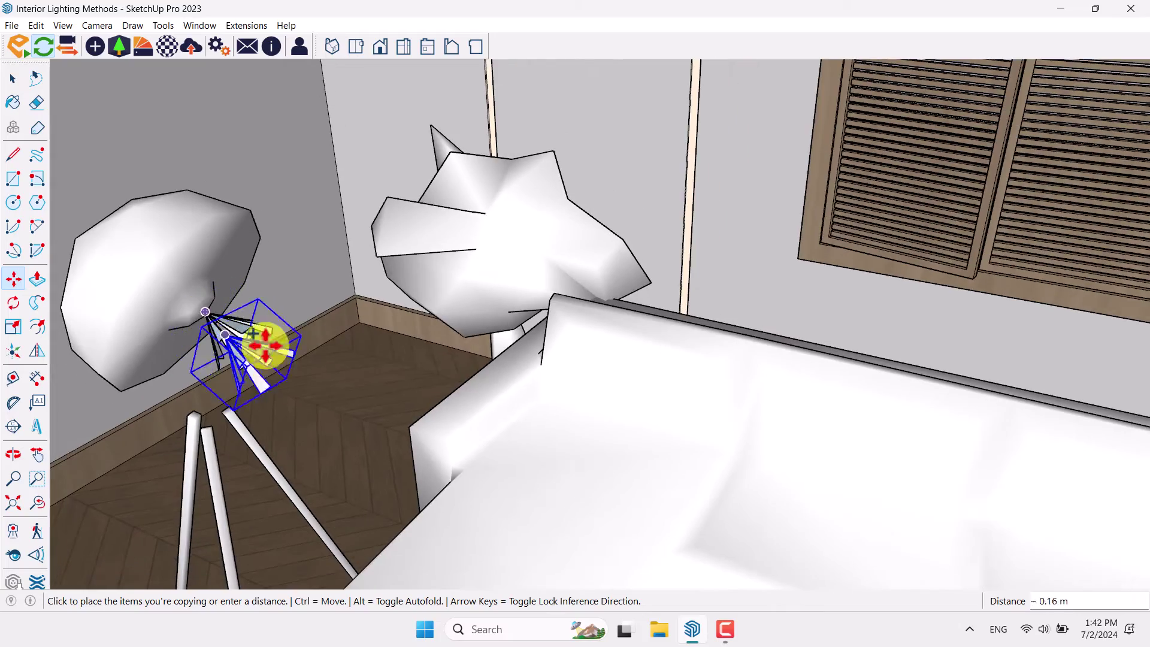
{"action": "middle_click_drag", "start_coordinate": [265, 345], "coordinate": [647, 171]}
{"action": "scroll", "coordinate": [461, 195], "scroll_direction": "up", "scroll_amount": 2}
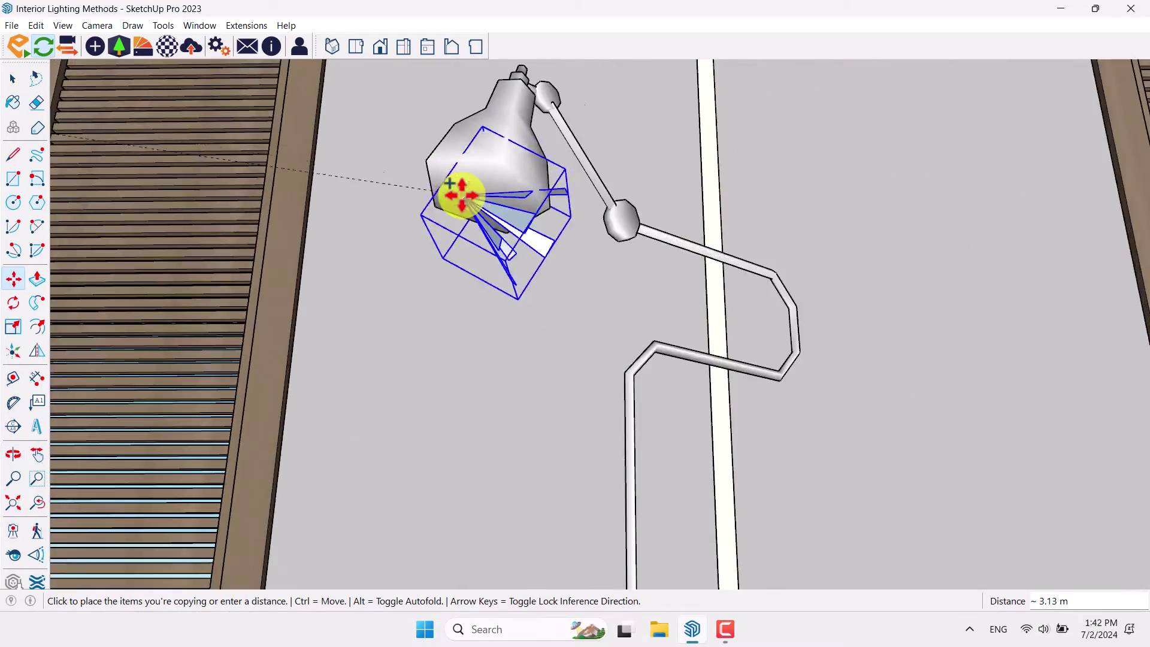
{"action": "scroll", "coordinate": [461, 194], "scroll_direction": "up", "scroll_amount": 2}
{"action": "left_click", "coordinate": [488, 235]}
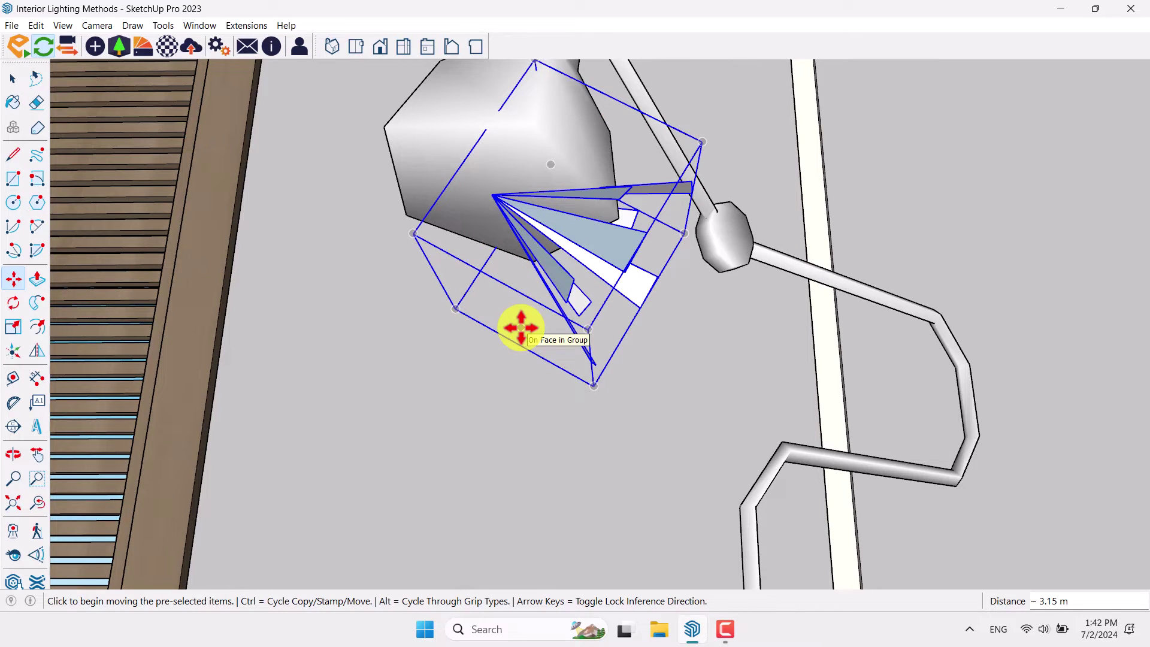
{"action": "key", "text": "space"}
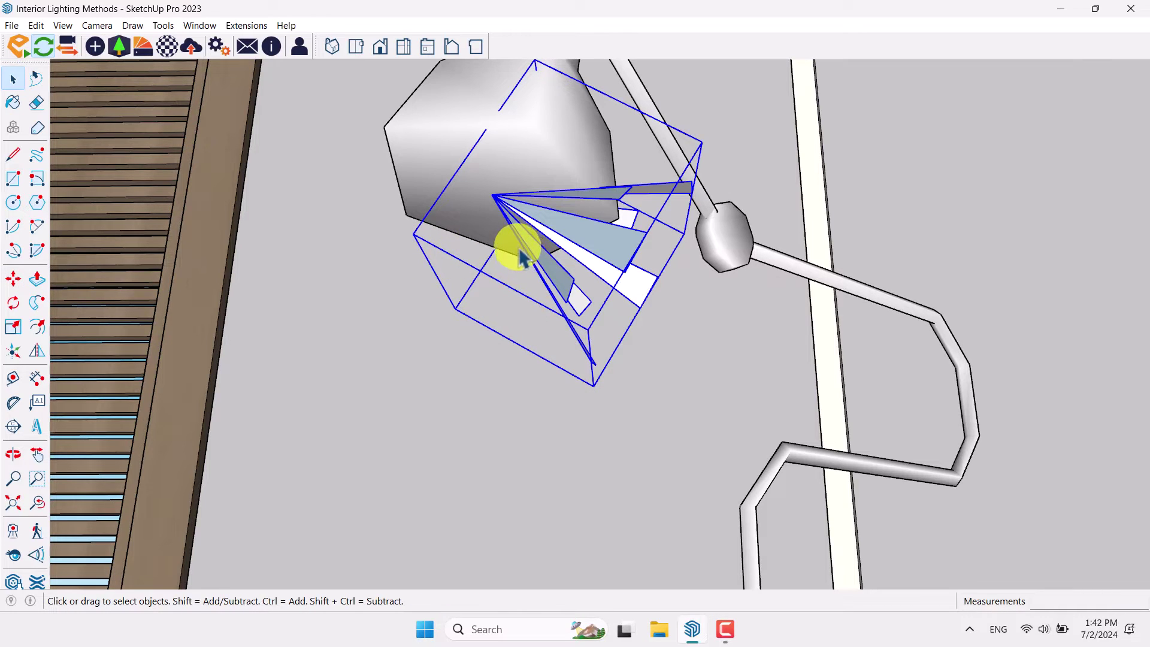
- Make the copied light unique, rotate it -90° to point down, and place it under the shade
{"action": "right_click", "coordinate": [558, 234]}
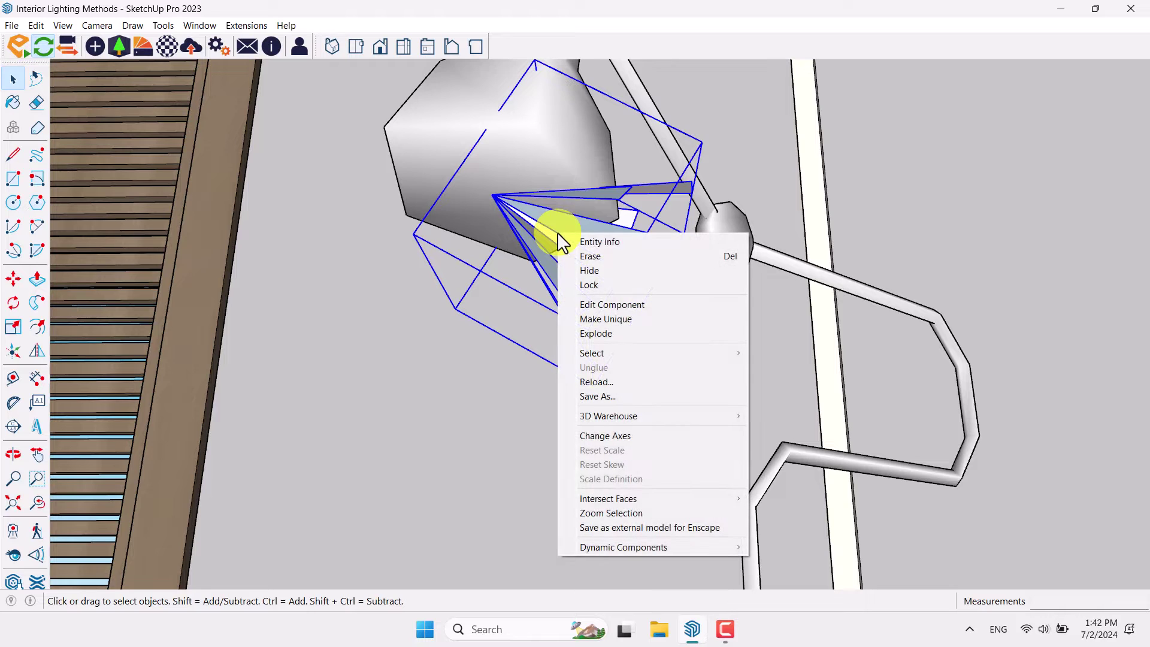
{"action": "left_click", "coordinate": [620, 313]}
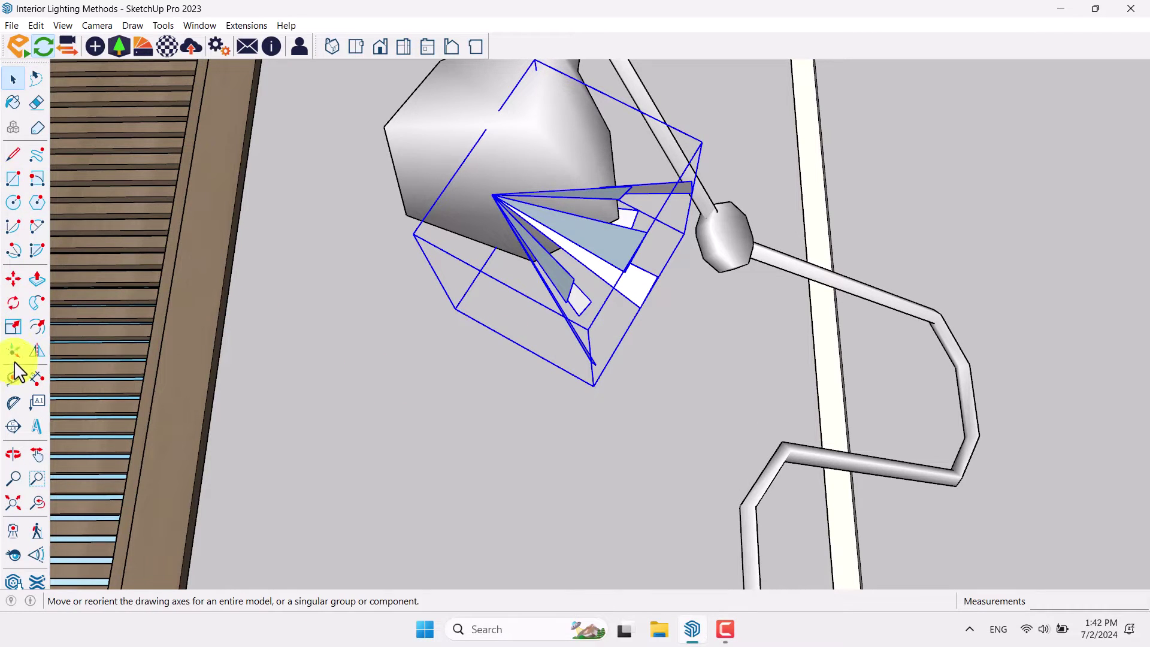
{"action": "left_click", "coordinate": [14, 279]}
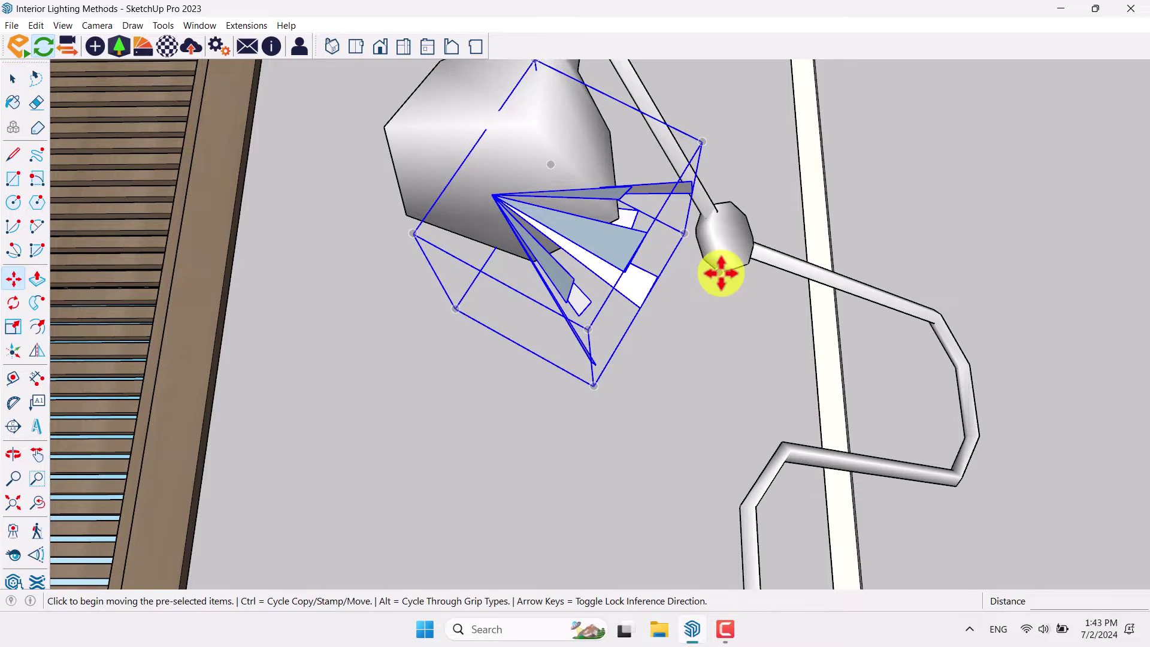
{"action": "left_click", "coordinate": [623, 235]}
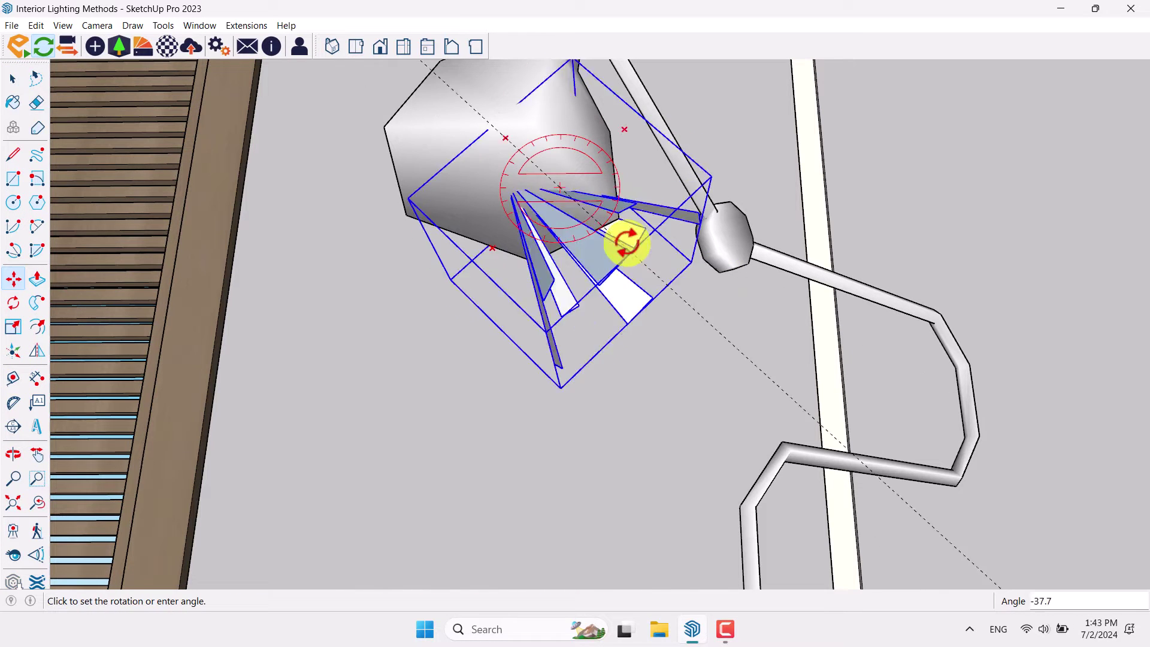
{"action": "left_click", "coordinate": [539, 319]}
{"action": "left_click", "coordinate": [579, 155]}
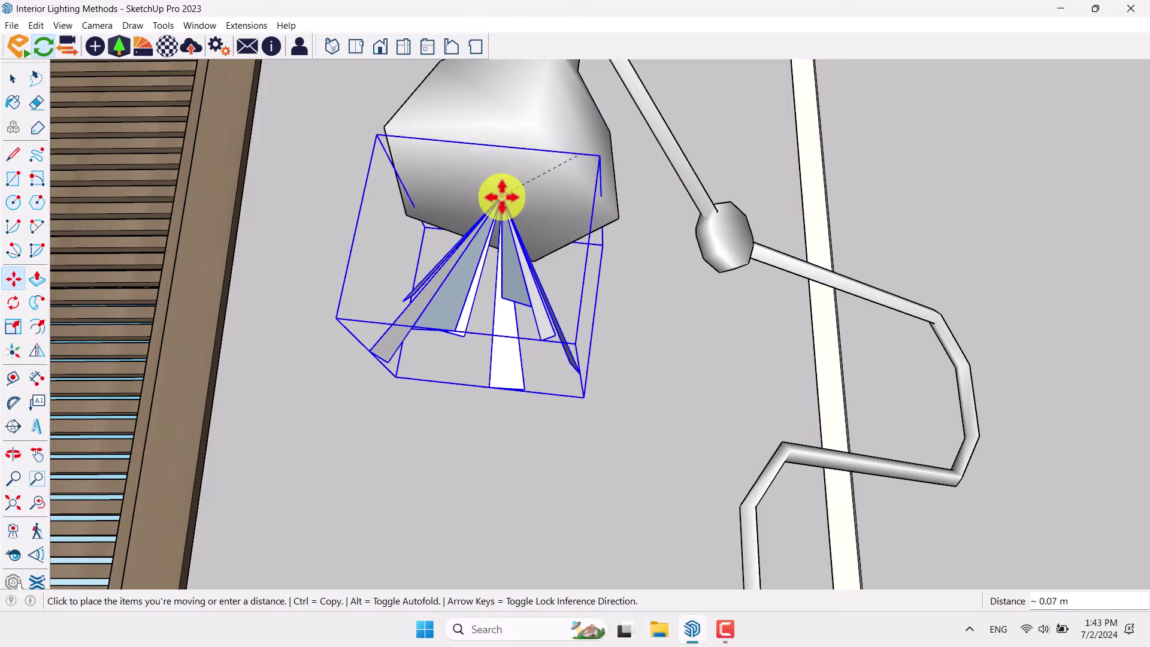
{"action": "left_click", "coordinate": [385, 125]}
{"action": "left_click", "coordinate": [384, 125]}
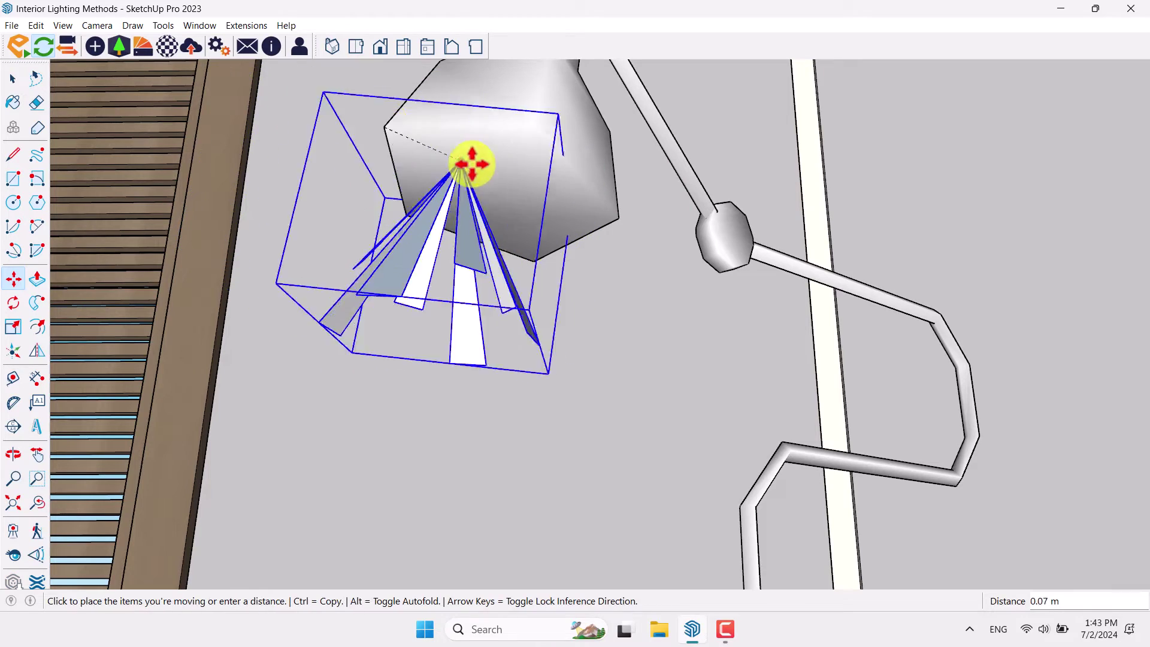
- Open the copied light's Enscape settings to browse for a different IES profile
{"action": "middle_click_drag", "start_coordinate": [496, 196], "coordinate": [457, 339]}
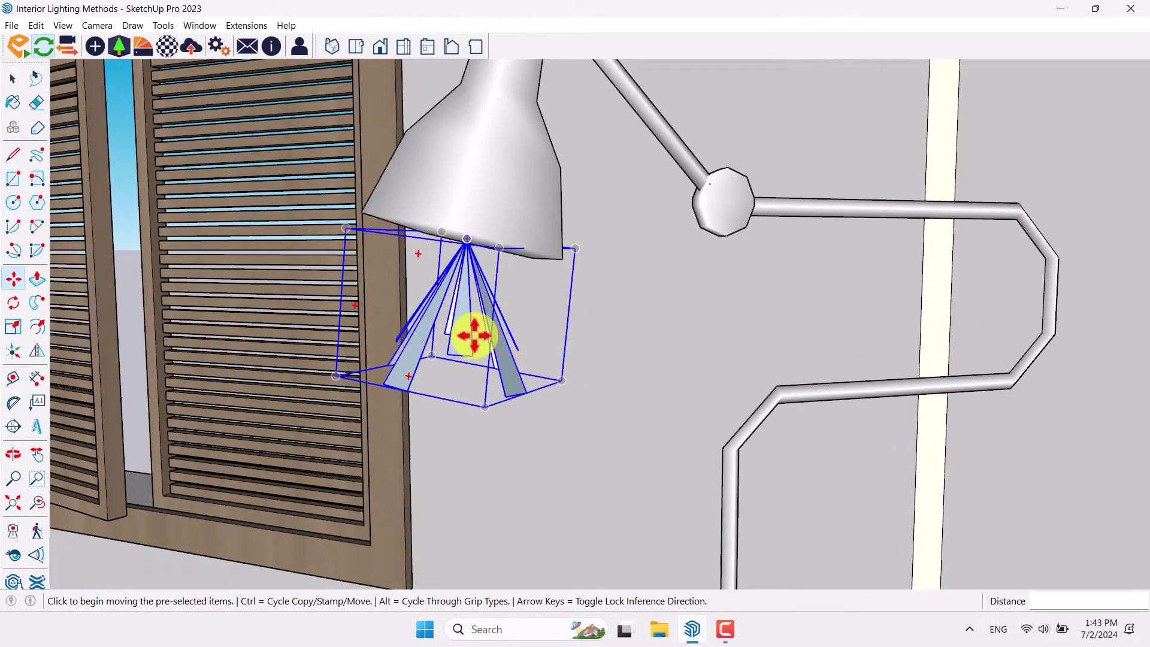
{"action": "scroll", "coordinate": [529, 306], "scroll_direction": "down", "scroll_amount": 3}
{"action": "left_click", "coordinate": [98, 48]}
{"action": "middle_click_drag", "start_coordinate": [409, 310], "coordinate": [419, 307]}
{"action": "left_click", "coordinate": [204, 208]}
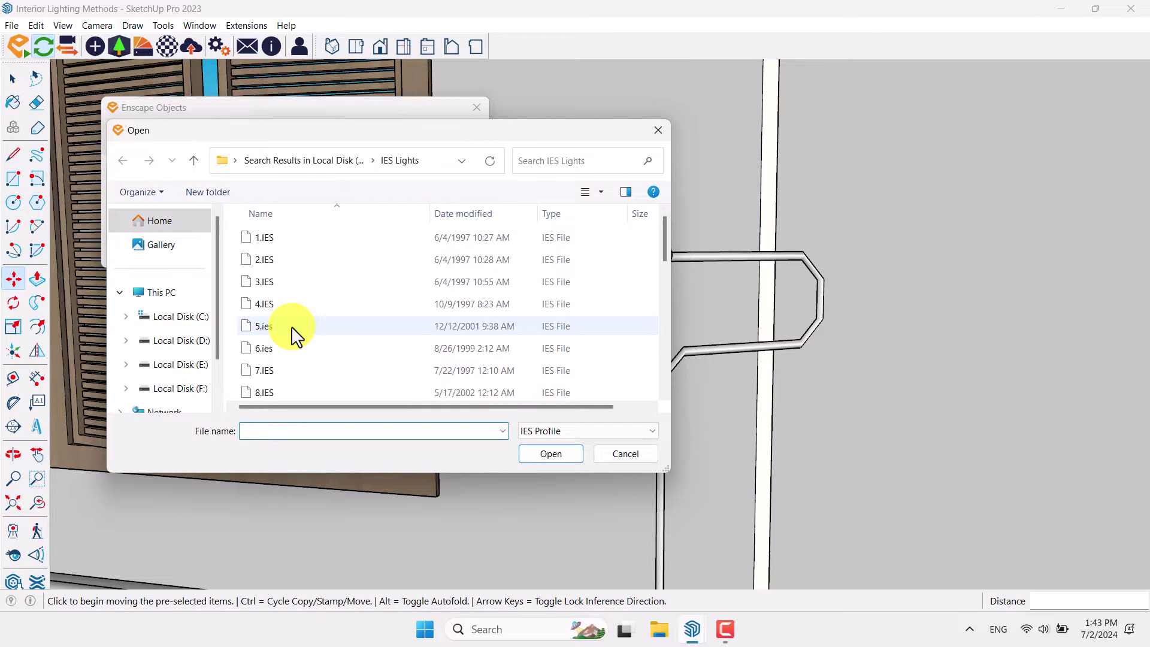
- Apply the 5.ies profile to the arm lamp's light, keeping it at 500 cd
{"action": "left_click", "coordinate": [292, 328]}
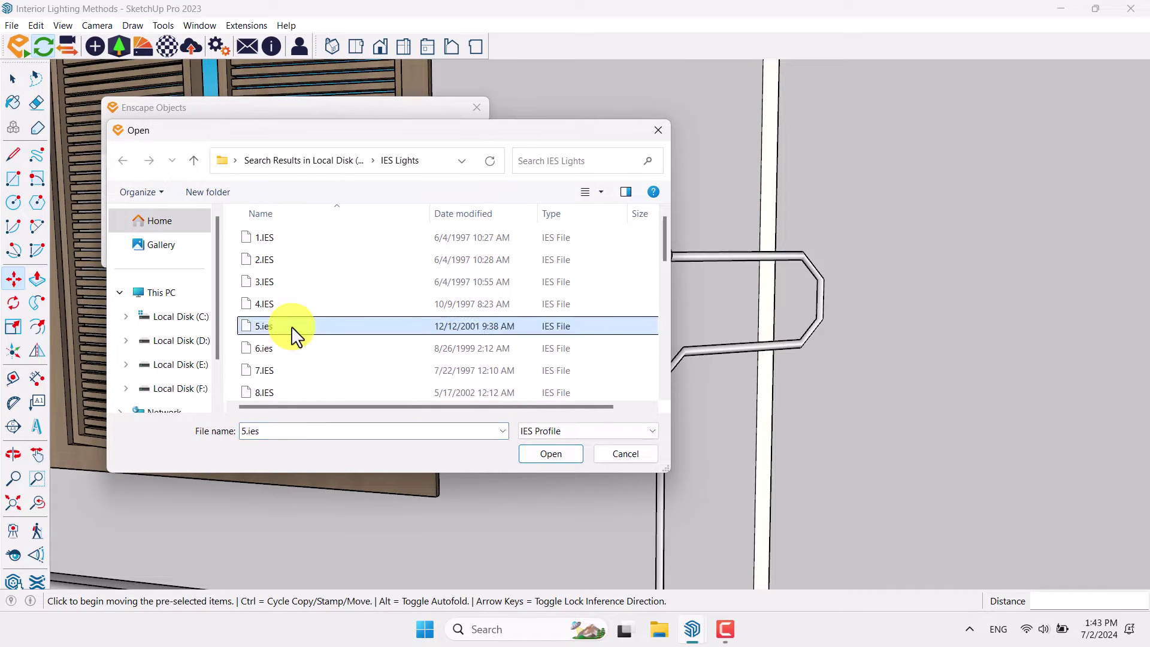
{"action": "left_click", "coordinate": [556, 458]}
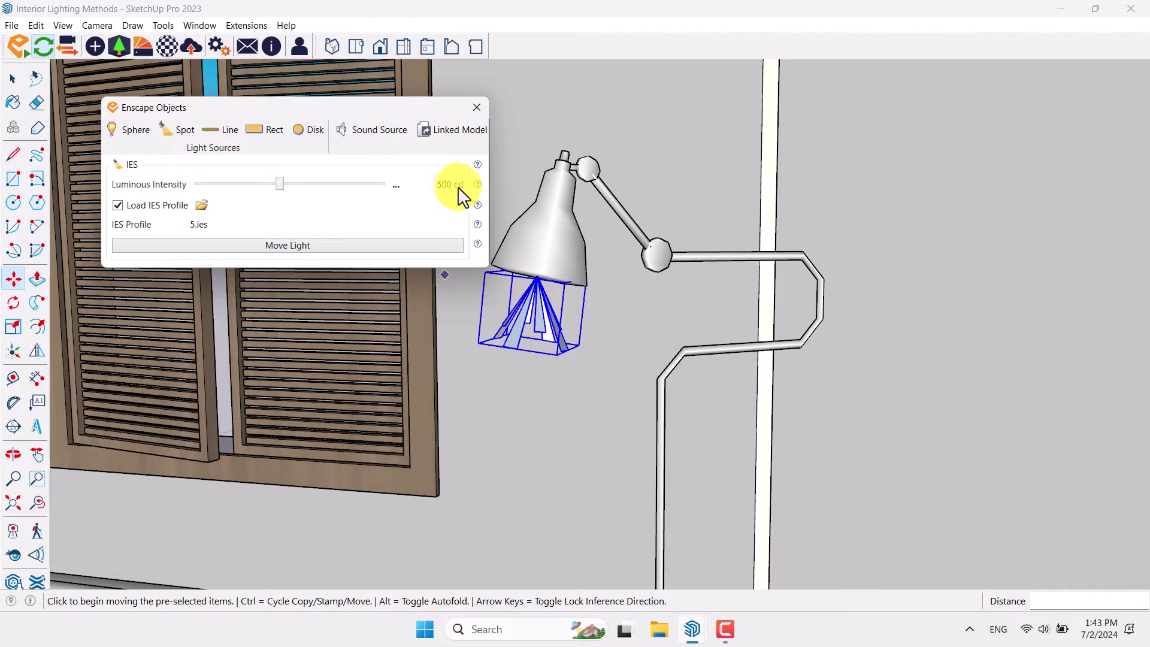
{"action": "middle_click_drag", "start_coordinate": [542, 310], "coordinate": [511, 352]}
{"action": "scroll", "coordinate": [411, 352], "scroll_direction": "down", "scroll_amount": 3}
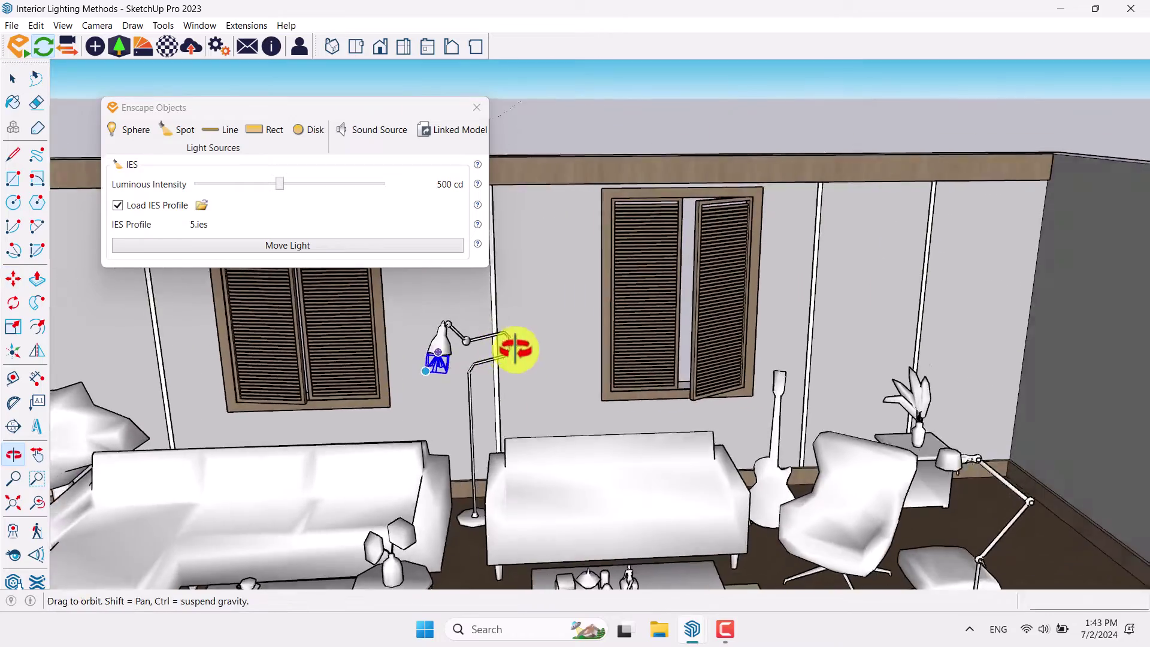
{"action": "scroll", "coordinate": [432, 385], "scroll_direction": "up", "scroll_amount": 5}
{"action": "middle_click_drag", "start_coordinate": [441, 375], "coordinate": [609, 354]}
- Ctrl+Move a copy of the light under the armchair lamp's shade
{"action": "key", "text": "ctrl"}
{"action": "left_click", "coordinate": [534, 368]}
{"action": "scroll", "coordinate": [614, 357], "scroll_direction": "up", "scroll_amount": 5}
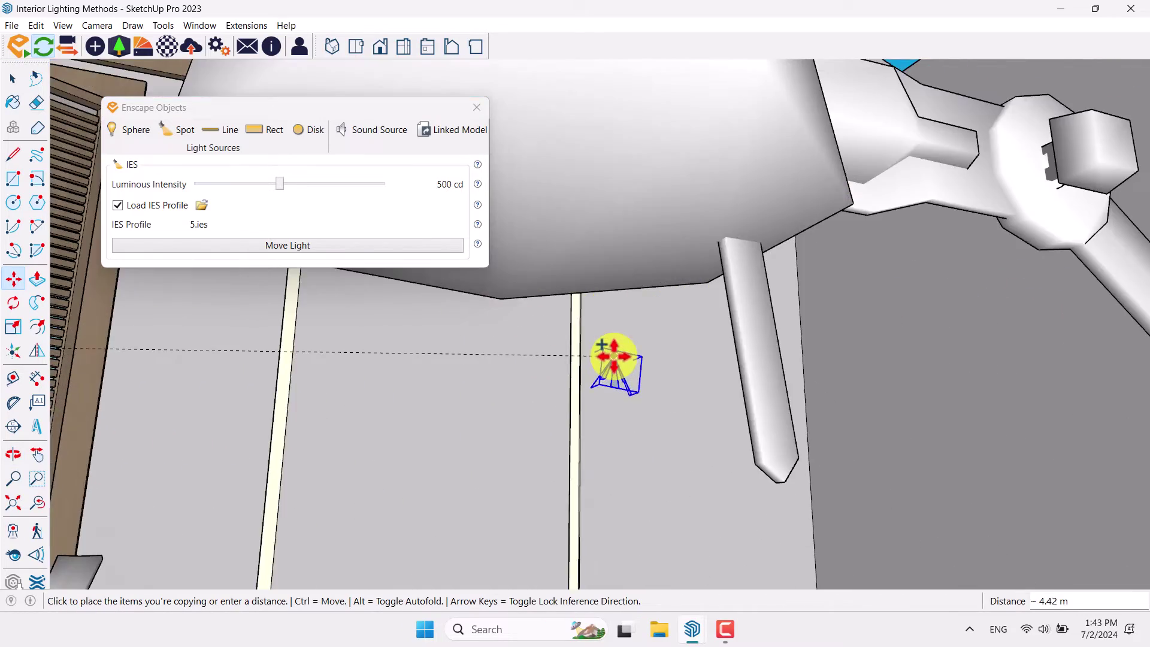
{"action": "scroll", "coordinate": [614, 356], "scroll_direction": "down", "scroll_amount": 3}
{"action": "left_click", "coordinate": [592, 327]}
{"action": "middle_click_drag", "start_coordinate": [635, 357], "coordinate": [672, 305]}
{"action": "key", "text": "space"}
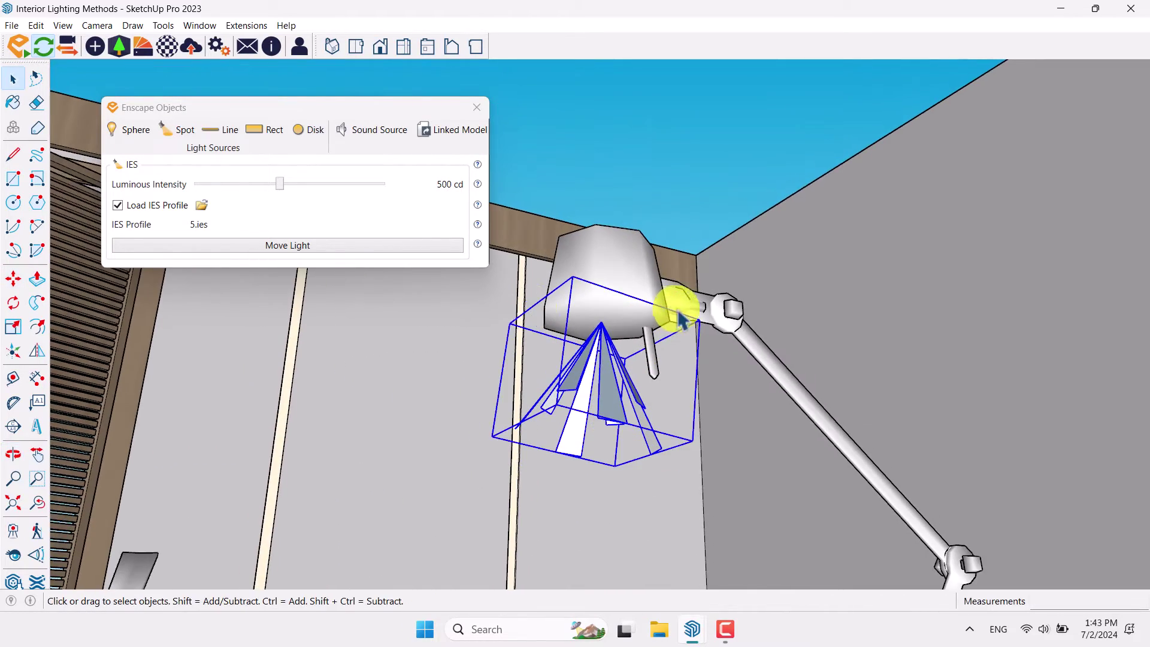
- Make the copied light an independent component with Make Unique
{"action": "left_click", "coordinate": [204, 205]}
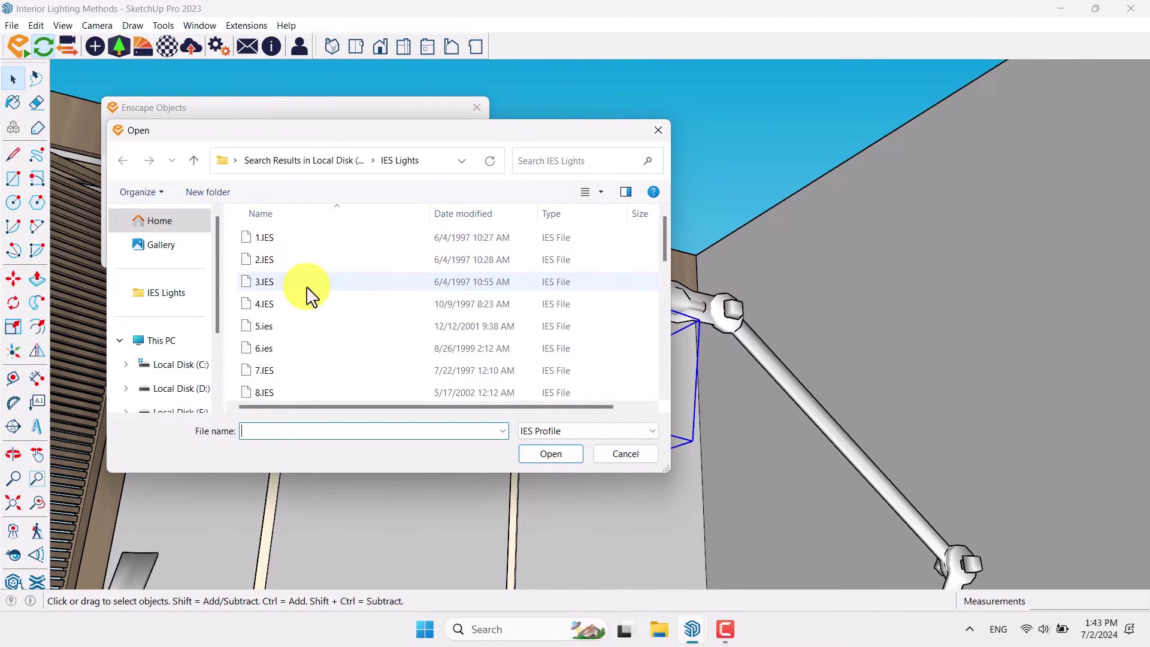
{"action": "left_click", "coordinate": [658, 130]}
{"action": "middle_click_drag", "start_coordinate": [706, 228], "coordinate": [526, 372]}
{"action": "middle_click_drag", "start_coordinate": [849, 508], "coordinate": [629, 304]}
{"action": "right_click", "coordinate": [597, 315]}
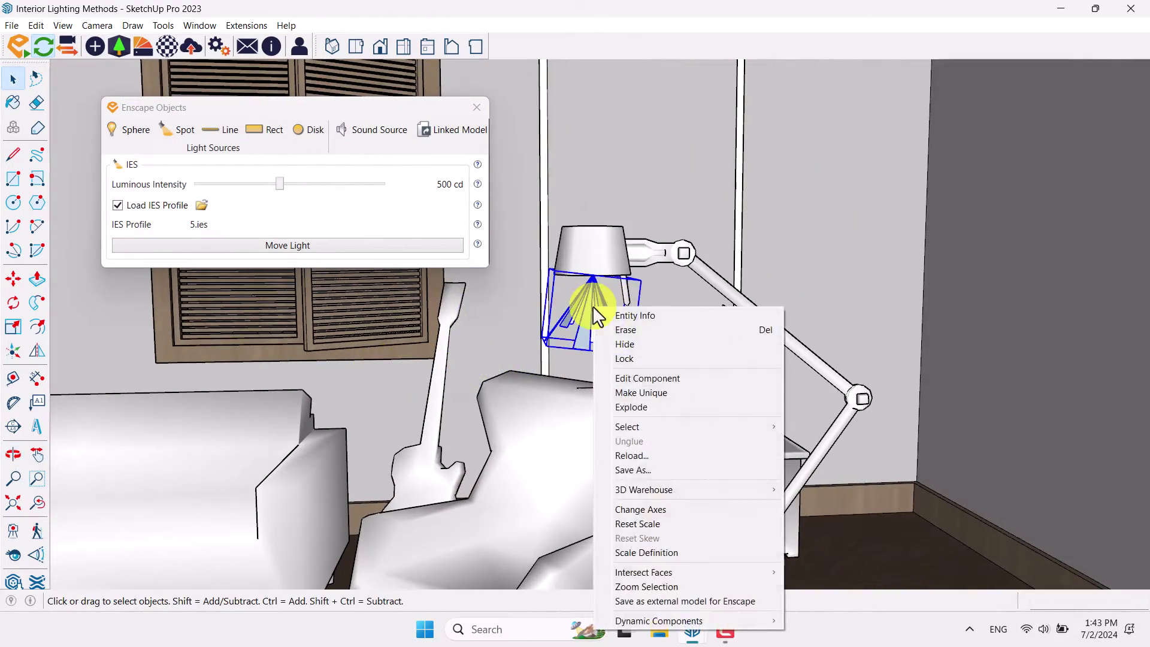
{"action": "left_click", "coordinate": [651, 395]}
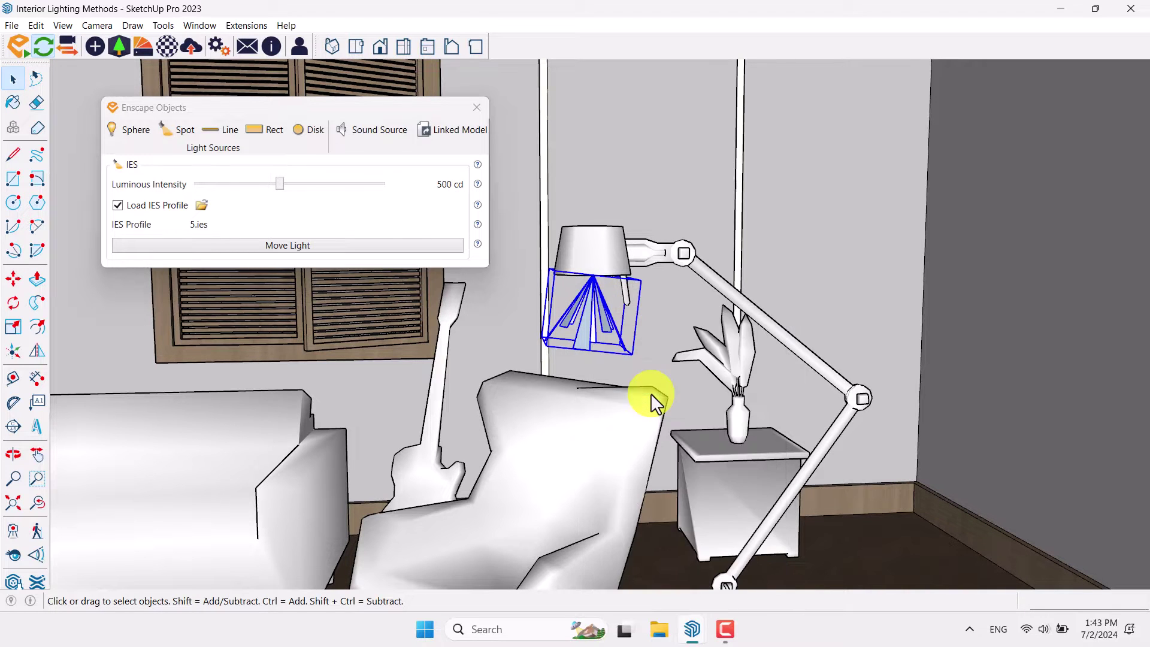
- Give the armchair lamp's light the 7.IES profile and close the light settings
{"action": "scroll", "coordinate": [748, 312], "scroll_direction": "down", "scroll_amount": 5}
{"action": "scroll", "coordinate": [703, 414], "scroll_direction": "down", "scroll_amount": 5}
{"action": "middle_click_drag", "start_coordinate": [616, 359], "coordinate": [515, 367]}
{"action": "left_click", "coordinate": [527, 282]}
{"action": "left_click", "coordinate": [886, 376]}
{"action": "scroll", "coordinate": [866, 451], "scroll_direction": "up", "scroll_amount": 4}
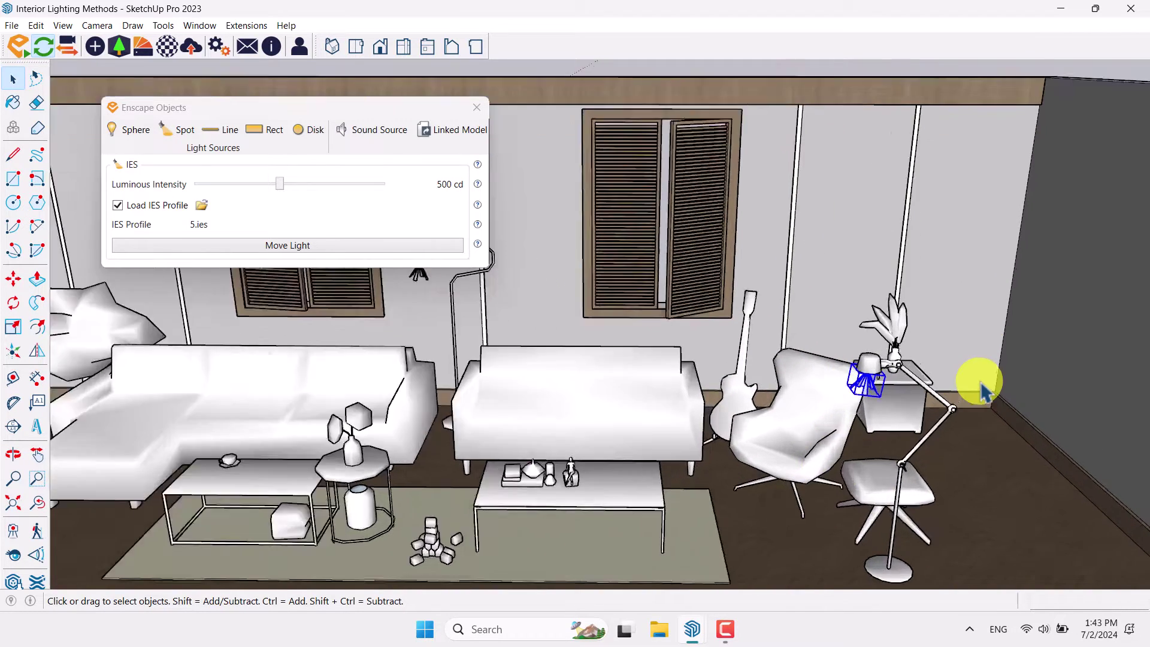
{"action": "left_click", "coordinate": [202, 206]}
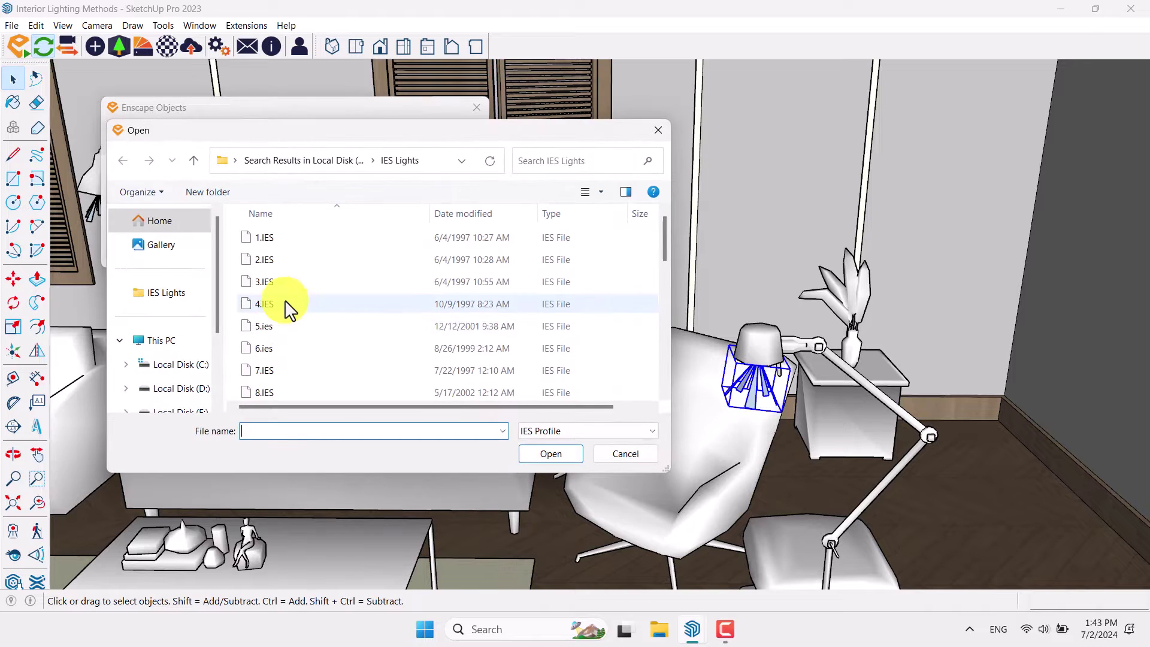
{"action": "left_click", "coordinate": [282, 371]}
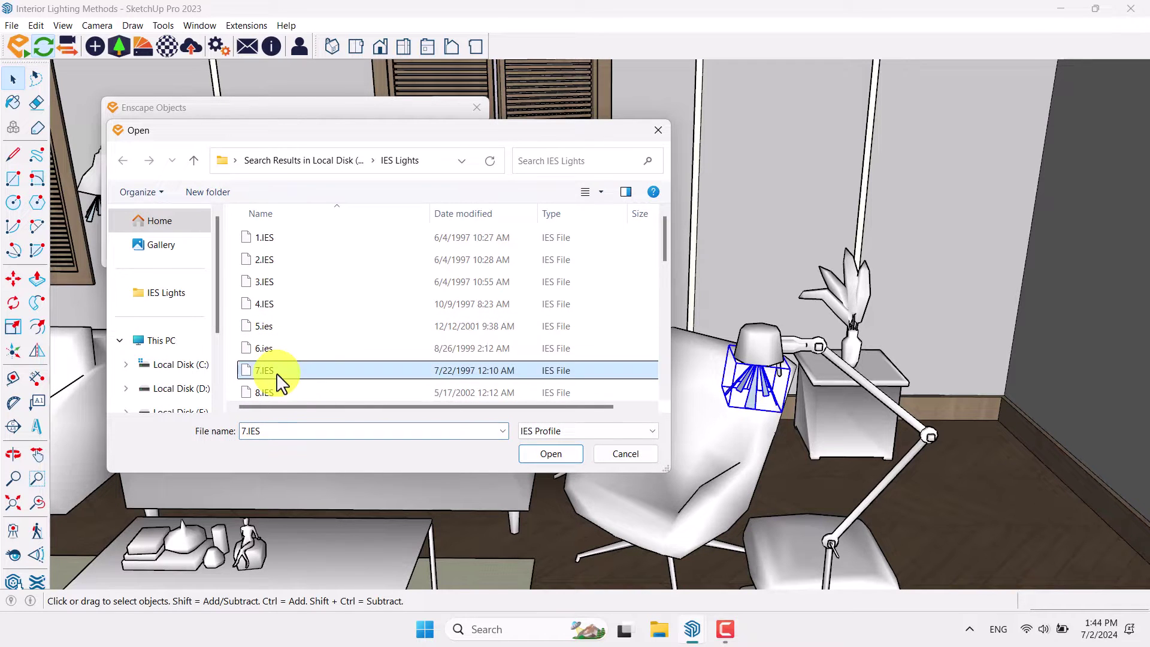
{"action": "left_click", "coordinate": [550, 454]}
{"action": "middle_click_drag", "start_coordinate": [687, 475], "coordinate": [752, 457]}
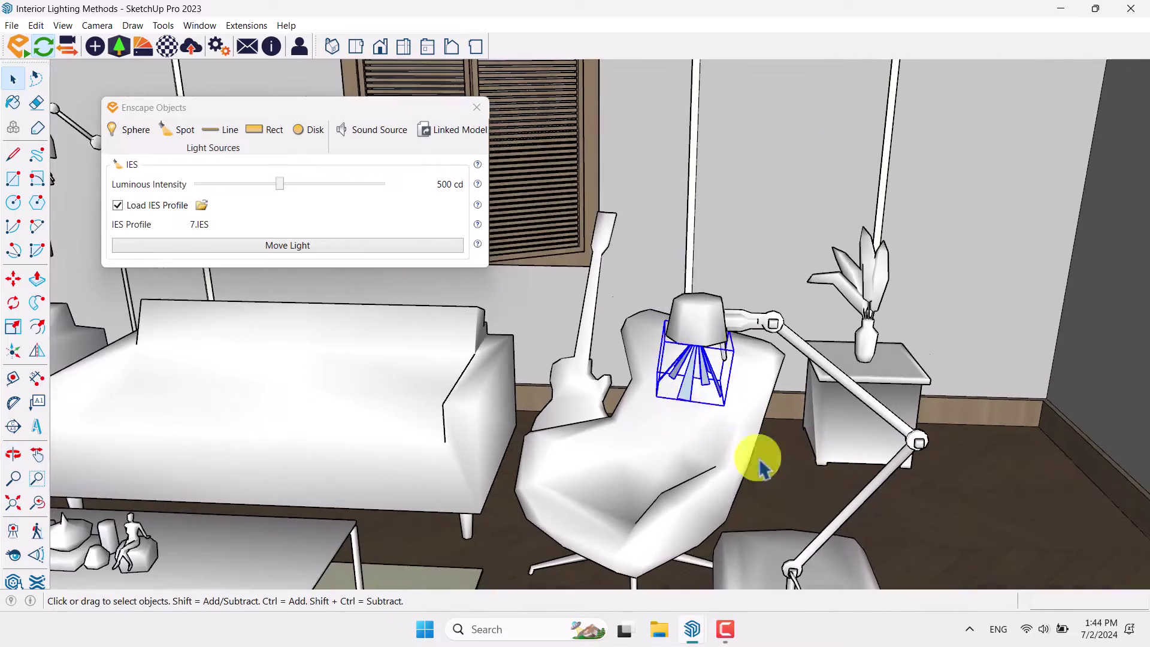
{"action": "left_click", "coordinate": [480, 106]}
{"action": "mouse_move", "coordinate": [587, 308]}
{"action": "middle_mouse_down"}
{"action": "mouse_move", "coordinate": [719, 381]}
{"action": "mouse_move", "coordinate": [595, 403]}
{"action": "middle_mouse_up"}
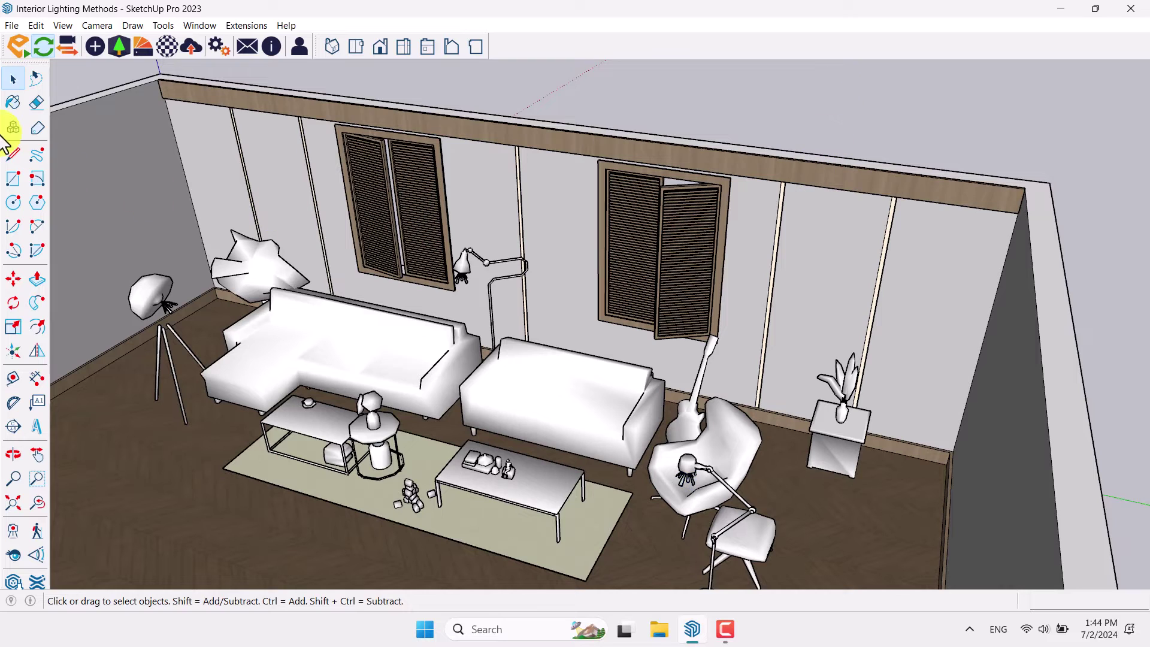
- Sample the Light Creamy material from a cream wall strip with the Paint Bucket eyedropper
{"action": "left_click", "coordinate": [15, 105]}
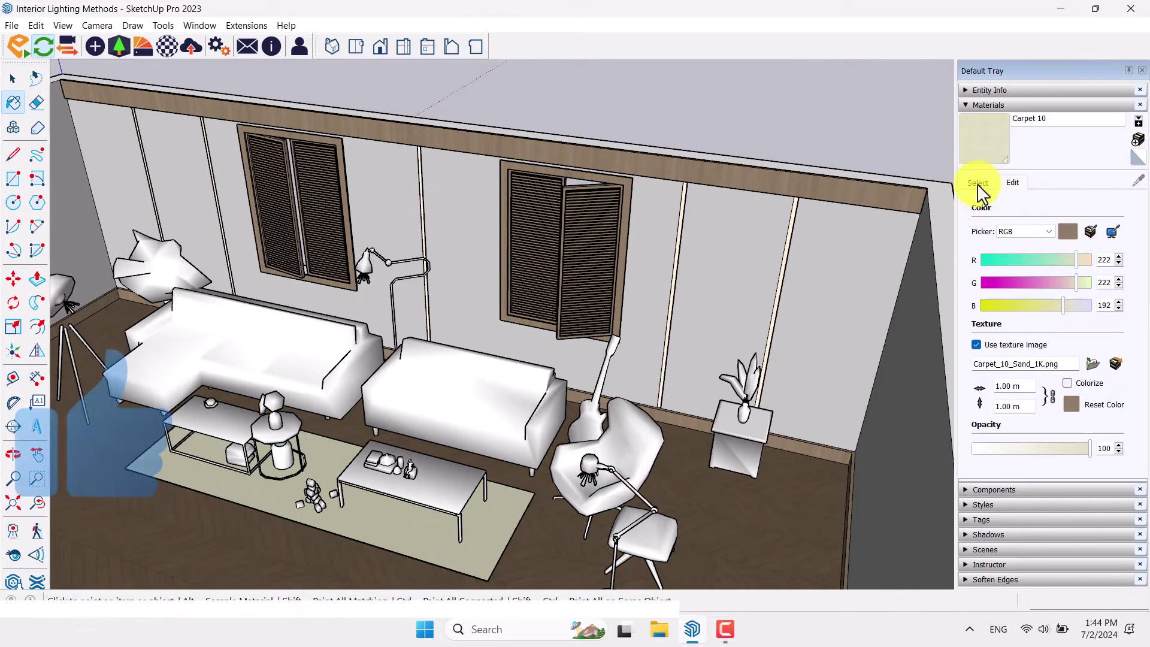
{"action": "left_click", "coordinate": [1069, 199]}
{"action": "left_click", "coordinate": [1075, 209]}
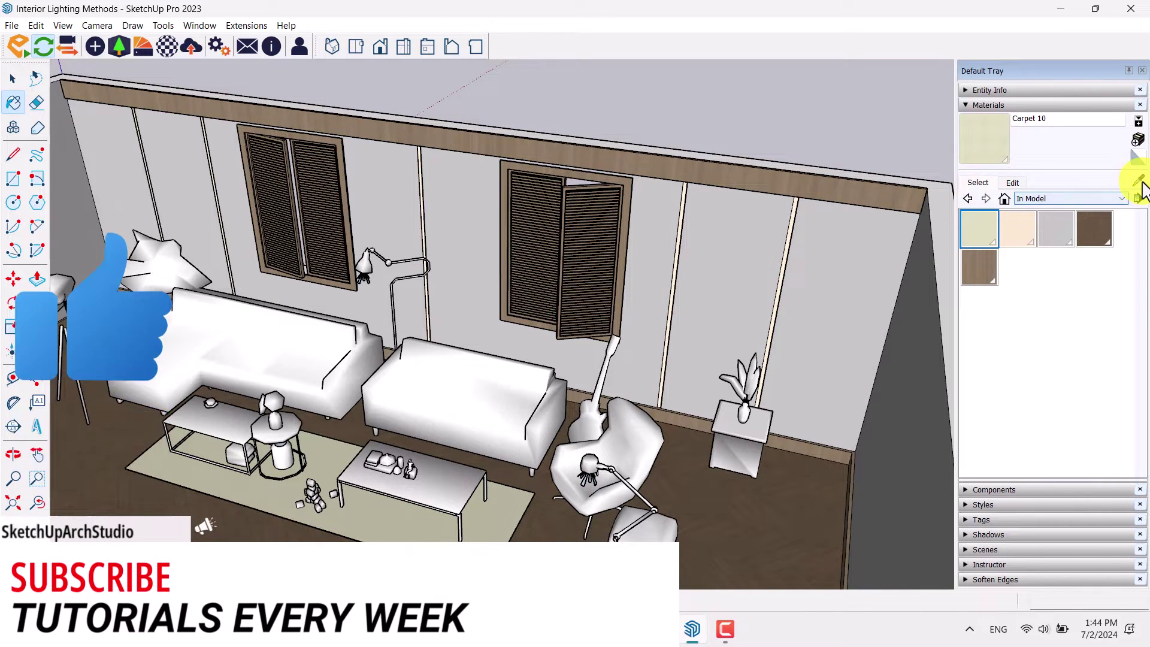
{"action": "left_click", "coordinate": [1137, 181]}
{"action": "scroll", "coordinate": [847, 221], "scroll_direction": "up", "scroll_amount": 10}
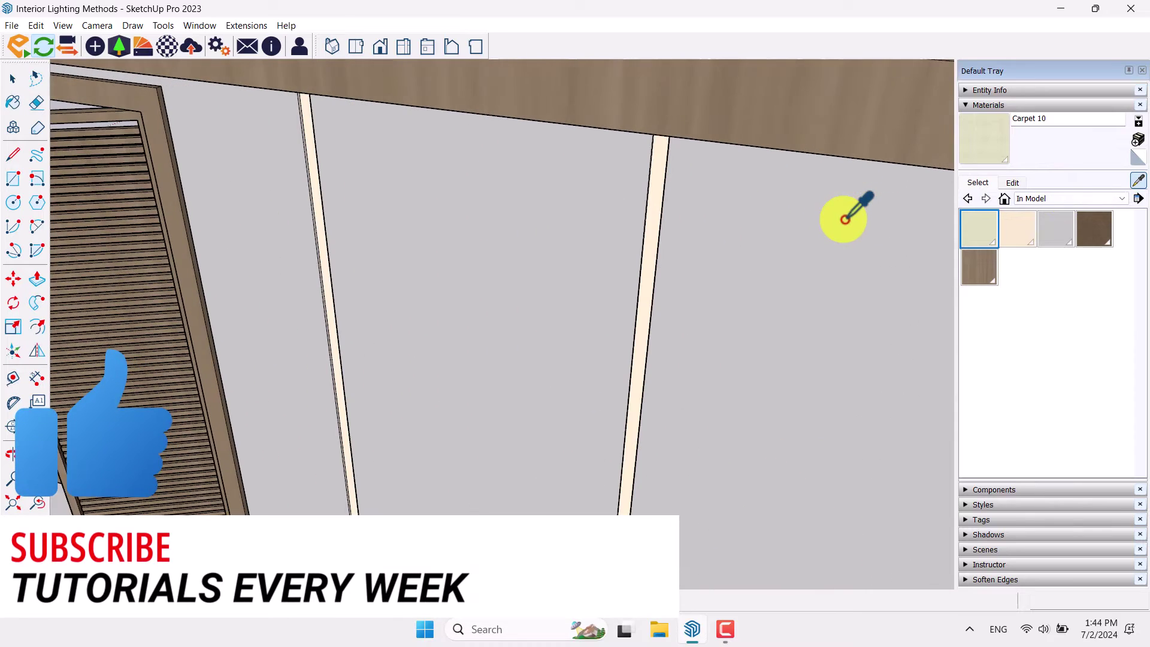
{"action": "scroll", "coordinate": [665, 240], "scroll_direction": "up", "scroll_amount": 3}
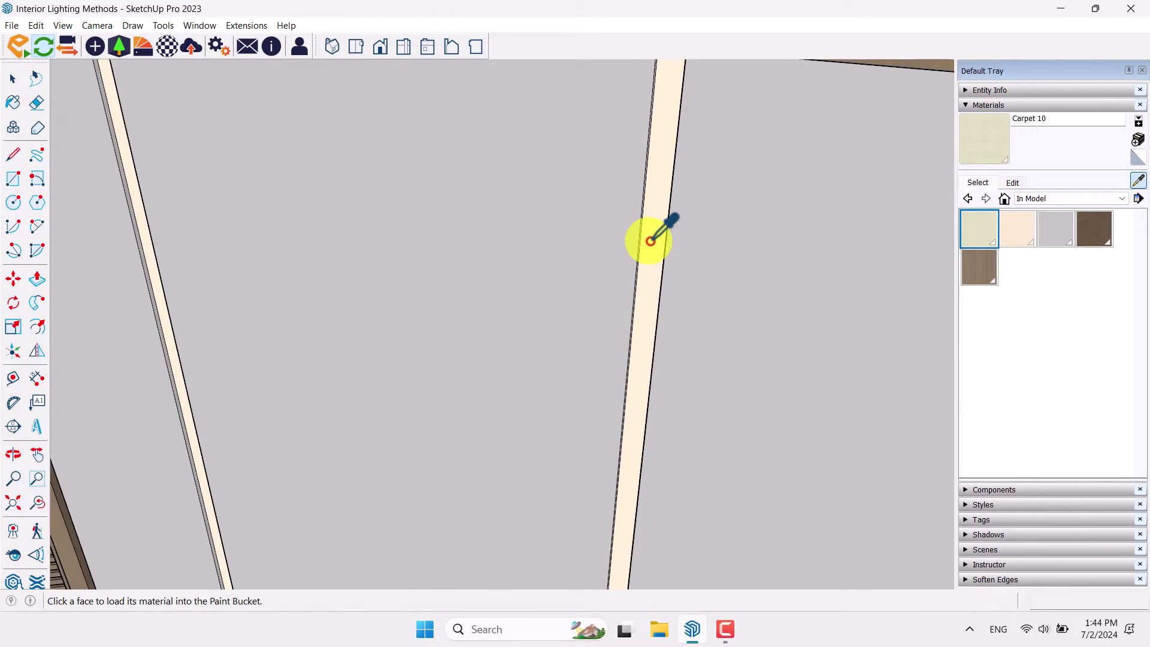
{"action": "left_click", "coordinate": [654, 236]}
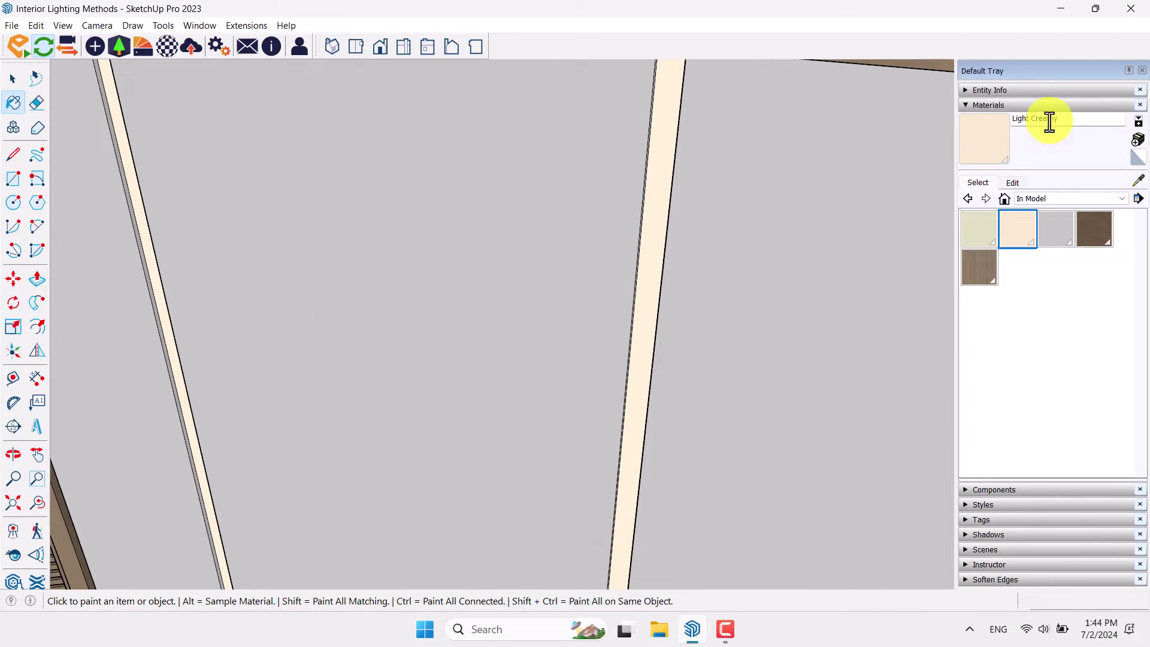
{"action": "left_click", "coordinate": [158, 49]}
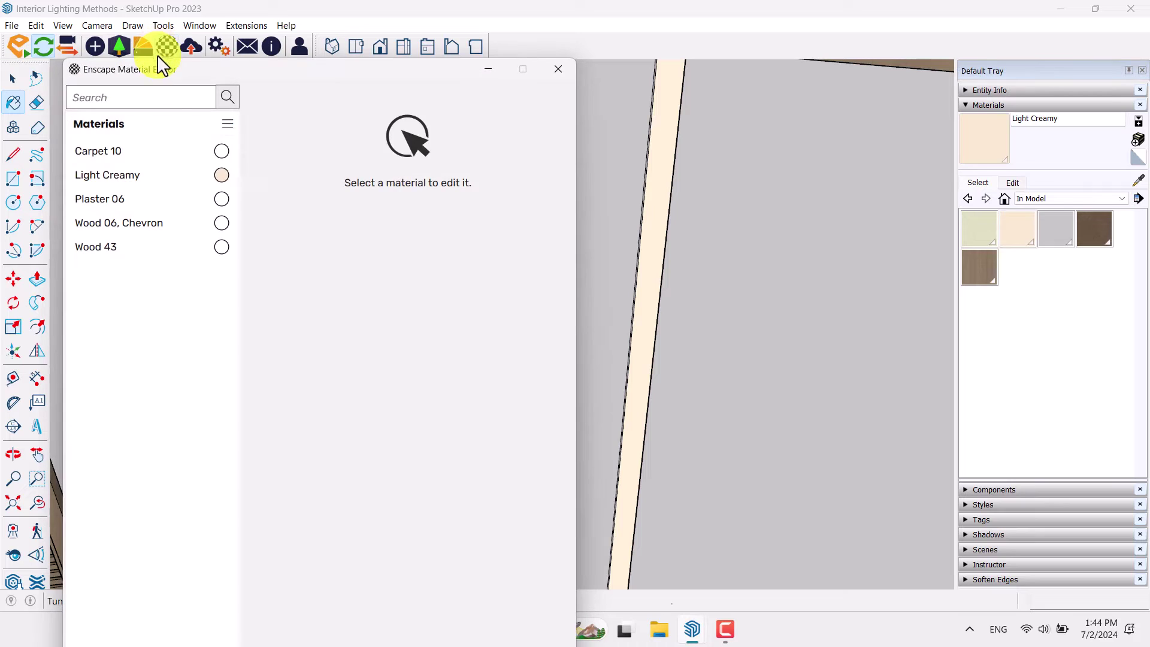
{"action": "left_click", "coordinate": [142, 180]}
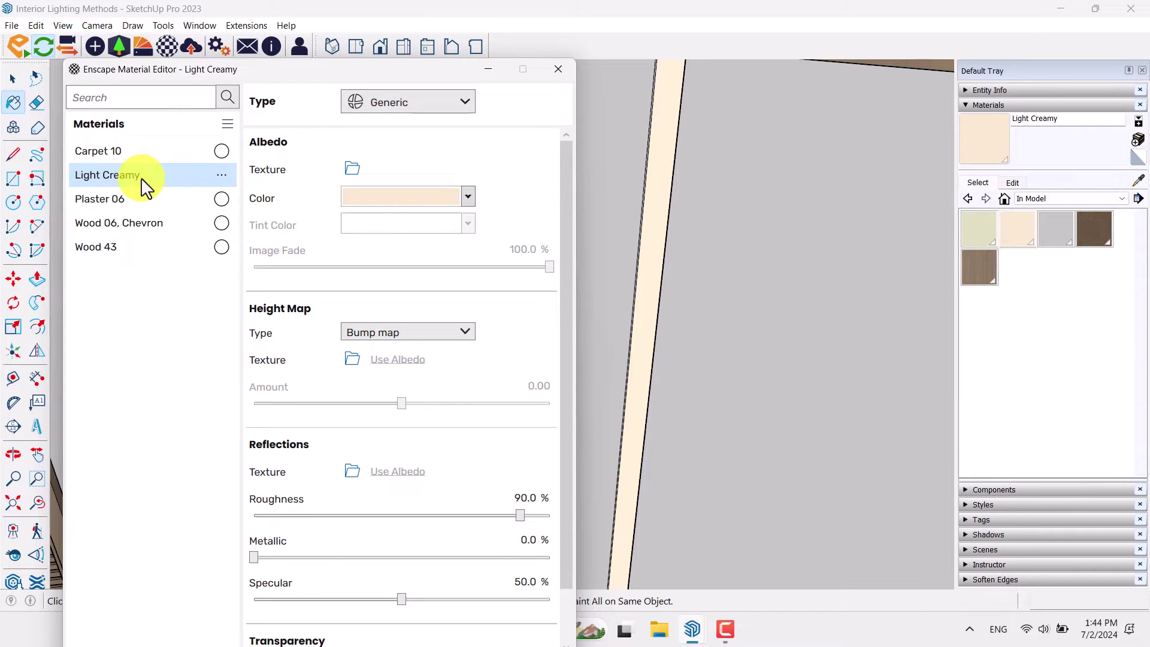
{"action": "left_click", "coordinate": [403, 106]}
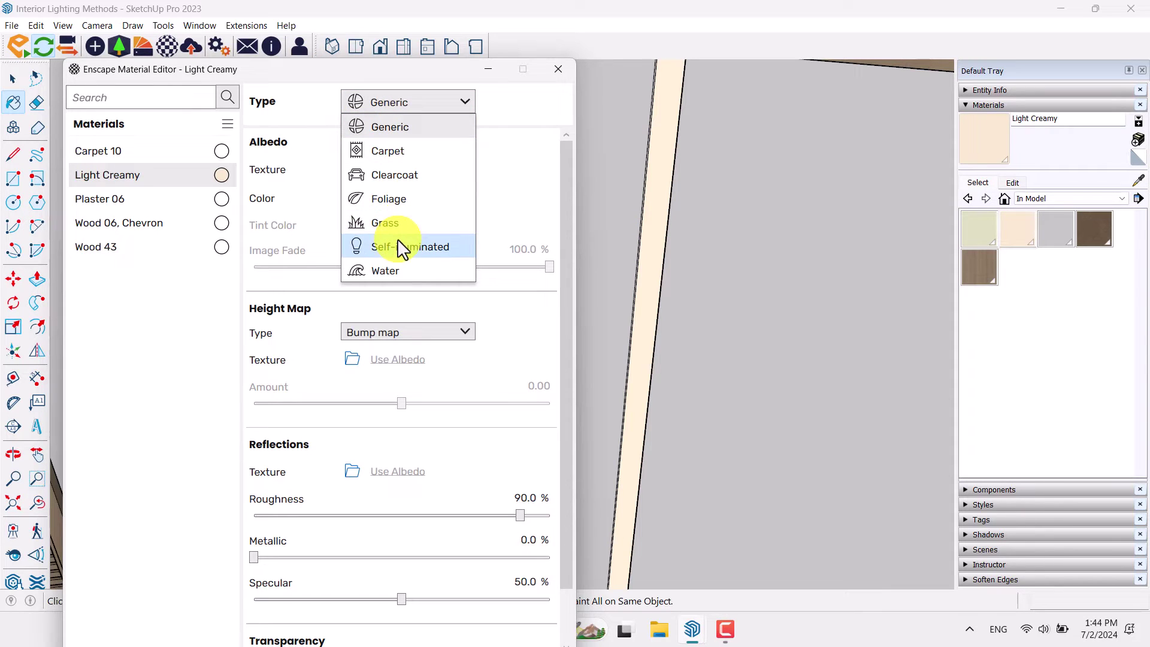
{"action": "left_click", "coordinate": [526, 124]}
{"action": "left_click", "coordinate": [559, 69]}
{"action": "scroll", "coordinate": [568, 179], "scroll_direction": "down", "scroll_amount": 5}
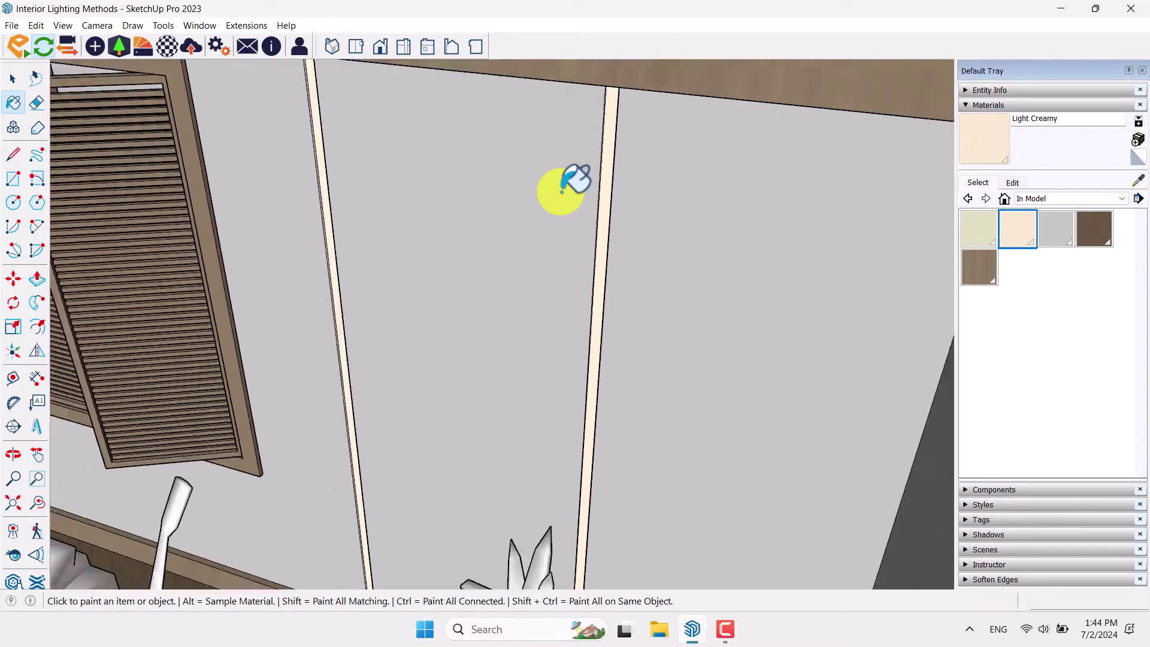
- Select the spot light under the tripod floor lamp's shade and orbit and zoom in on it
{"action": "key", "text": "space"}
{"action": "mouse_move", "coordinate": [342, 254]}
{"action": "middle_mouse_down"}
{"action": "mouse_move", "coordinate": [814, 257]}
{"action": "mouse_move", "coordinate": [913, 178]}
{"action": "mouse_move", "coordinate": [803, 154]}
{"action": "middle_mouse_up"}
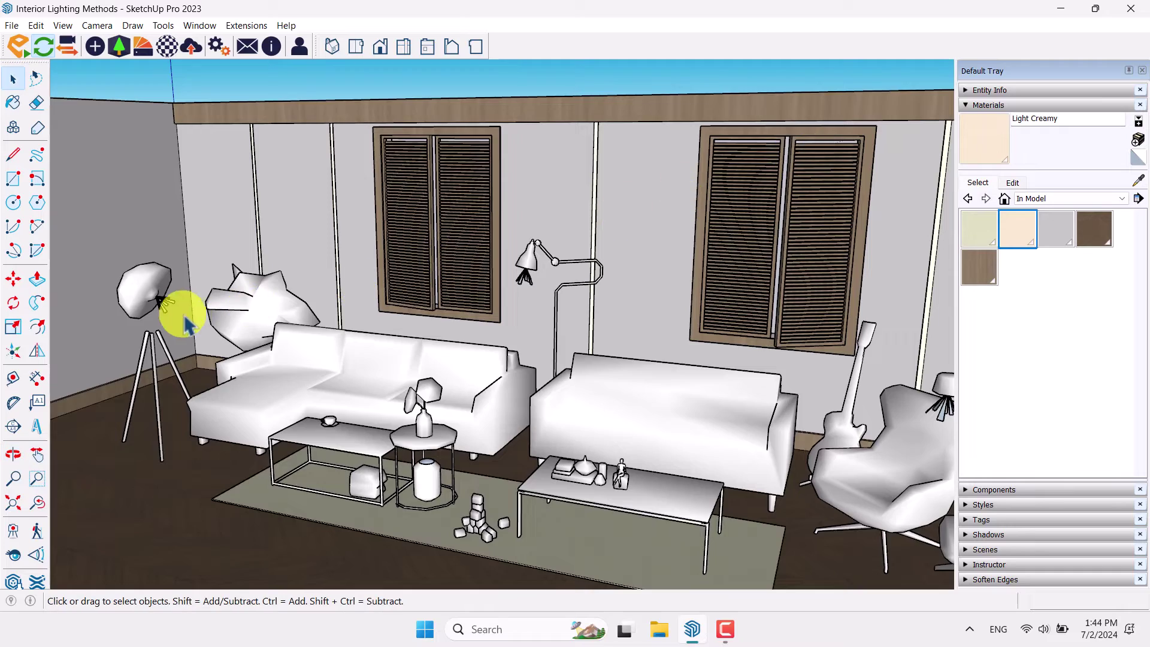
{"action": "scroll", "coordinate": [179, 310], "scroll_direction": "up", "scroll_amount": 5}
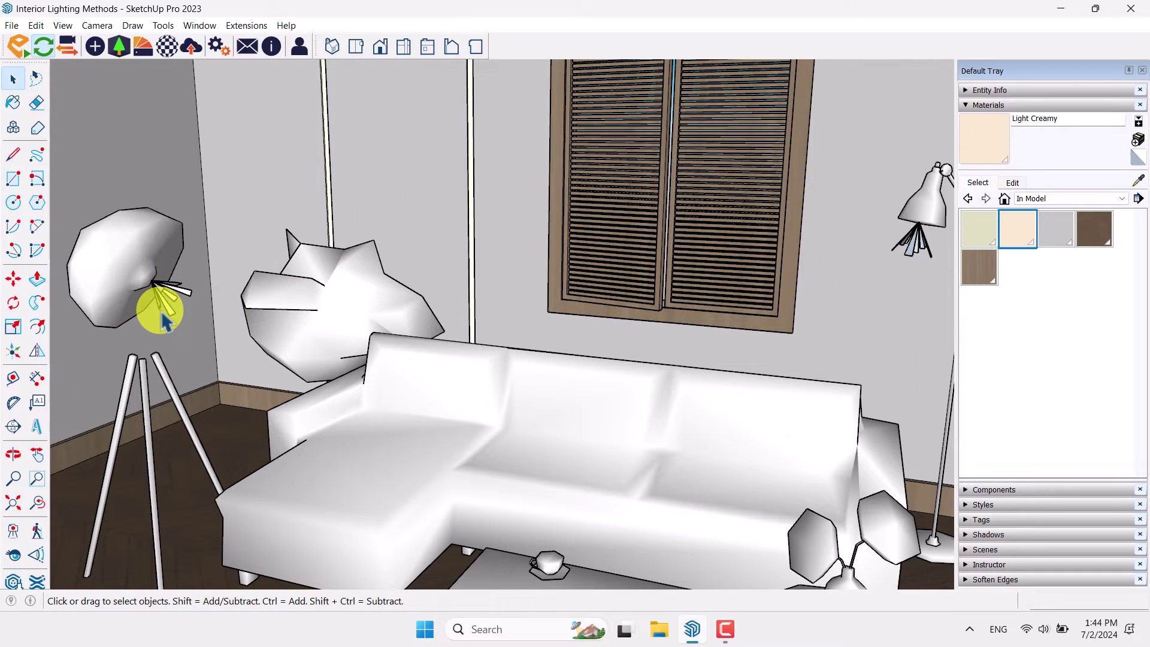
{"action": "left_click", "coordinate": [161, 309]}
{"action": "scroll", "coordinate": [158, 290], "scroll_direction": "up", "scroll_amount": 3}
{"action": "middle_click_drag", "start_coordinate": [159, 290], "coordinate": [310, 251]}
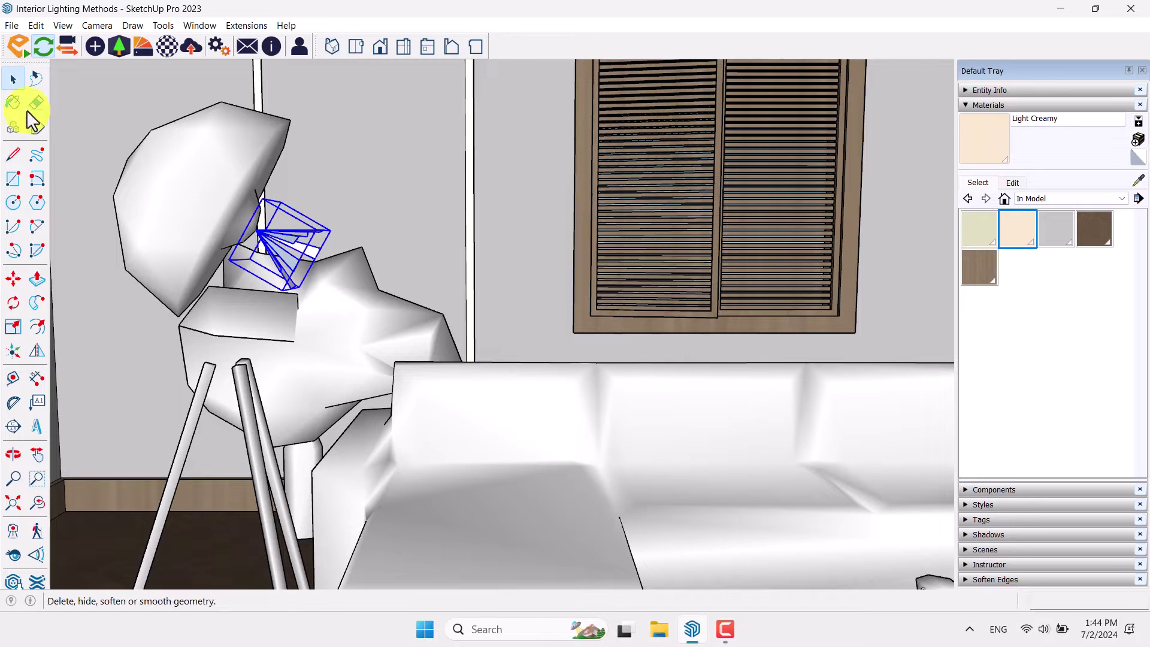
{"action": "scroll", "coordinate": [295, 255], "scroll_direction": "down", "scroll_amount": 1}
{"action": "scroll", "coordinate": [295, 254], "scroll_direction": "up", "scroll_amount": 2}
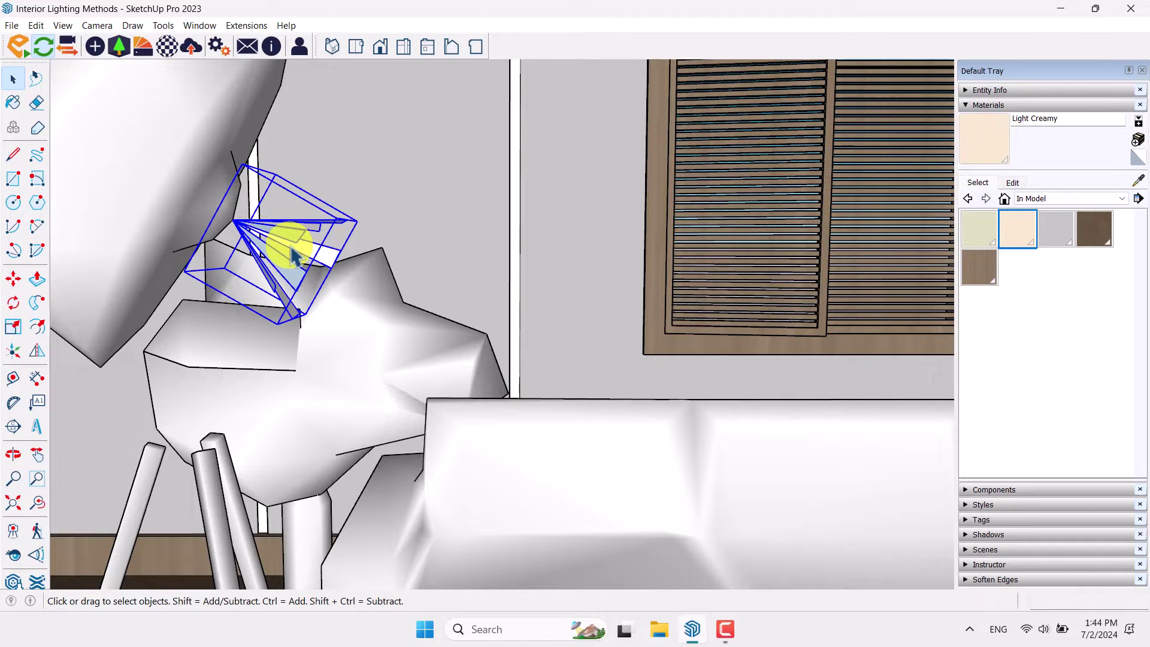
- Paint the floor lamps' light cones with 0026_LightSalmon from the Colors-Named collection
{"action": "left_click", "coordinate": [1053, 198]}
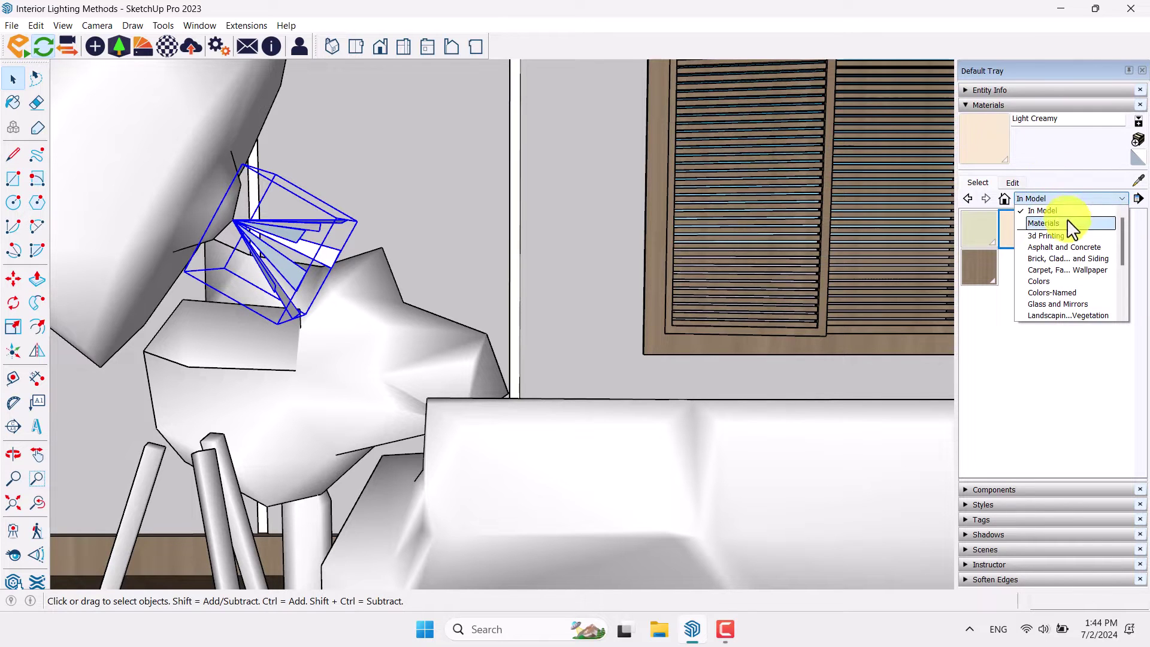
{"action": "left_click", "coordinate": [1052, 292]}
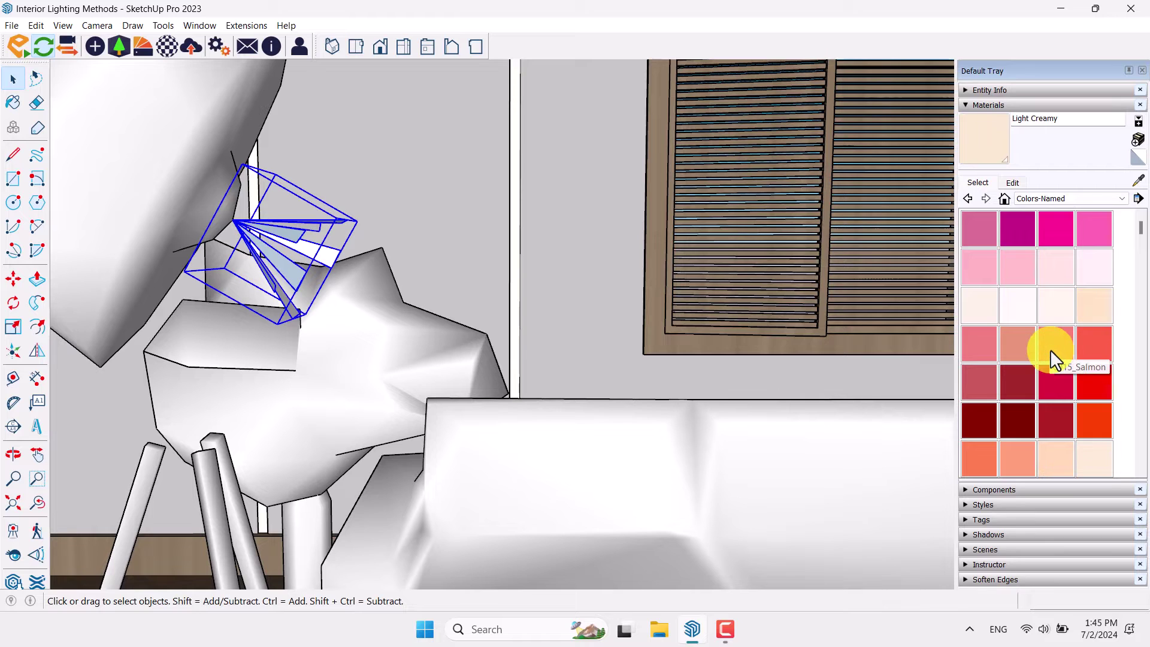
{"action": "scroll", "coordinate": [1052, 349], "scroll_direction": "down", "scroll_amount": 4}
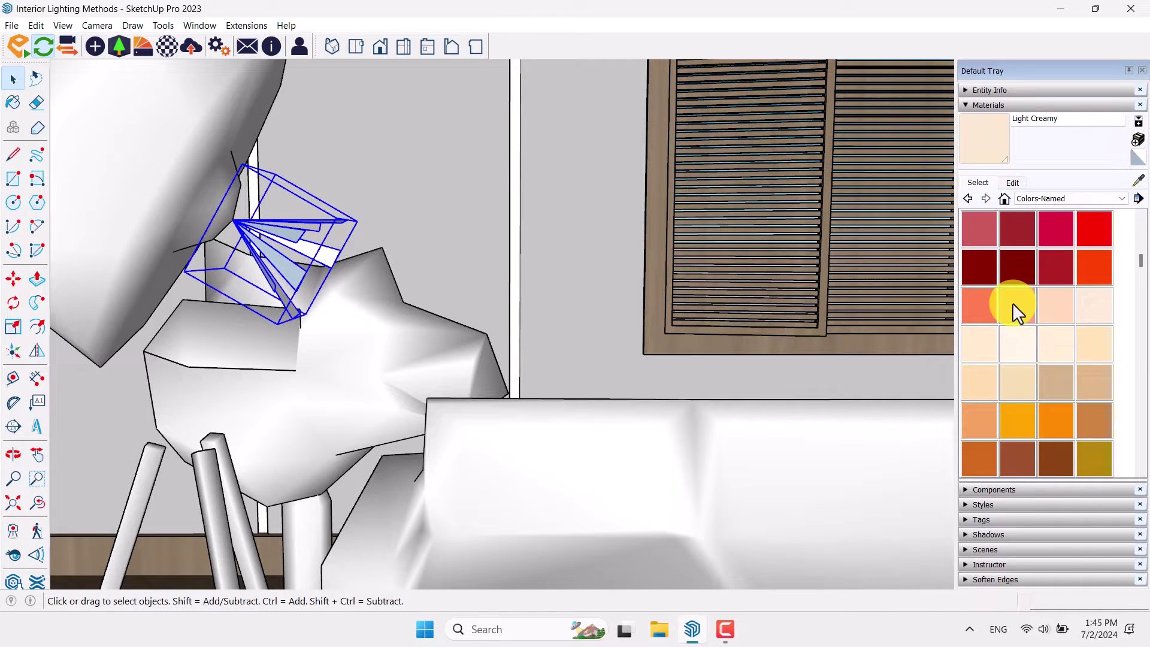
{"action": "left_click", "coordinate": [1012, 303]}
{"action": "left_click", "coordinate": [285, 243]}
{"action": "scroll", "coordinate": [297, 350], "scroll_direction": "down", "scroll_amount": 4}
{"action": "scroll", "coordinate": [419, 359], "scroll_direction": "down", "scroll_amount": 2}
{"action": "middle_click_drag", "start_coordinate": [418, 359], "coordinate": [397, 360]}
{"action": "scroll", "coordinate": [570, 267], "scroll_direction": "up", "scroll_amount": 3}
{"action": "scroll", "coordinate": [632, 152], "scroll_direction": "up", "scroll_amount": 3}
{"action": "scroll", "coordinate": [352, 289], "scroll_direction": "down", "scroll_amount": 3}
{"action": "middle_click_drag", "start_coordinate": [352, 290], "coordinate": [565, 314]}
{"action": "scroll", "coordinate": [547, 257], "scroll_direction": "up", "scroll_amount": 3}
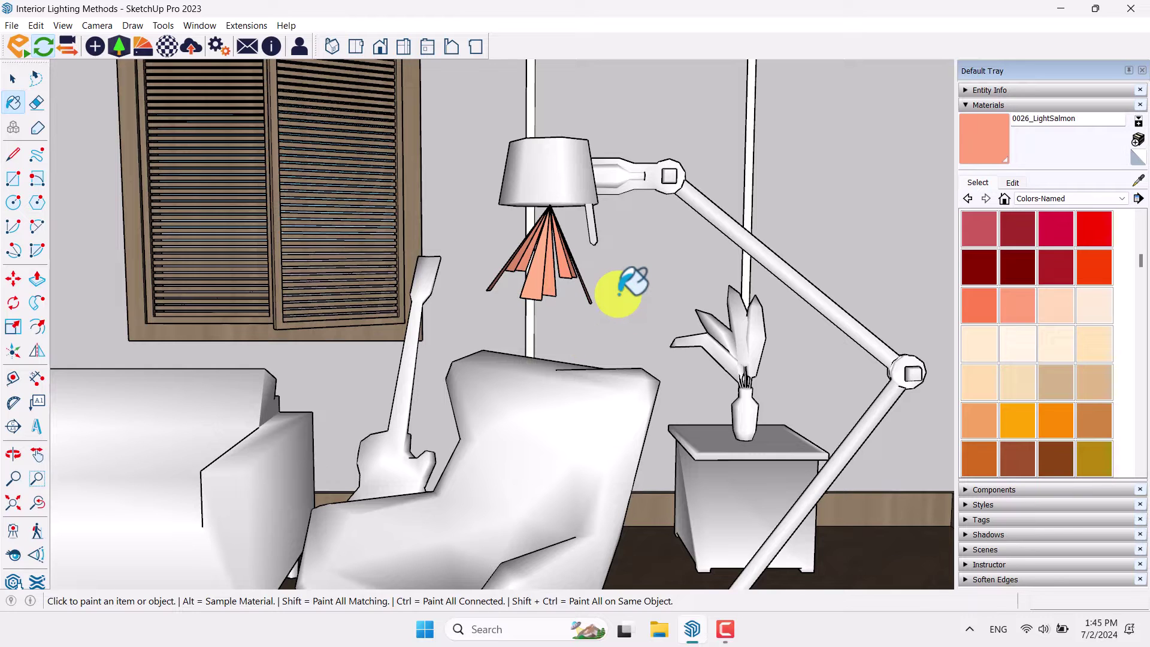
- Lighten the LightSalmon colour to RGB 254, 210, 160
{"action": "left_click", "coordinate": [1012, 182]}
{"action": "mouse_move", "coordinate": [1052, 282]}
{"action": "left_mouse_down"}
{"action": "mouse_move", "coordinate": [1071, 279]}
{"action": "mouse_move", "coordinate": [1047, 303]}
{"action": "left_mouse_up"}
{"action": "left_click", "coordinate": [1048, 304]}
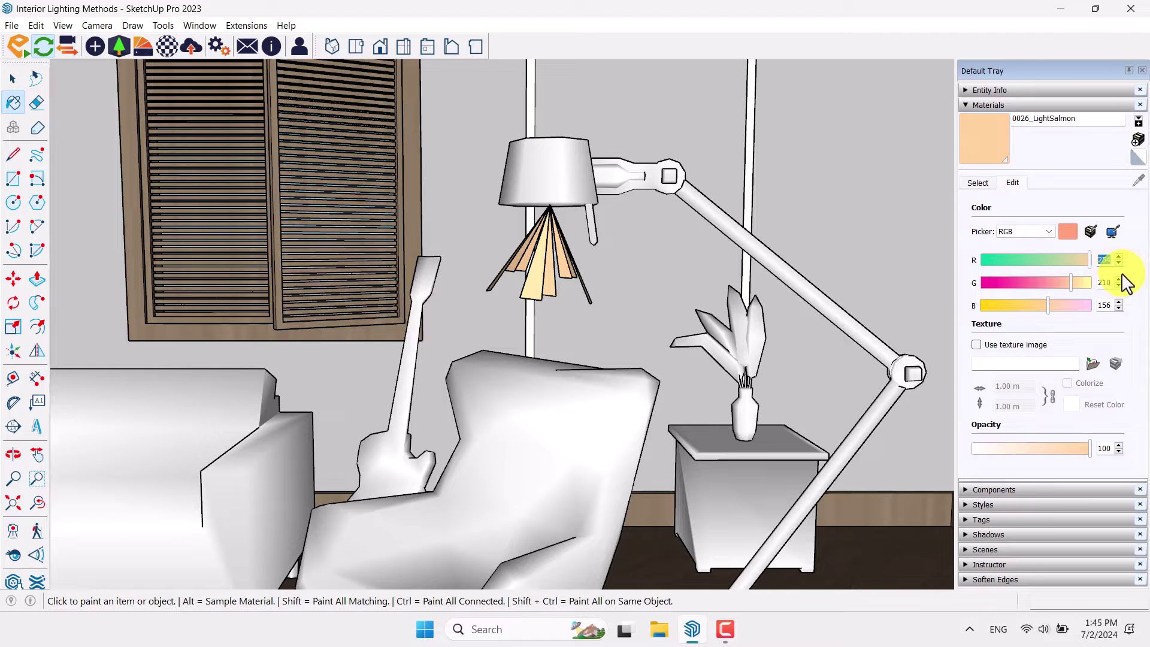
{"action": "left_click", "coordinate": [1117, 302]}
{"action": "left_click", "coordinate": [1118, 302]}
{"action": "mouse_move", "coordinate": [462, 320]}
{"action": "middle_mouse_down"}
{"action": "mouse_move", "coordinate": [544, 318]}
{"action": "mouse_move", "coordinate": [585, 380]}
{"action": "mouse_move", "coordinate": [542, 333]}
{"action": "middle_mouse_up"}
{"action": "scroll", "coordinate": [545, 343], "scroll_direction": "down", "scroll_amount": 5}
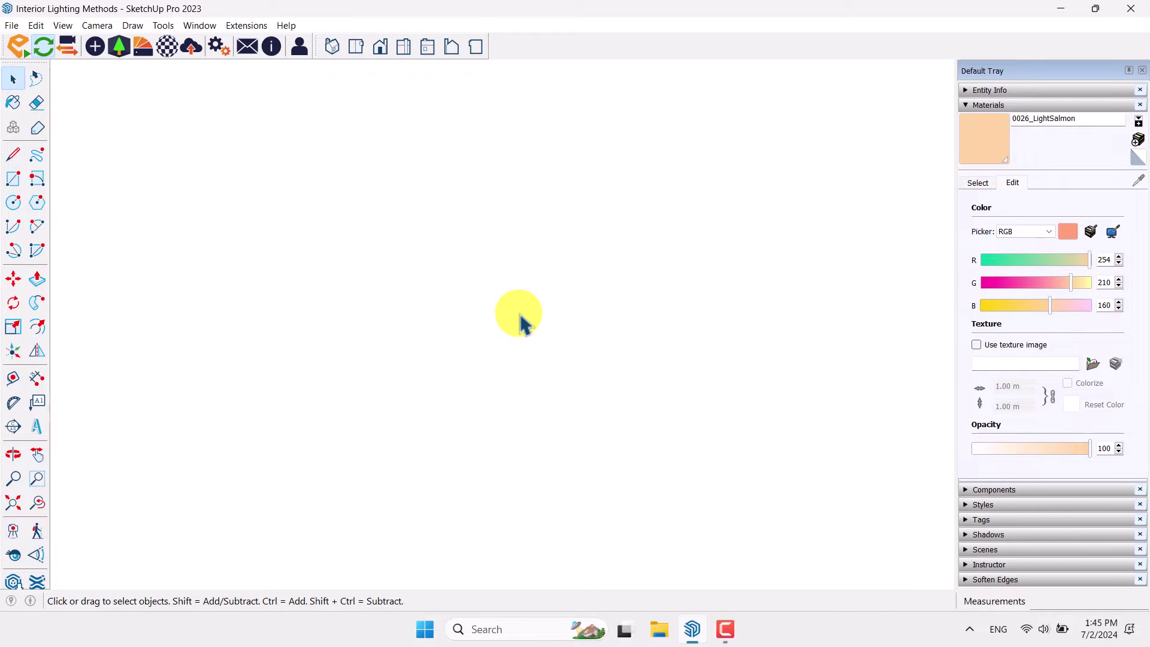
{"action": "scroll", "coordinate": [522, 324], "scroll_direction": "down", "scroll_amount": 5}
{"action": "middle_click_drag", "start_coordinate": [522, 324], "coordinate": [605, 198]}
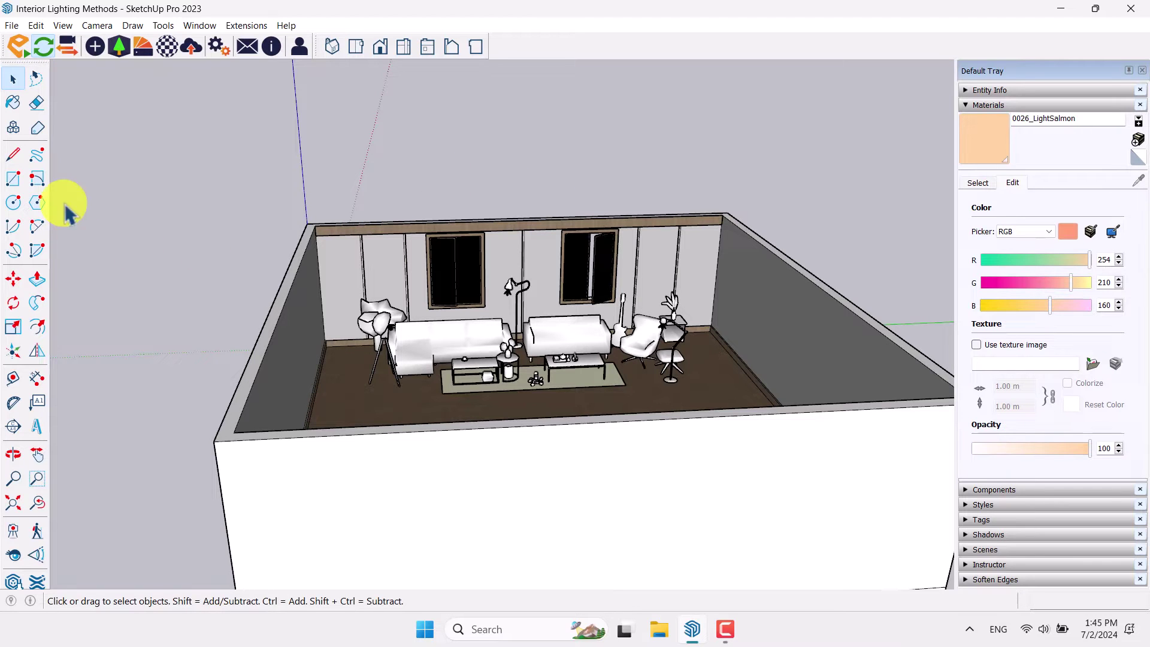
- Draw a rectangle over the whole room and extrude it into a ceiling slab
{"action": "left_click", "coordinate": [13, 178]}
{"action": "left_click", "coordinate": [216, 440]}
{"action": "scroll", "coordinate": [547, 318], "scroll_direction": "up", "scroll_amount": 8}
{"action": "left_click", "coordinate": [602, 294]}
{"action": "middle_click_drag", "start_coordinate": [601, 282], "coordinate": [539, 287]}
{"action": "key", "text": "space"}
{"action": "left_click", "coordinate": [38, 280]}
{"action": "left_click", "coordinate": [354, 316]}
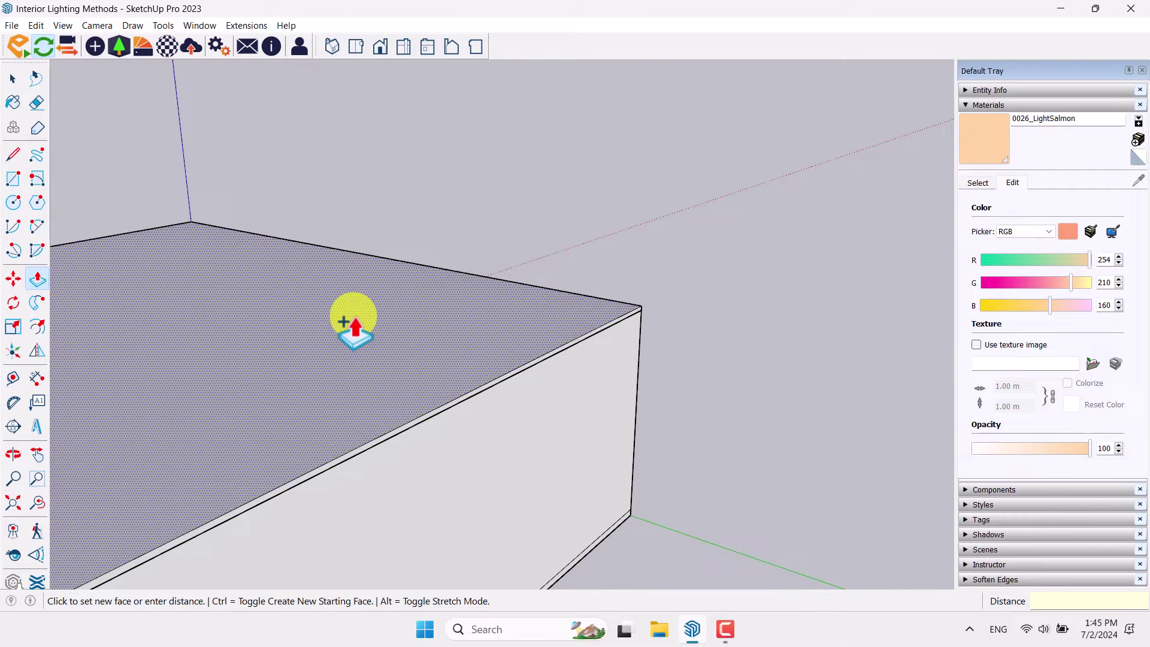
- Make the ceiling slab a group
{"action": "left_click", "coordinate": [353, 320]}
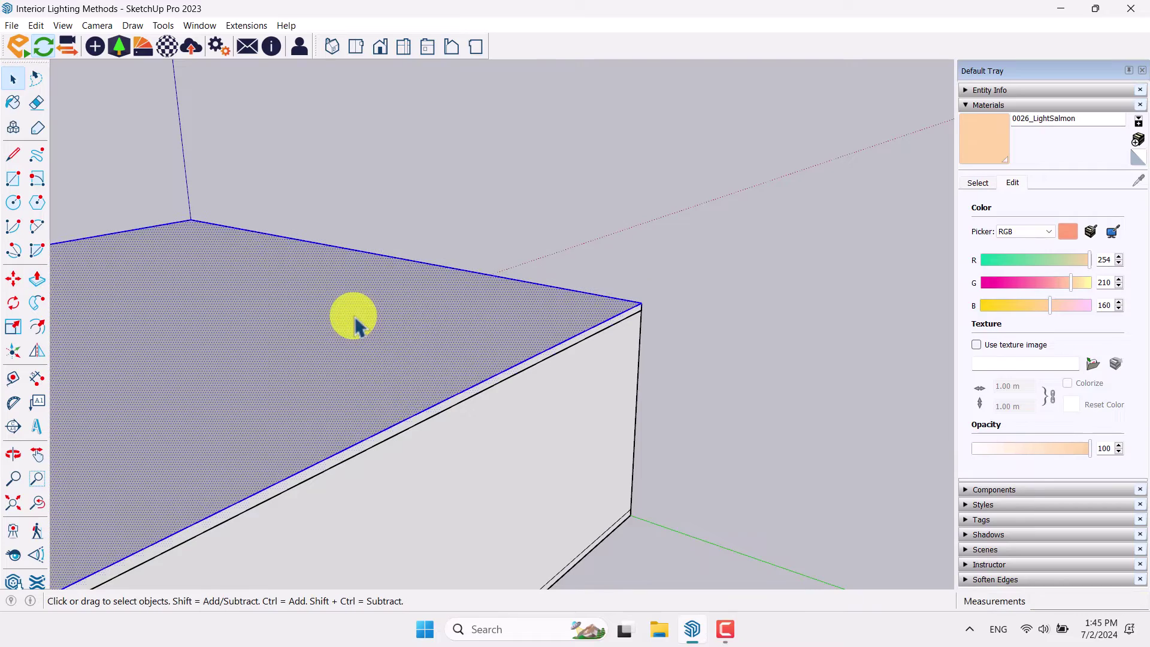
{"action": "right_click", "coordinate": [354, 317]}
{"action": "left_click", "coordinate": [413, 429]}
{"action": "left_click", "coordinate": [494, 245]}
- Look inside toward the sofa wall, collapse Materials and hide the side tray
{"action": "scroll", "coordinate": [403, 264], "scroll_direction": "up", "scroll_amount": 3}
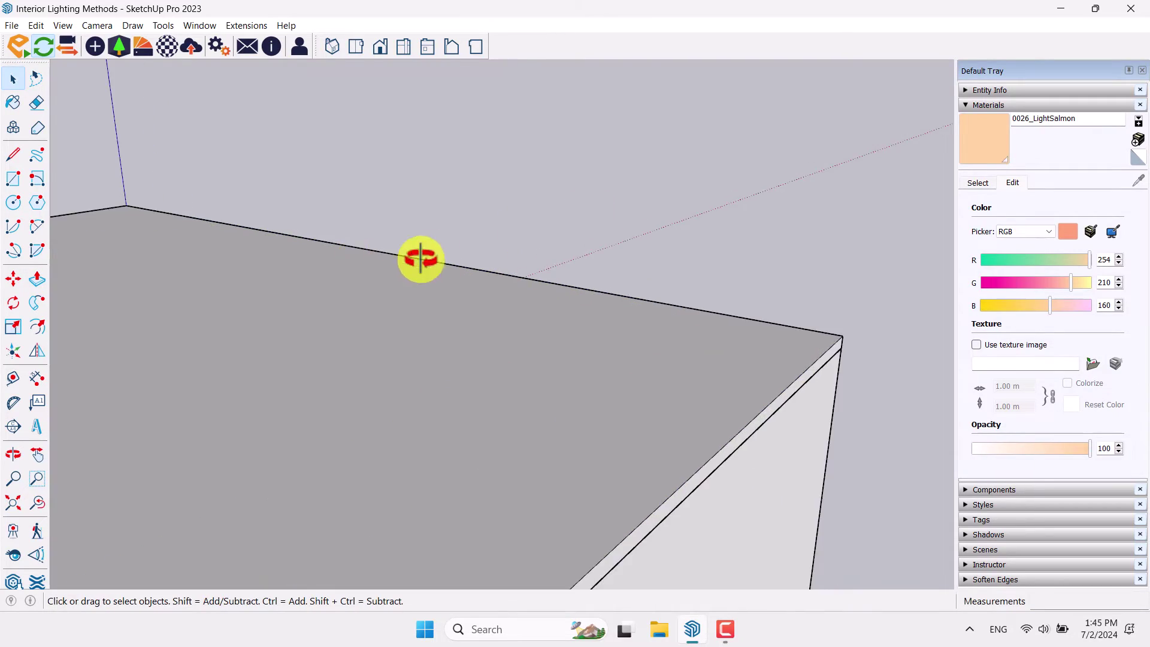
{"action": "middle_click_drag", "start_coordinate": [403, 264], "coordinate": [654, 103]}
{"action": "middle_click_drag", "start_coordinate": [560, 319], "coordinate": [718, 282]}
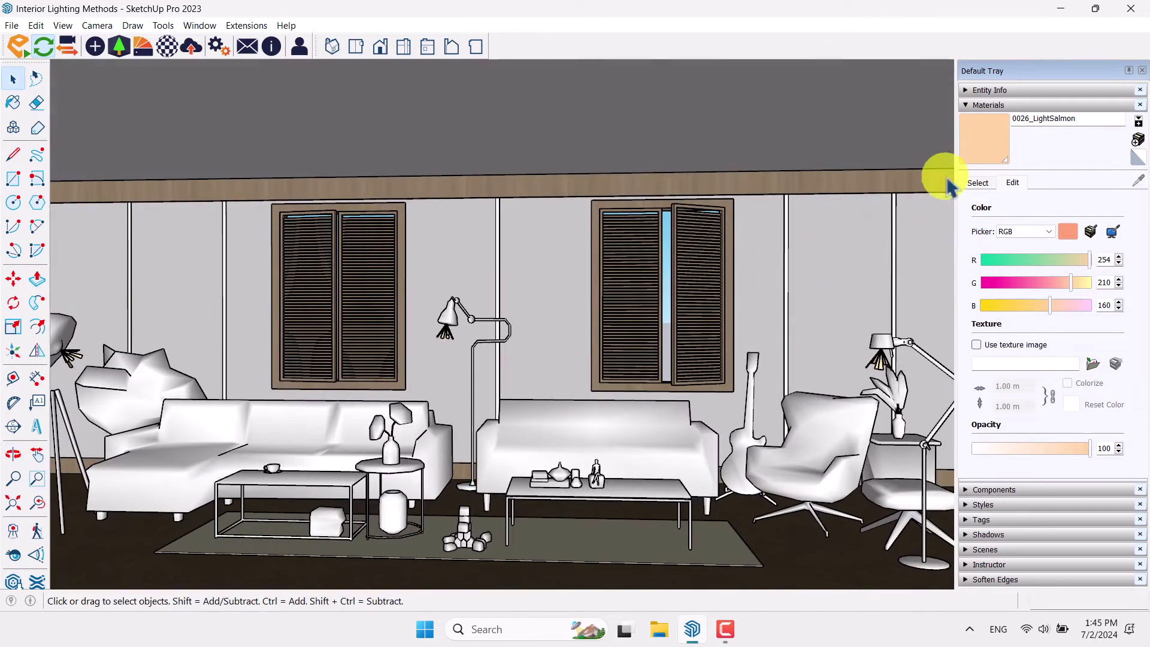
{"action": "left_click", "coordinate": [991, 105]}
{"action": "left_click", "coordinate": [1128, 70]}
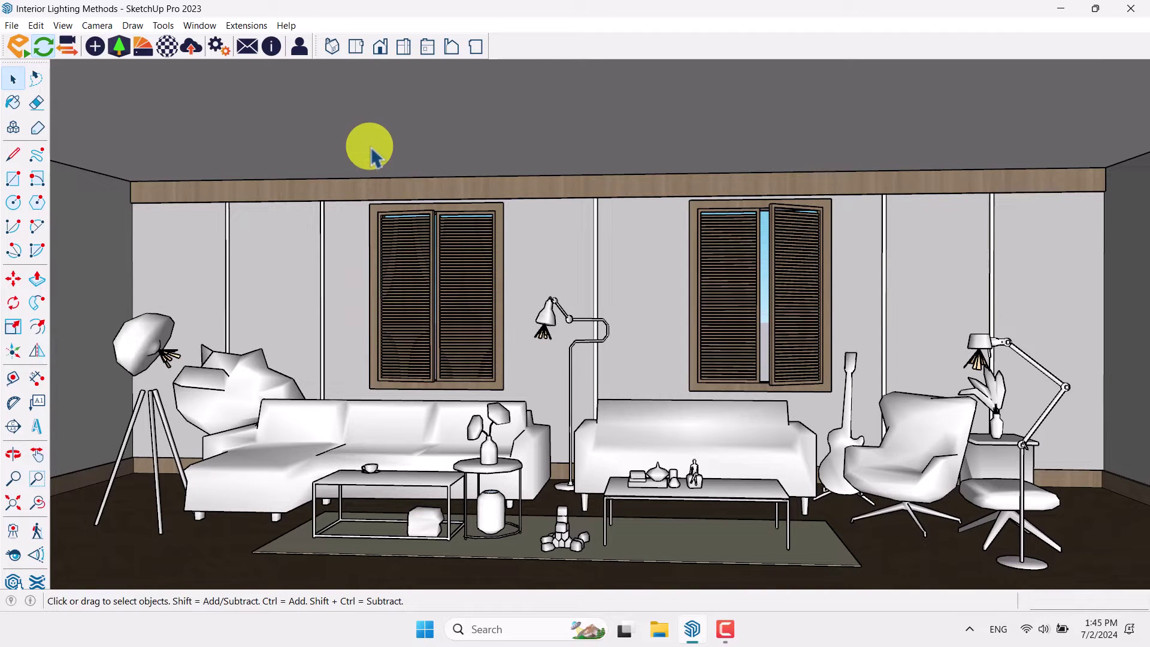
- Launch Enscape and start a new view named Lighting No 1
{"action": "left_click", "coordinate": [22, 52]}
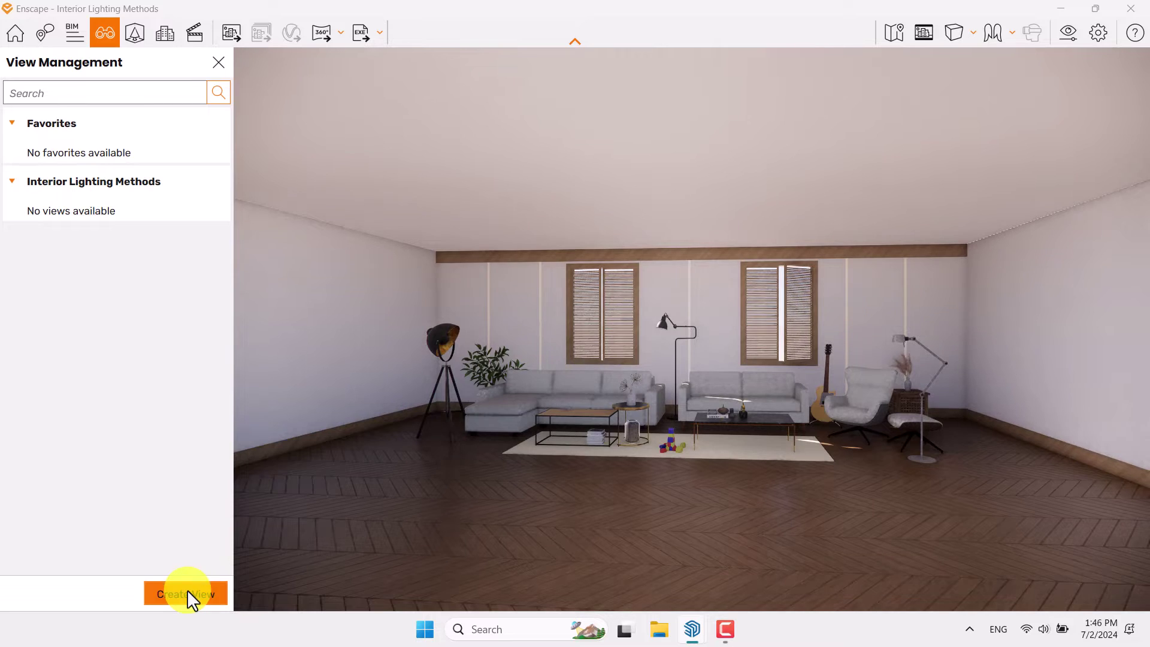
{"action": "left_click", "coordinate": [187, 593]}
{"action": "left_click", "coordinate": [203, 184]}
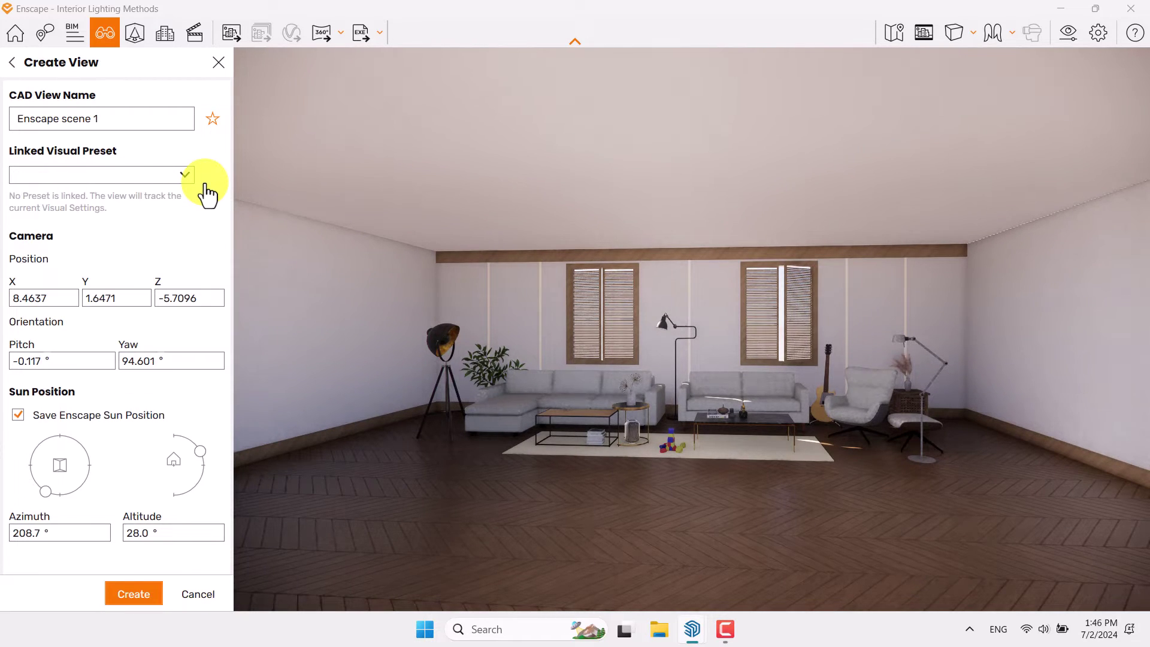
{"action": "left_click_drag", "start_coordinate": [119, 120], "coordinate": [1, 120]}
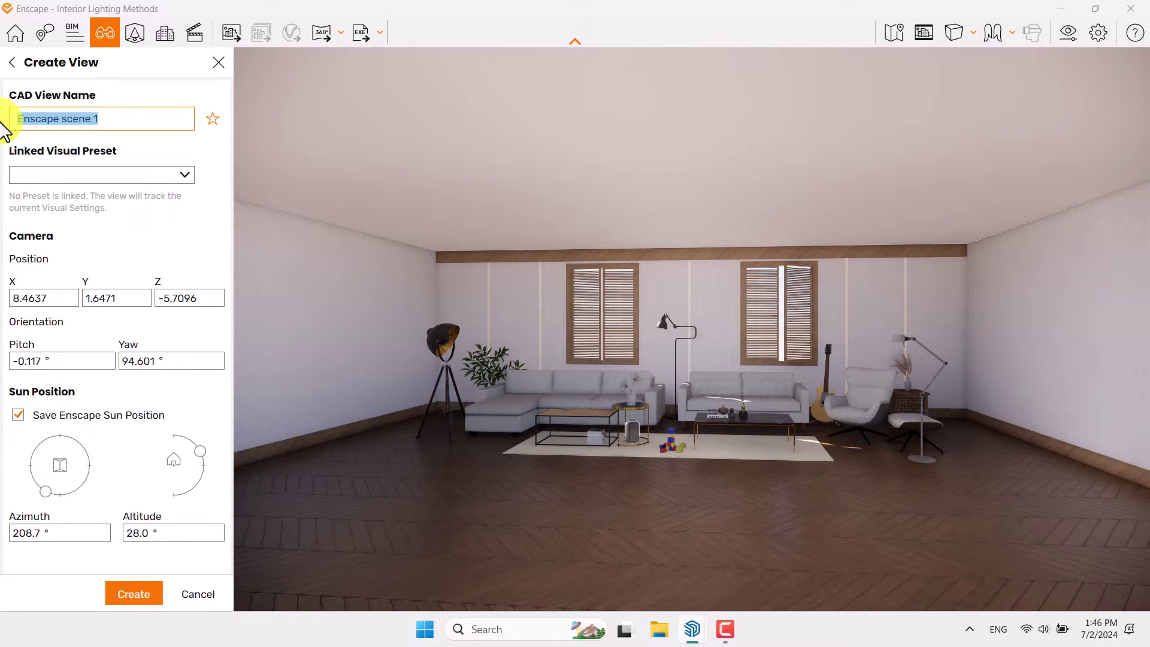
{"action": "type", "text": "Lighting No"}
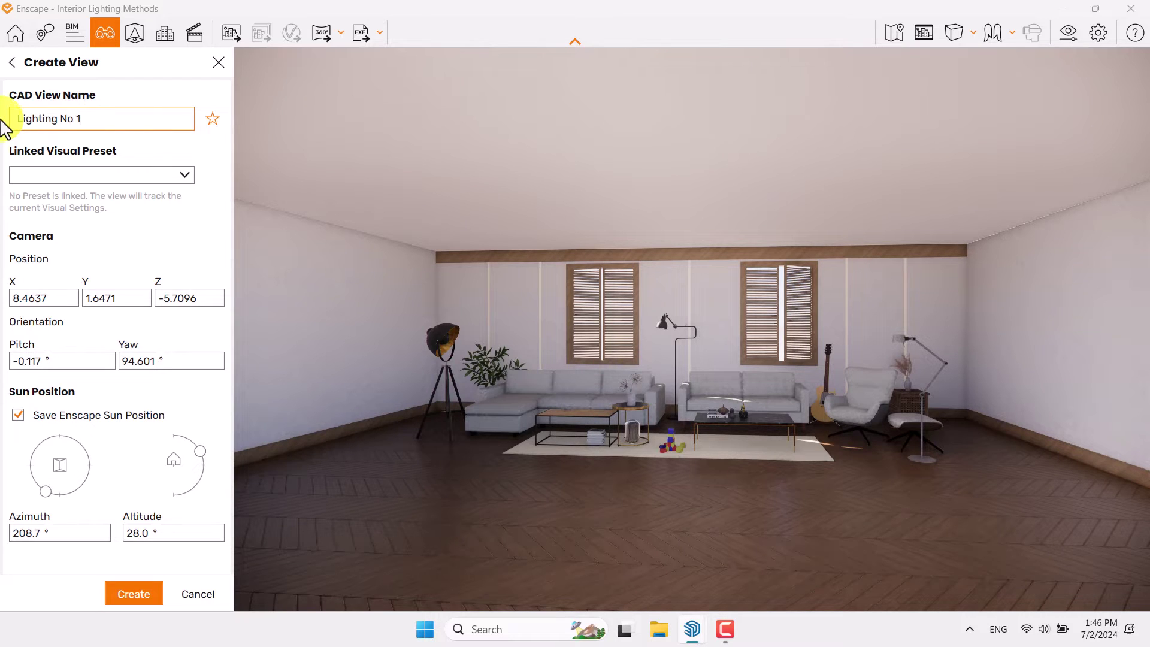
- Mark Lighting No 1 as a favourite and level the camera to pitch 0 facing the sofa wall
{"action": "left_click", "coordinate": [212, 119]}
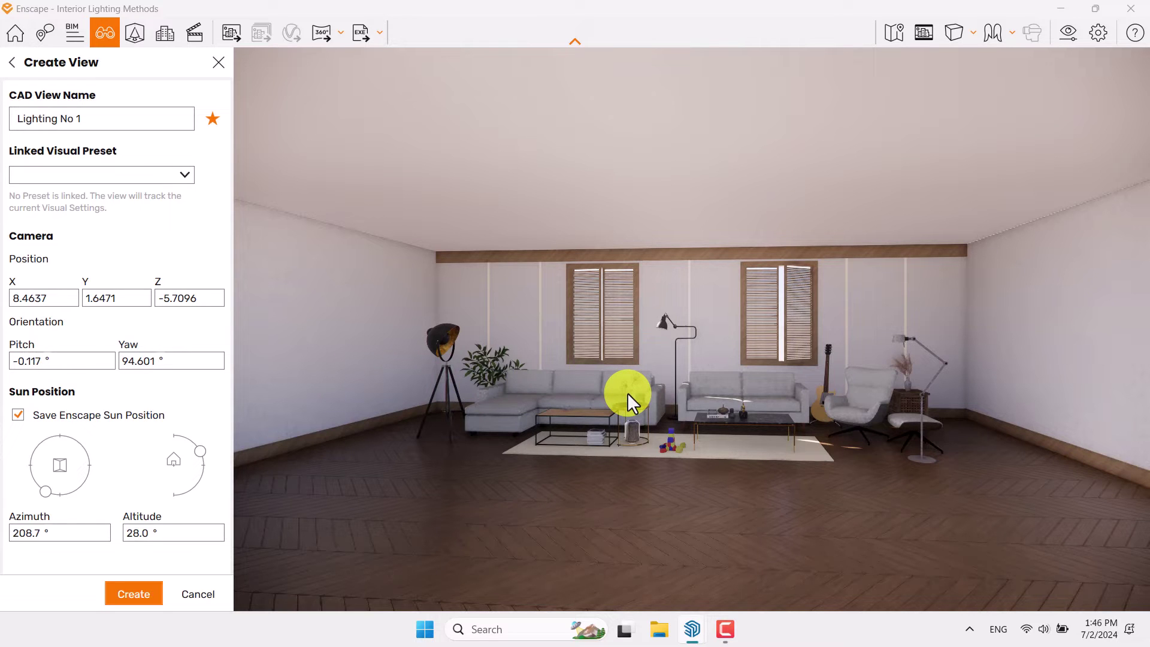
{"action": "type", "text": "0"}
{"action": "left_click_drag", "start_coordinate": [535, 359], "coordinate": [495, 377]}
- Set the view's camera pitch to 0 and X position to 9
{"action": "left_click", "coordinate": [38, 361]}
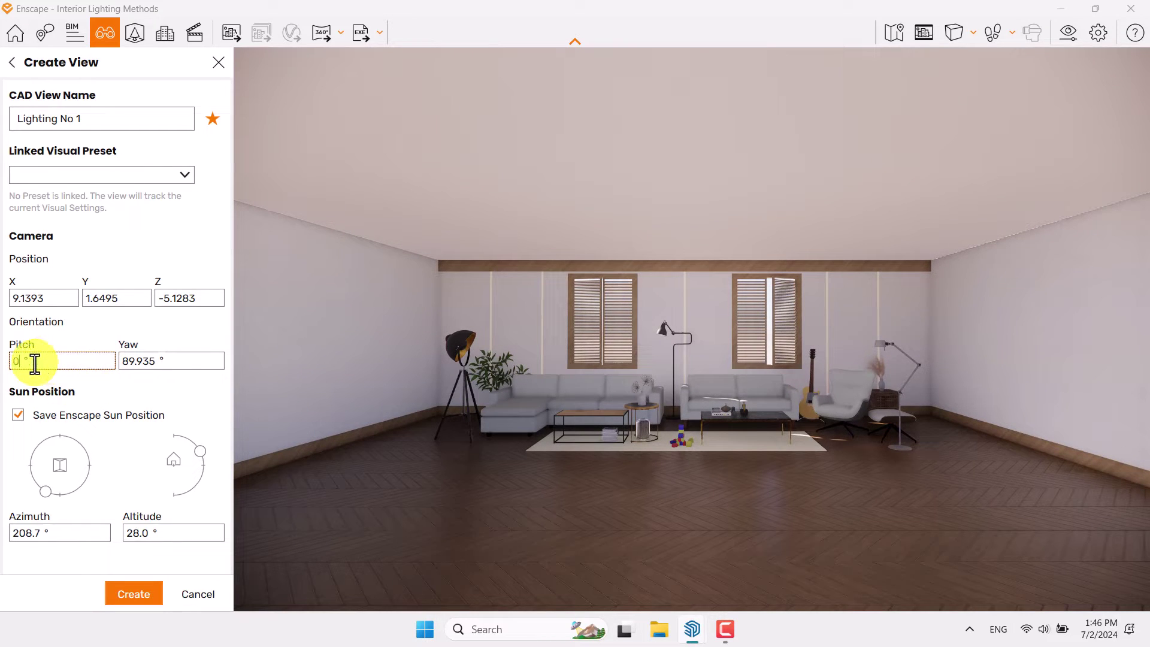
{"action": "type", "text": "0"}
{"action": "key", "text": "Return"}
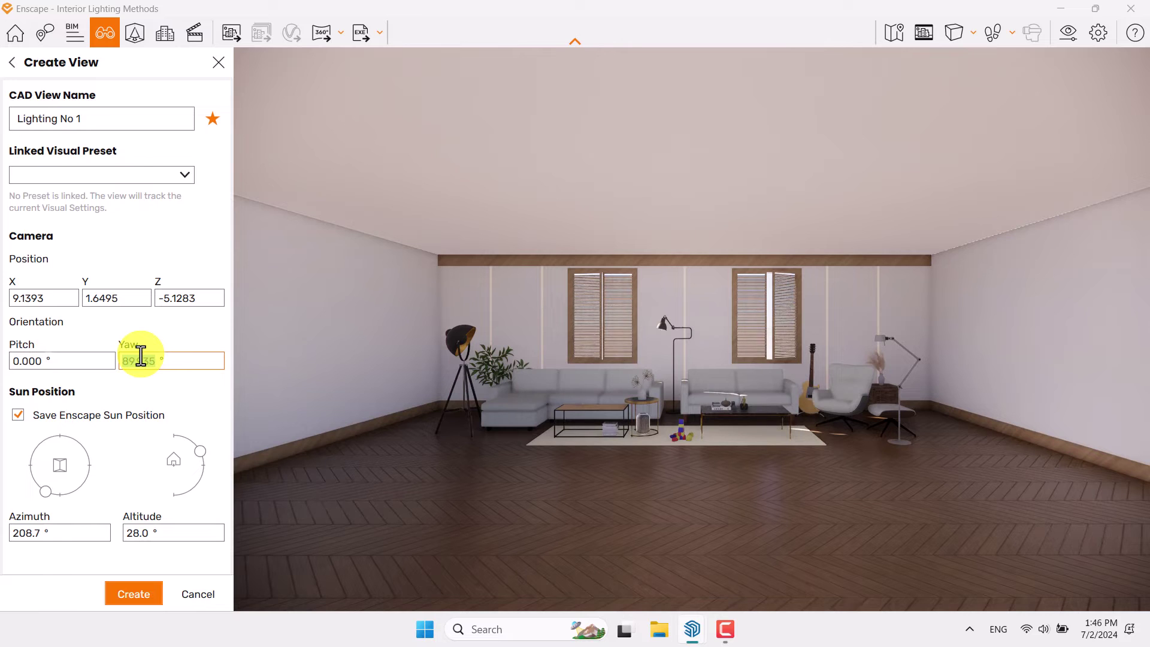
{"action": "left_click", "coordinate": [71, 299]}
{"action": "type", "text": "9"}
{"action": "key", "text": "Return"}
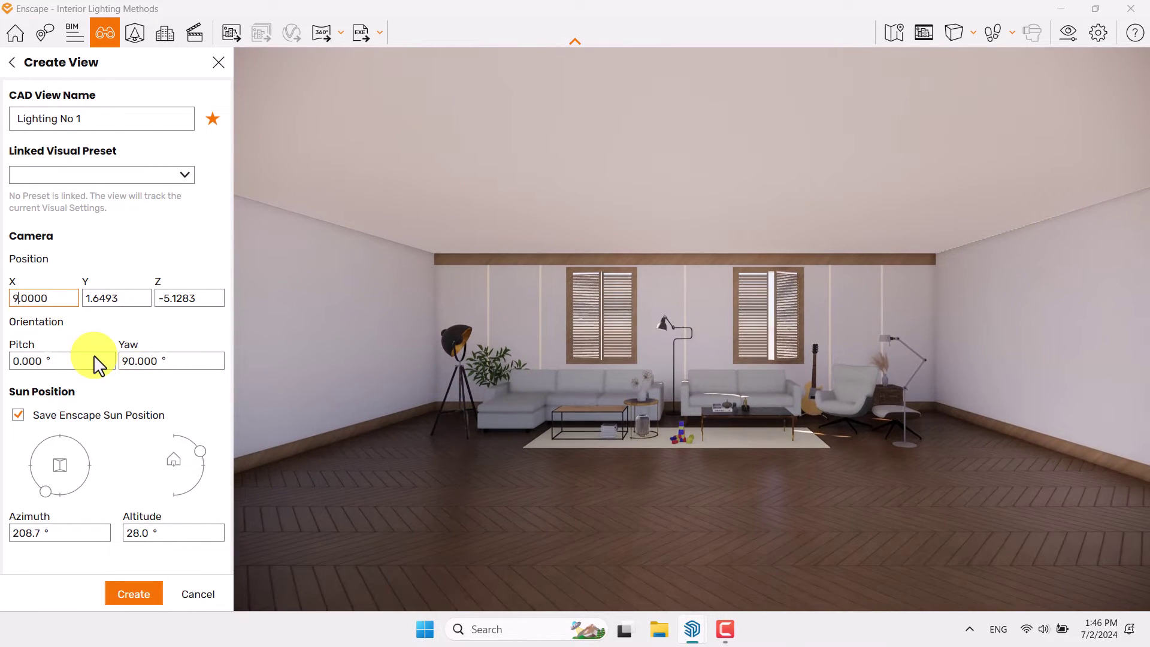
- Set camera Y to 1.4 and Z to -5.1, keeping fly navigation and sun-position saving on
{"action": "left_click", "coordinate": [110, 301]}
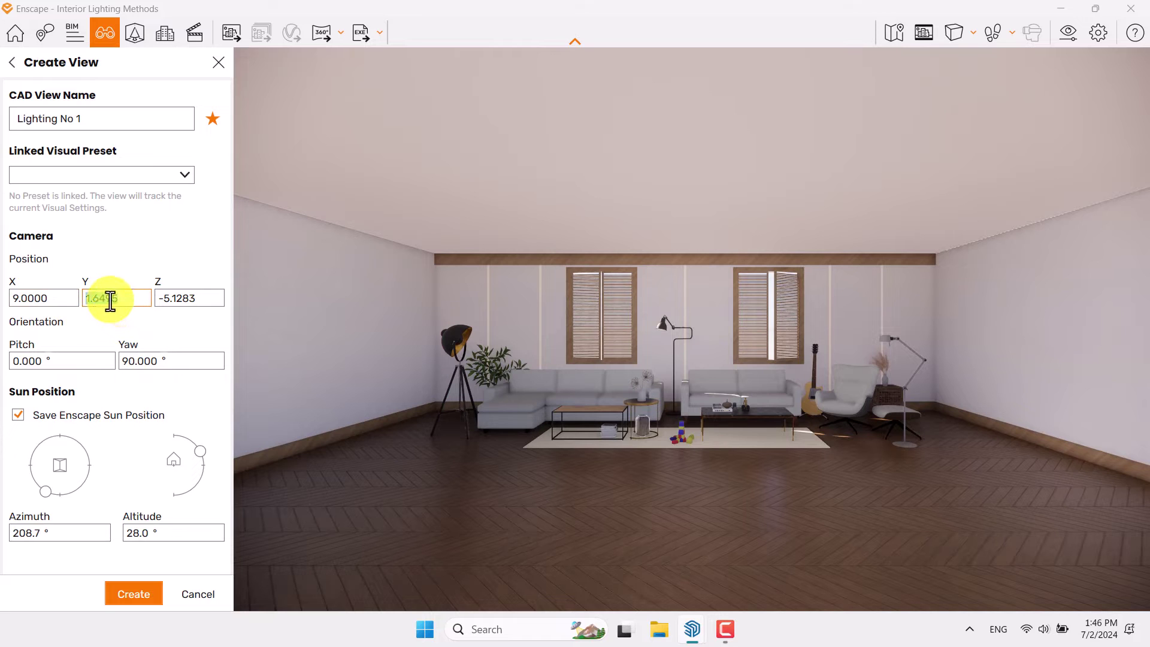
{"action": "type", "text": "1.4"}
{"action": "key", "text": "Escape"}
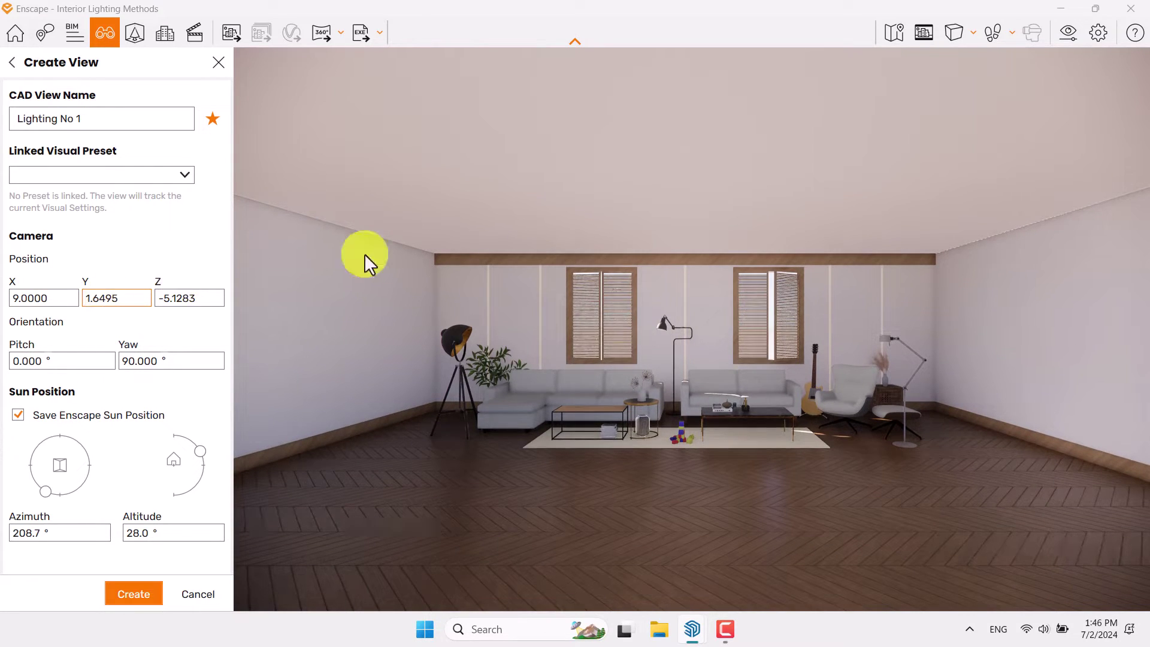
{"action": "left_click", "coordinate": [1012, 33]}
{"action": "left_click", "coordinate": [1020, 66]}
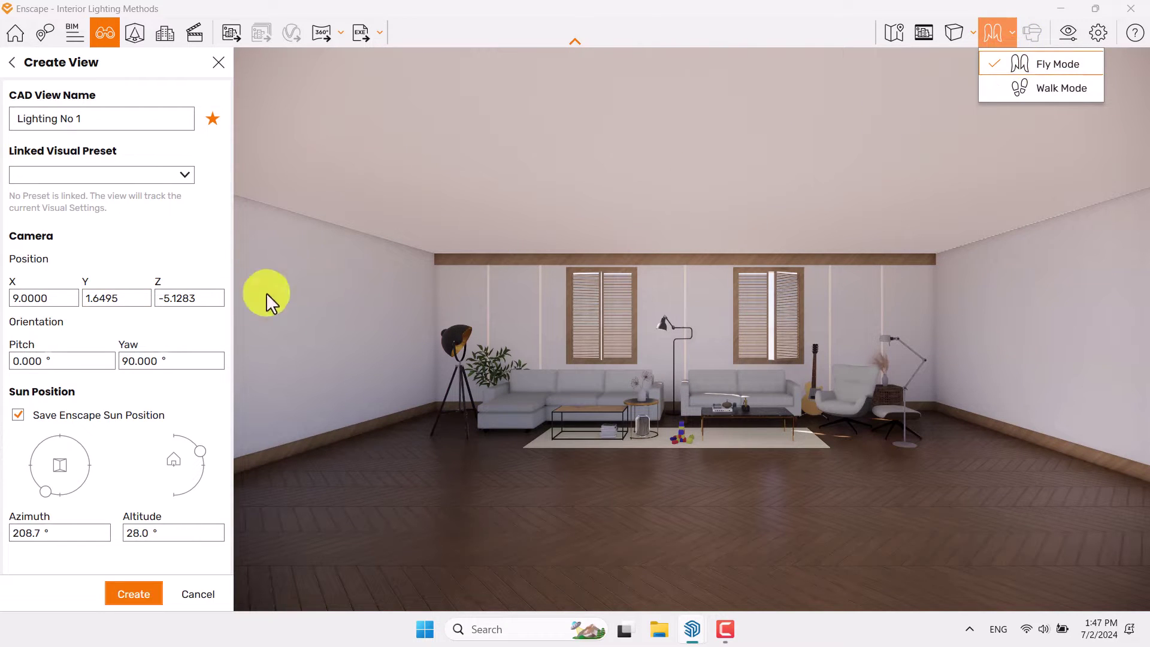
{"action": "left_click", "coordinate": [121, 303]}
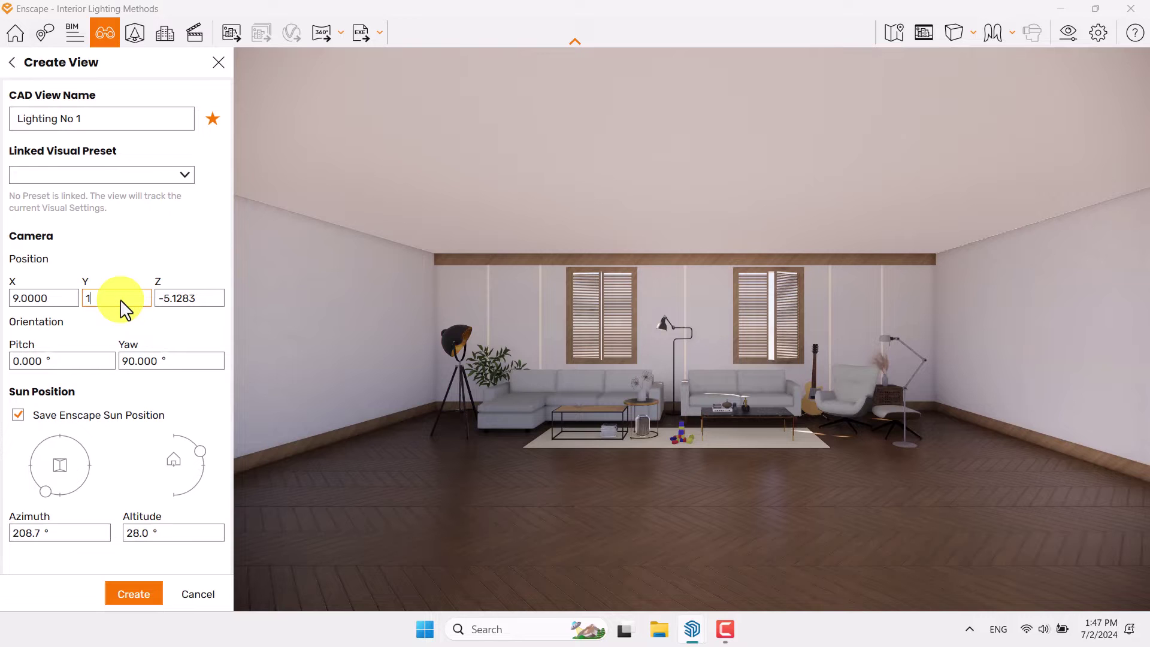
{"action": "type", "text": "1.4"}
{"action": "key", "text": "Return"}
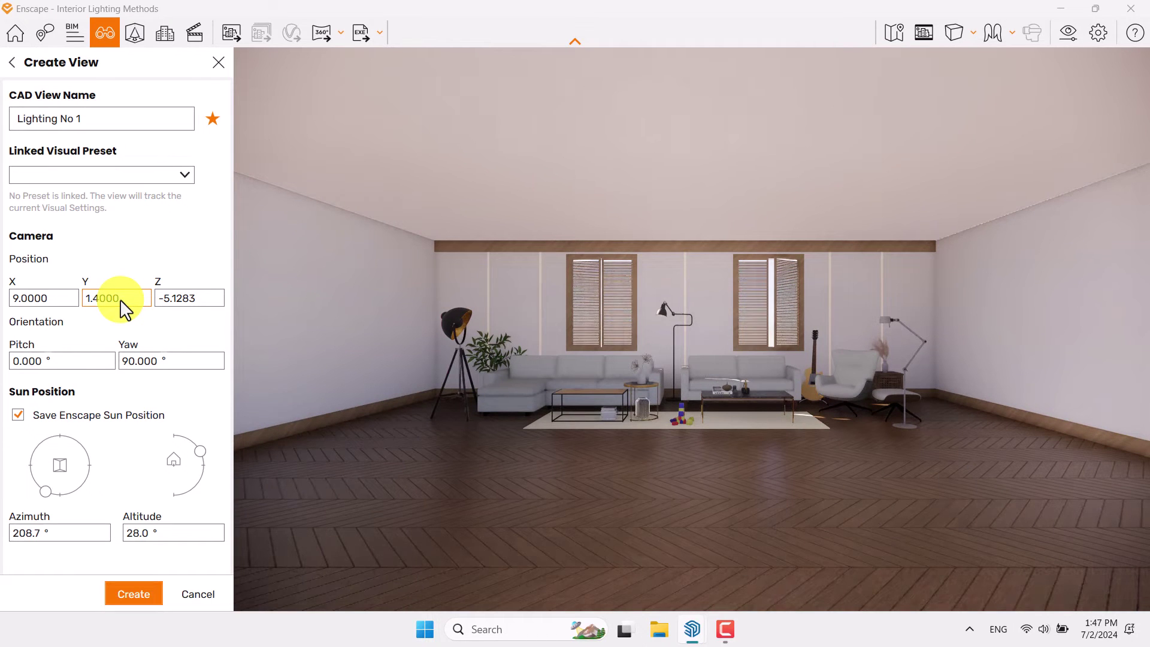
{"action": "key", "text": "Tab"}
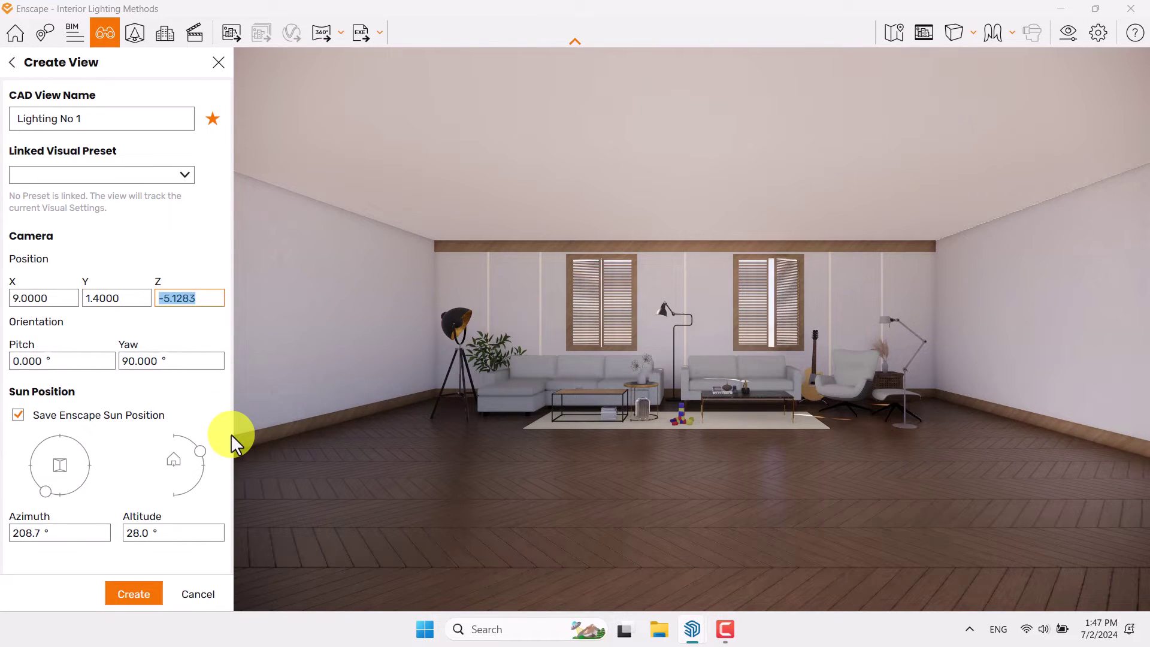
{"action": "type", "text": "-5"}
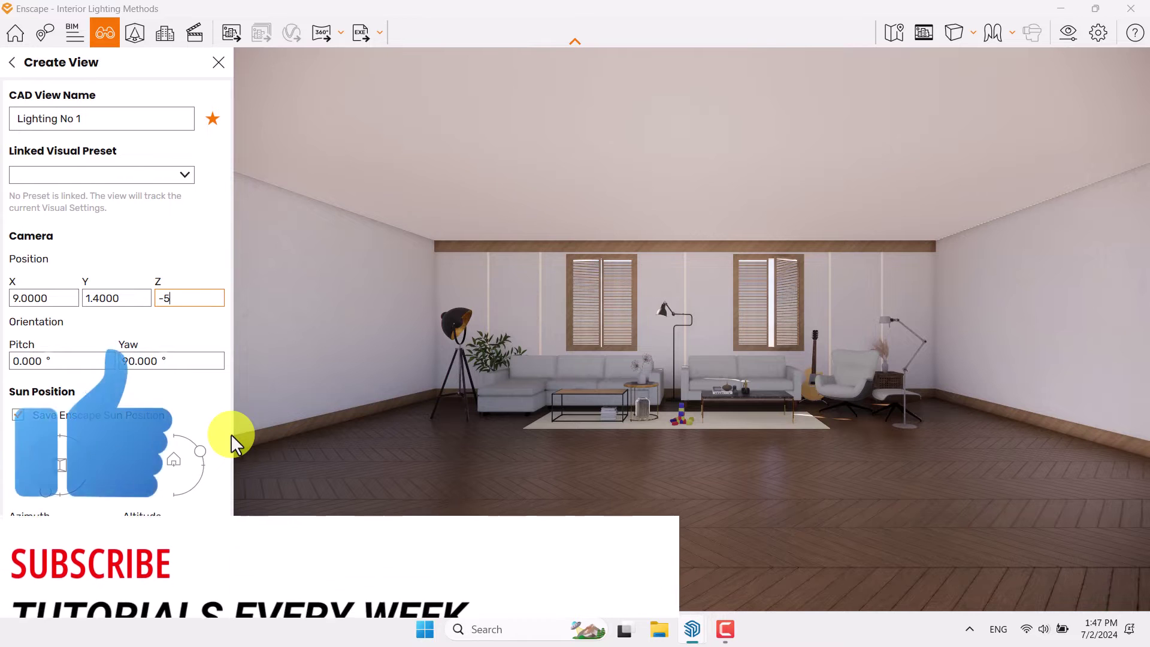
{"action": "type", "text": ".1"}
{"action": "key", "text": "Return"}
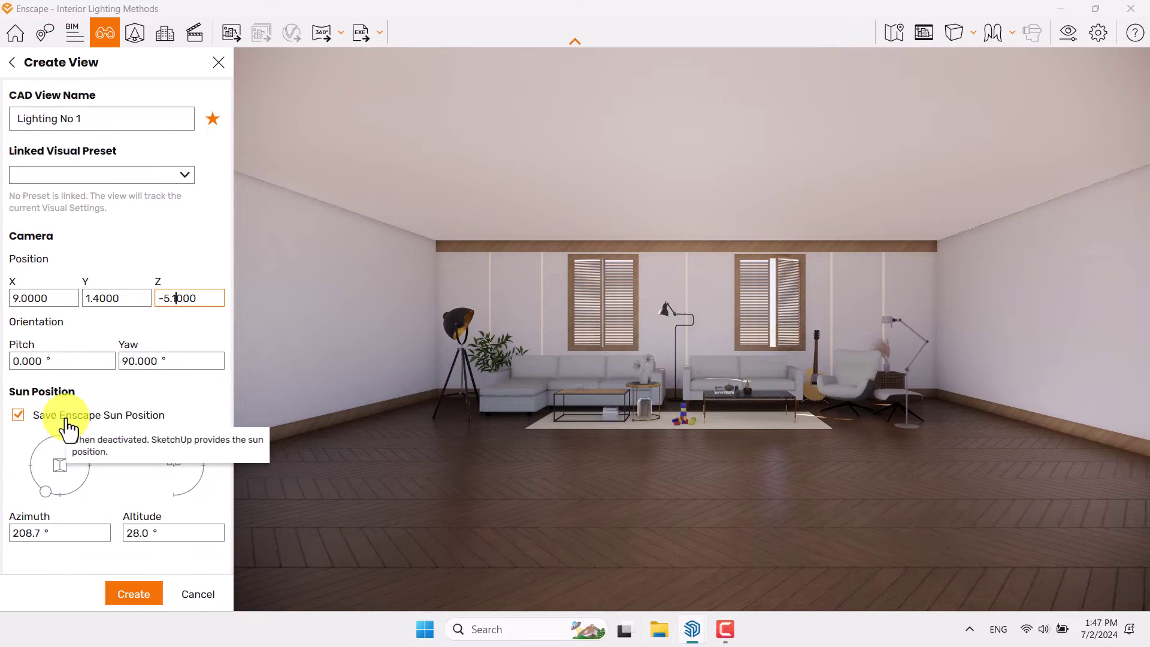
{"action": "left_click", "coordinate": [67, 422]}
{"action": "left_click", "coordinate": [67, 421]}
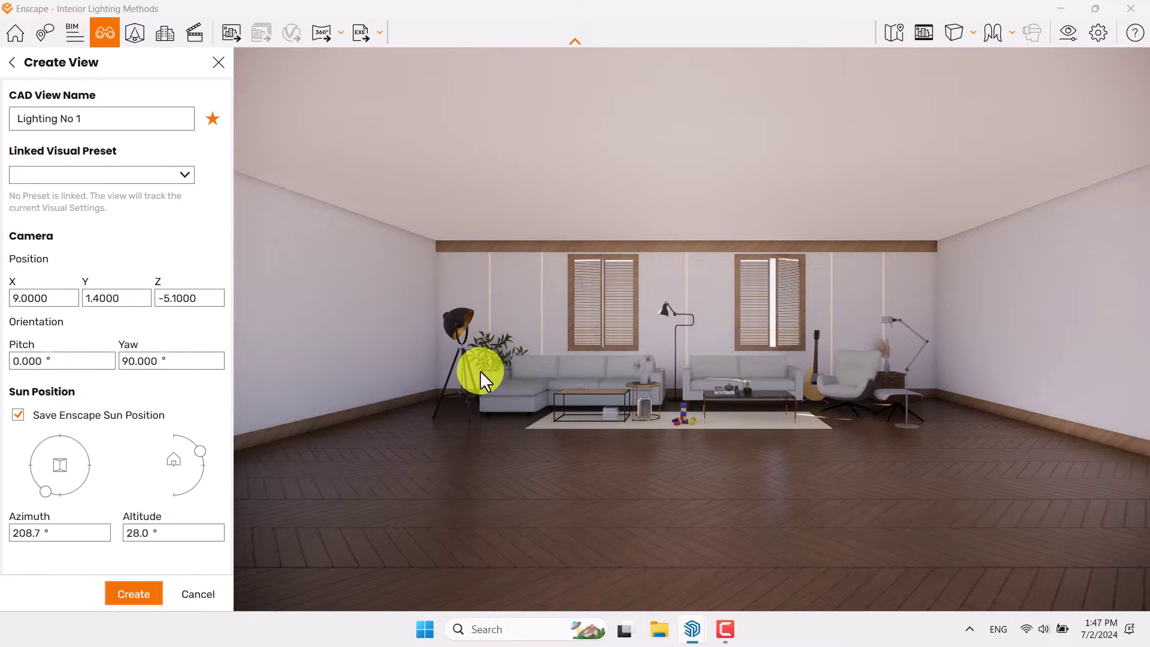
- Drag the sun dials down below the horizon toward night
{"action": "mouse_move", "coordinate": [675, 315]}
{"action": "left_mouse_down", "text": "shift"}
{"action": "mouse_move", "coordinate": [649, 329]}
{"action": "mouse_move", "coordinate": [674, 316]}
{"action": "left_mouse_up", "text": "shift"}
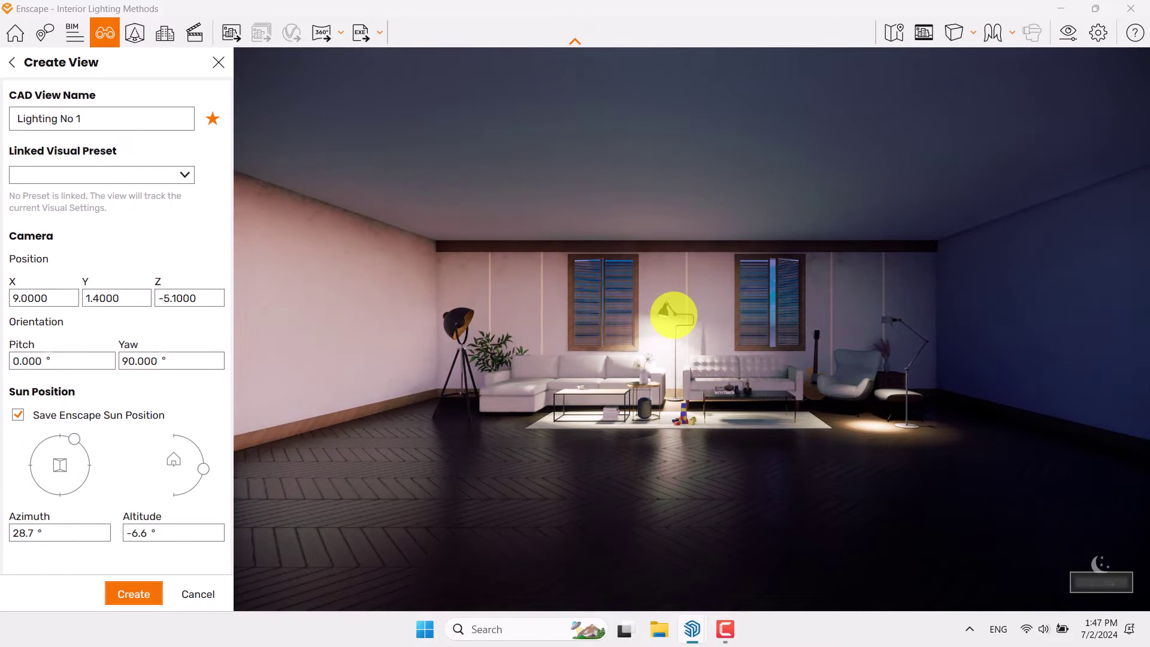
{"action": "left_click_drag", "start_coordinate": [674, 315], "coordinate": [673, 315], "text": "shift"}
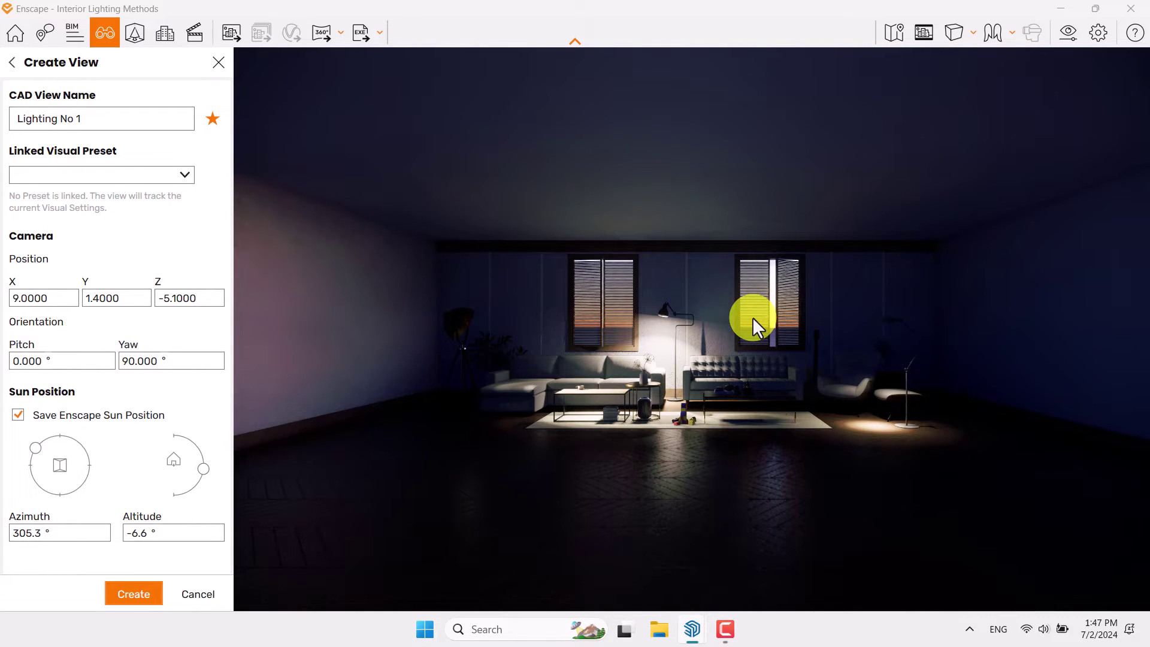
{"action": "left_click_drag", "start_coordinate": [753, 317], "coordinate": [752, 317], "text": "shift"}
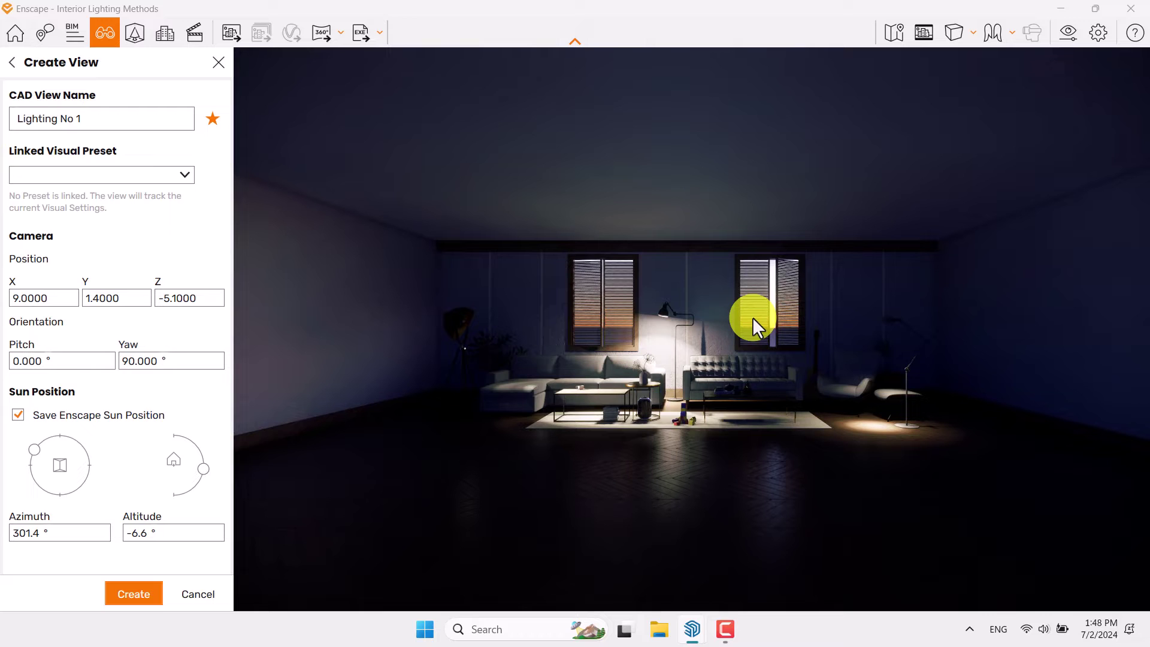
- Set sun azimuth 300° and altitude -6.6°, then create the Lighting No 1 view
{"action": "left_click", "coordinate": [29, 531]}
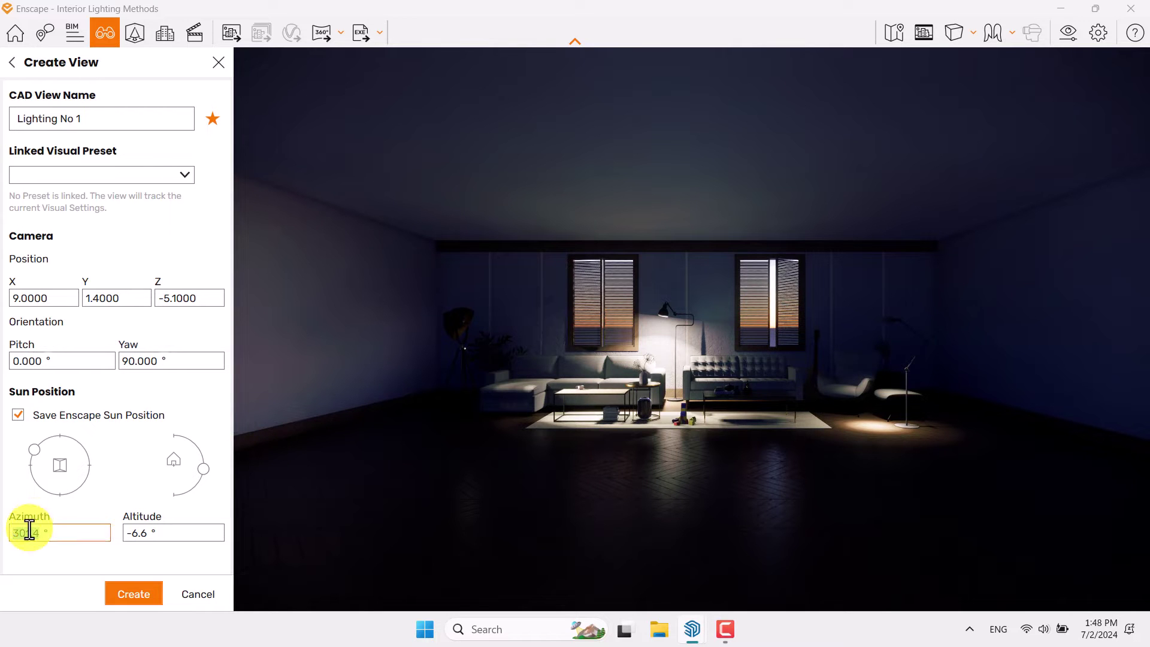
{"action": "type", "text": "300"}
{"action": "left_click", "coordinate": [156, 531]}
{"action": "type", "text": "-6"}
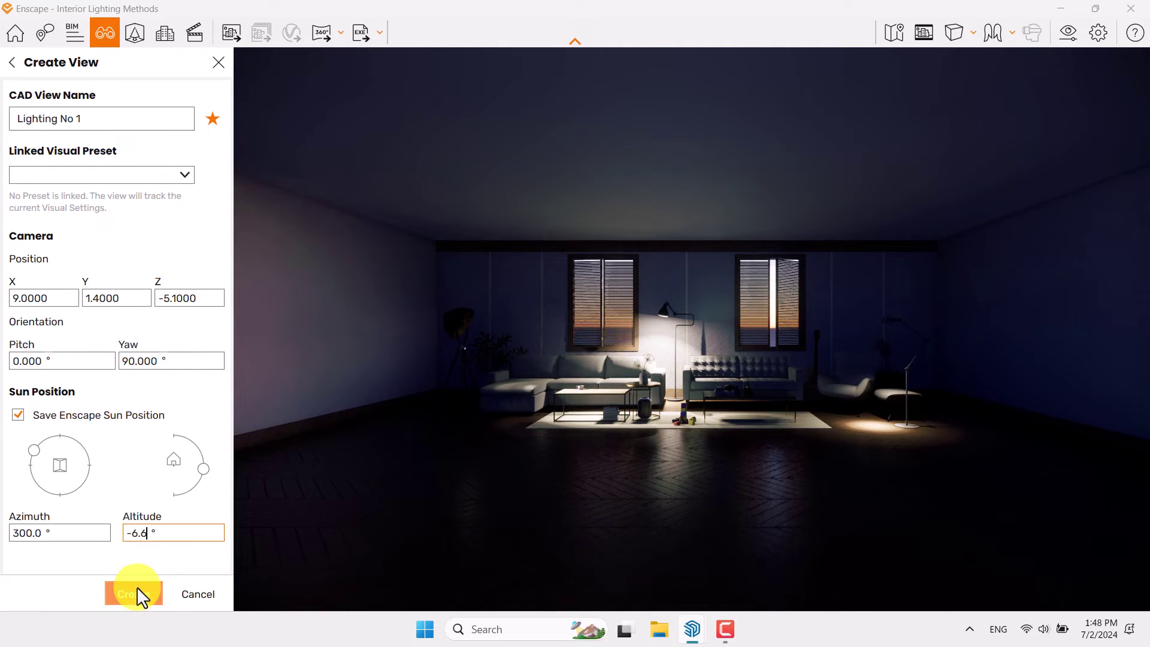
{"action": "left_click", "coordinate": [137, 589]}
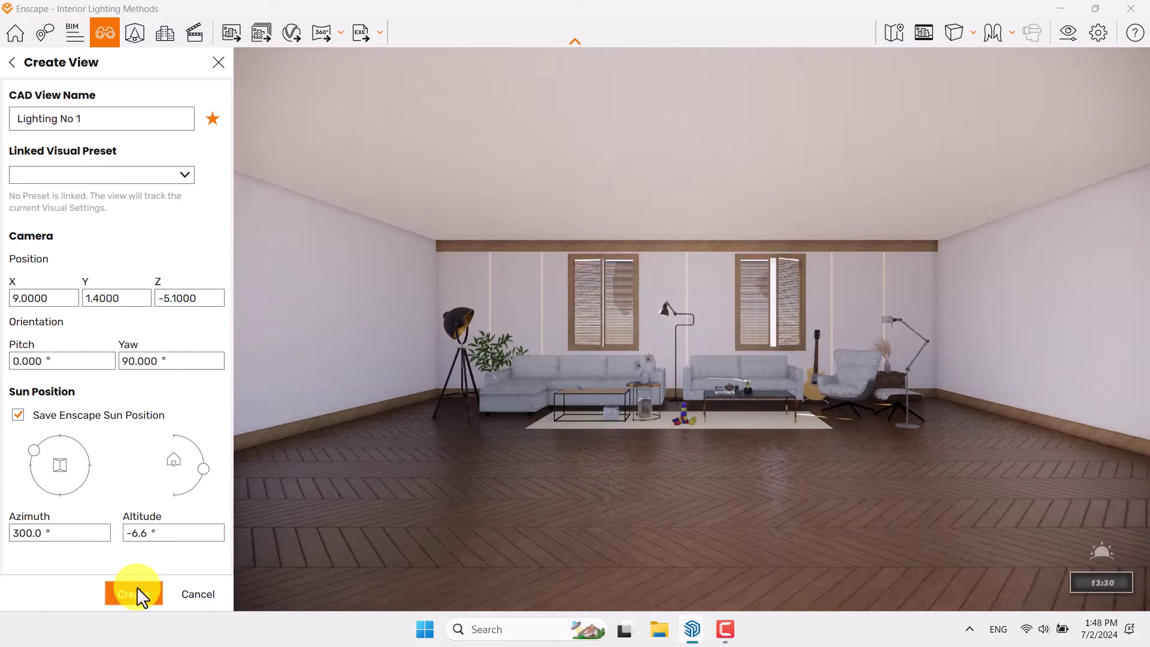
- Apply the Lighting No 1 view, then tile Enscape on the right half and SketchUp on the left
{"action": "left_click", "coordinate": [66, 239]}
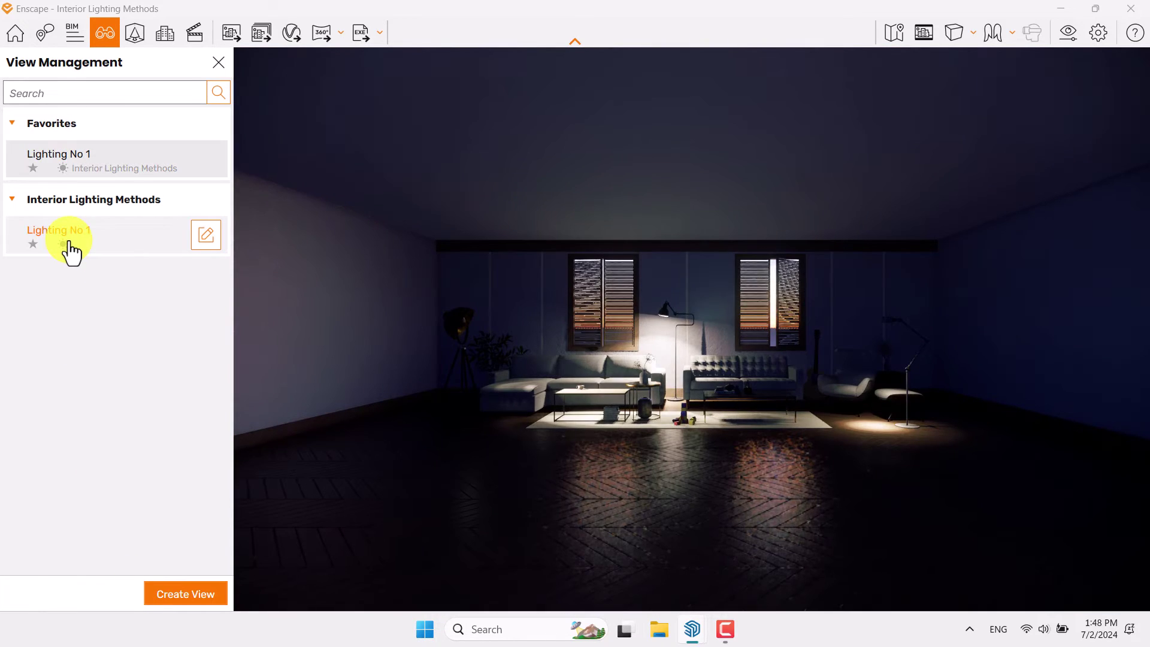
{"action": "left_click", "coordinate": [218, 62]}
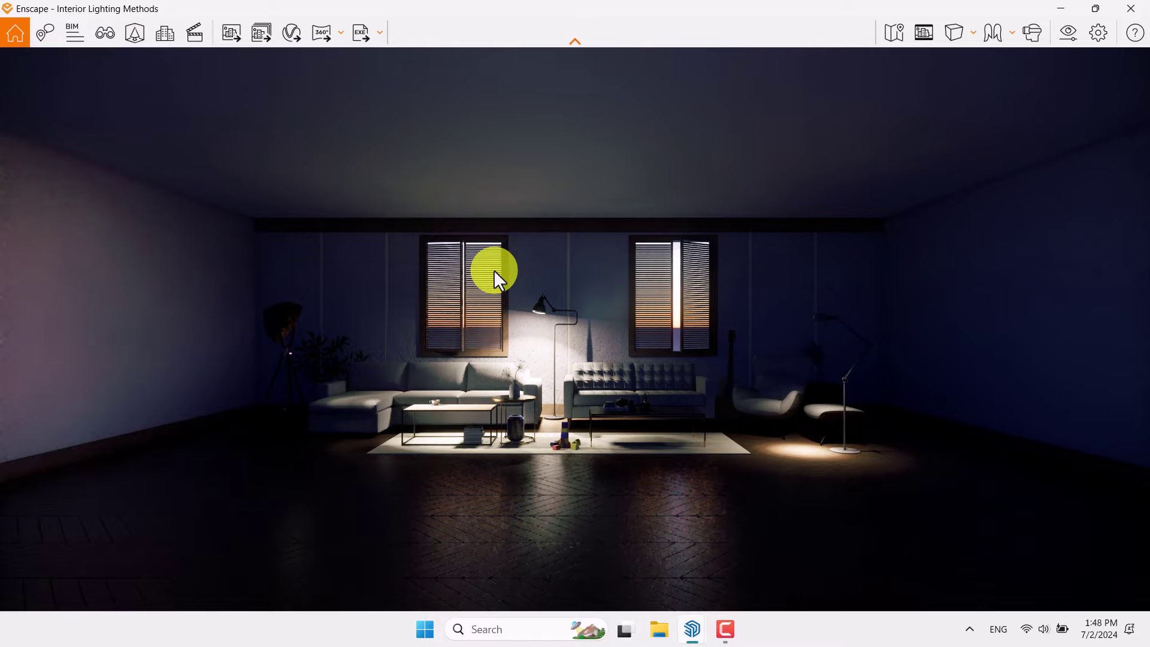
{"action": "left_click_drag", "start_coordinate": [649, 9], "coordinate": [1147, 3]}
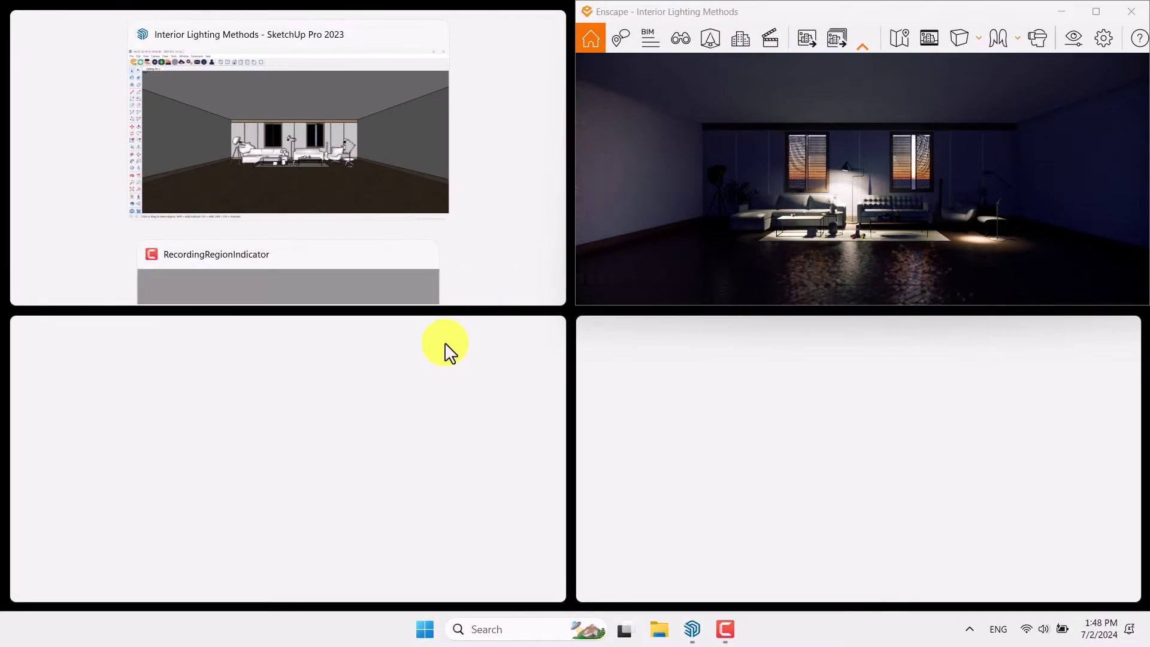
{"action": "left_click", "coordinate": [328, 144]}
{"action": "double_click", "coordinate": [352, 20]}
{"action": "mouse_move", "coordinate": [893, 13]}
{"action": "left_mouse_down"}
{"action": "mouse_move", "coordinate": [1131, 188]}
{"action": "mouse_move", "coordinate": [1147, 227]}
{"action": "left_mouse_up"}
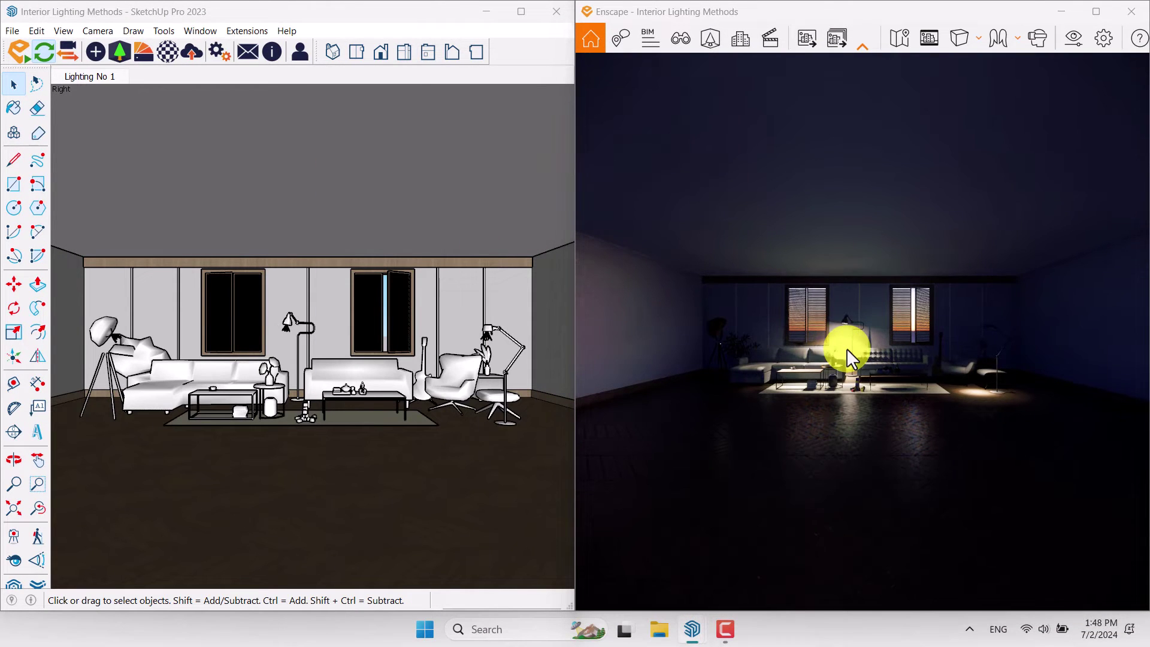
- Set Light Creamy to Self-illuminated in the Enscape Material Editor, then bring up Visual Settings
{"action": "left_click", "coordinate": [167, 52]}
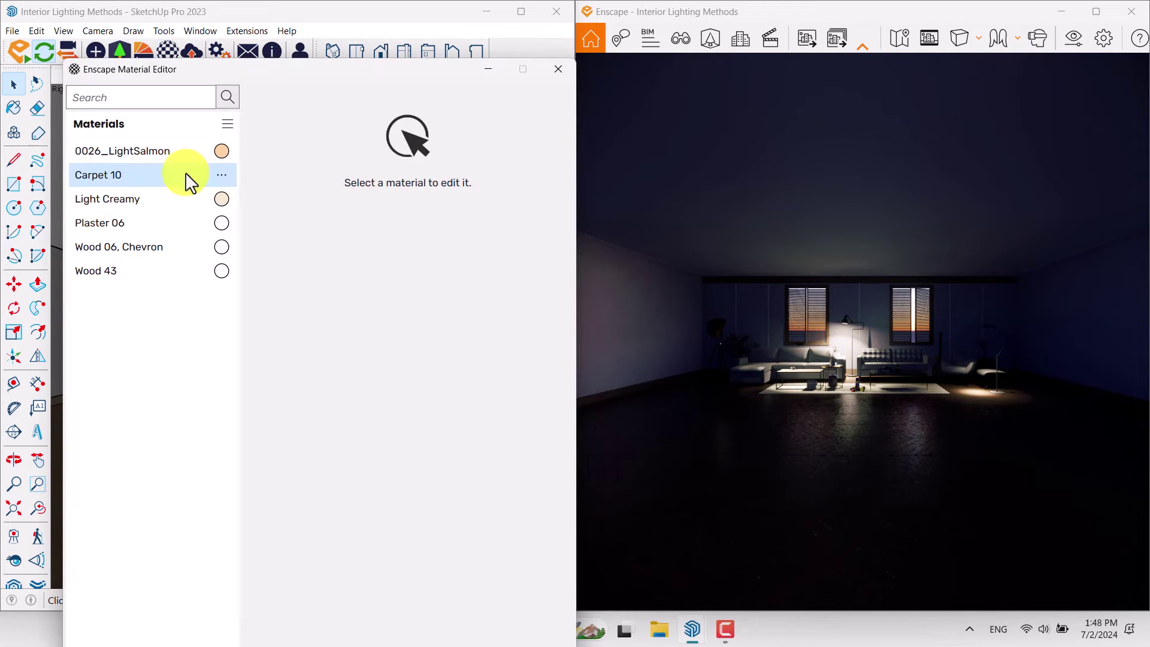
{"action": "left_click", "coordinate": [116, 199]}
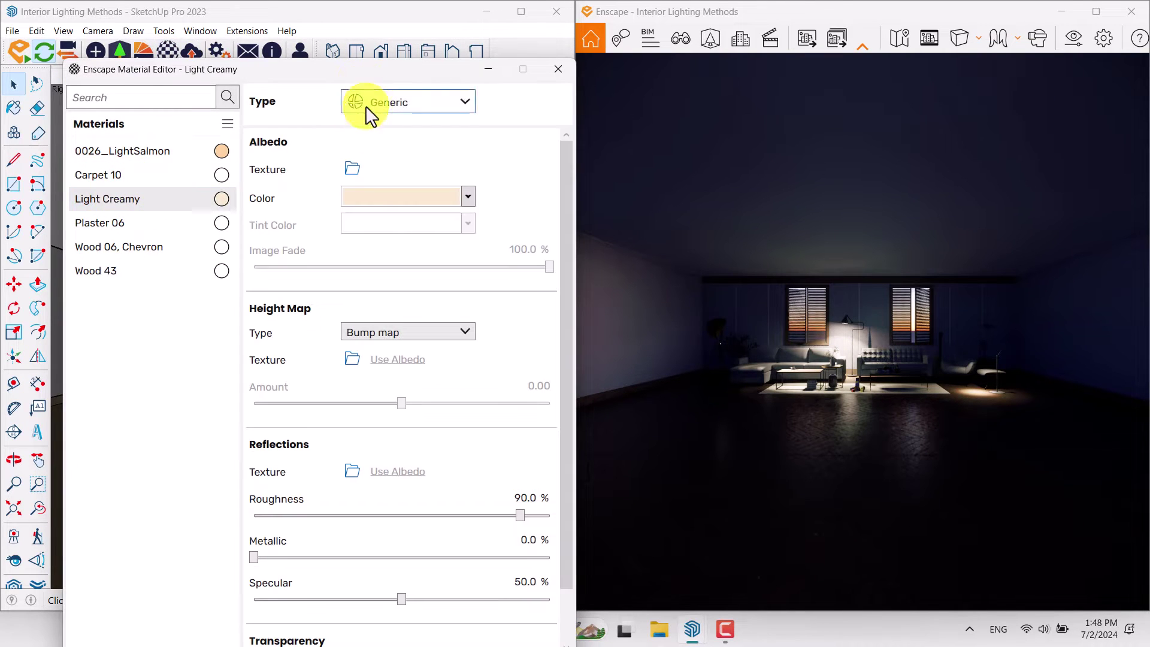
{"action": "left_click", "coordinate": [433, 114]}
{"action": "left_click", "coordinate": [413, 245]}
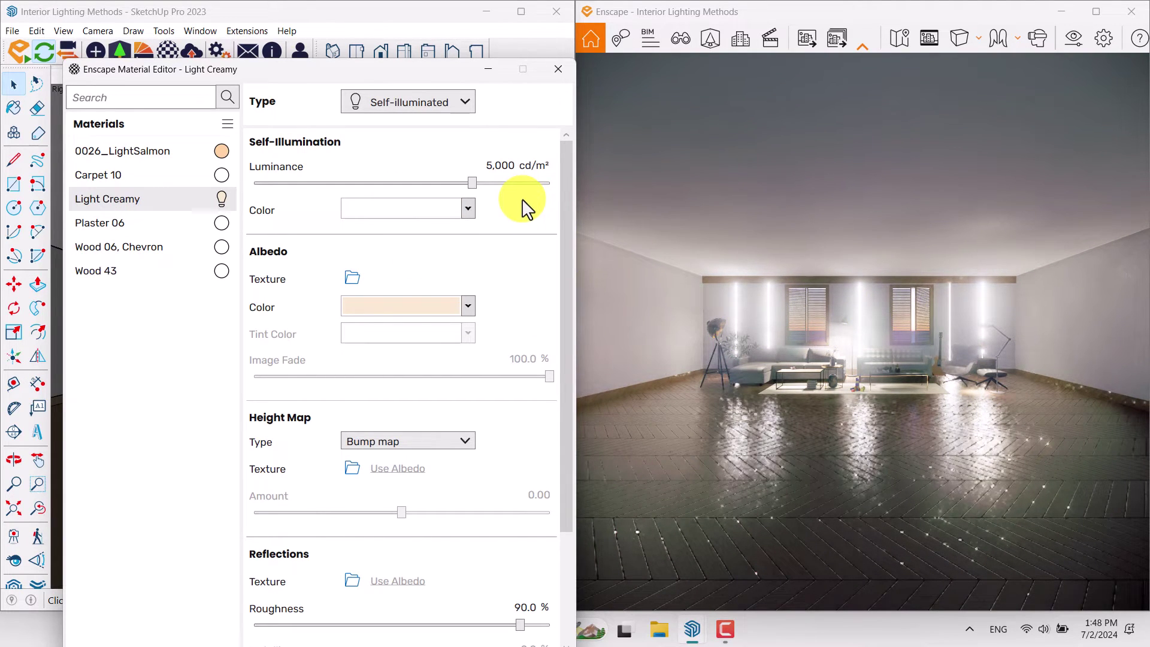
{"action": "left_click", "coordinate": [1070, 39]}
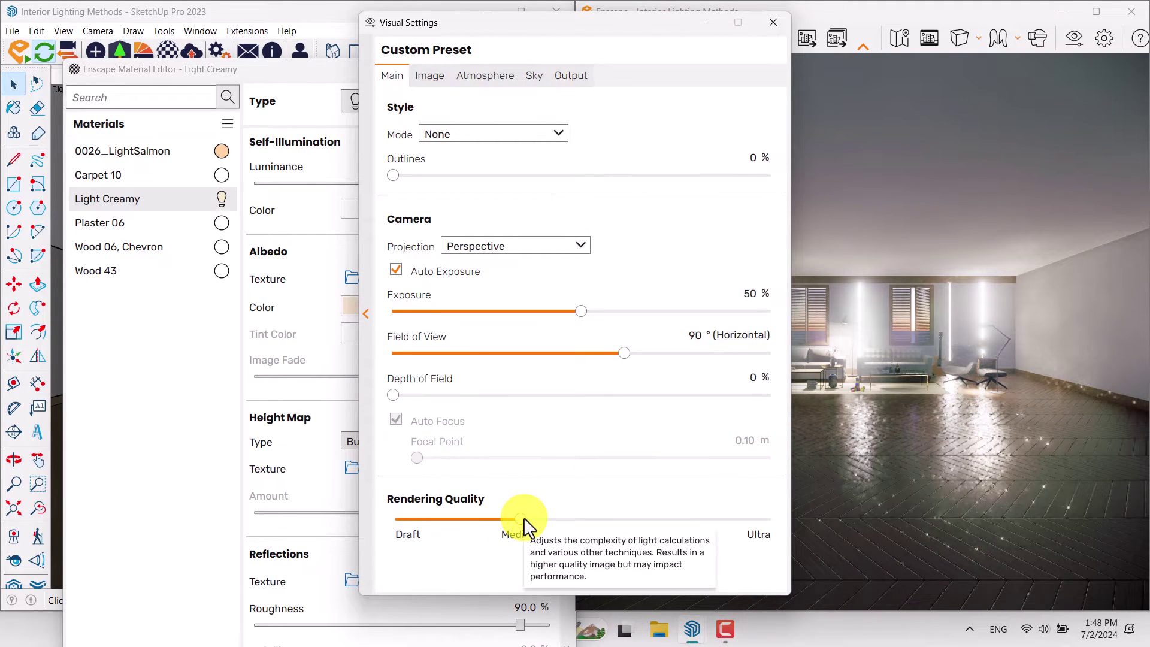
- Drag Rendering Quality up to High and close Visual Settings
{"action": "left_click_drag", "start_coordinate": [523, 518], "coordinate": [635, 520]}
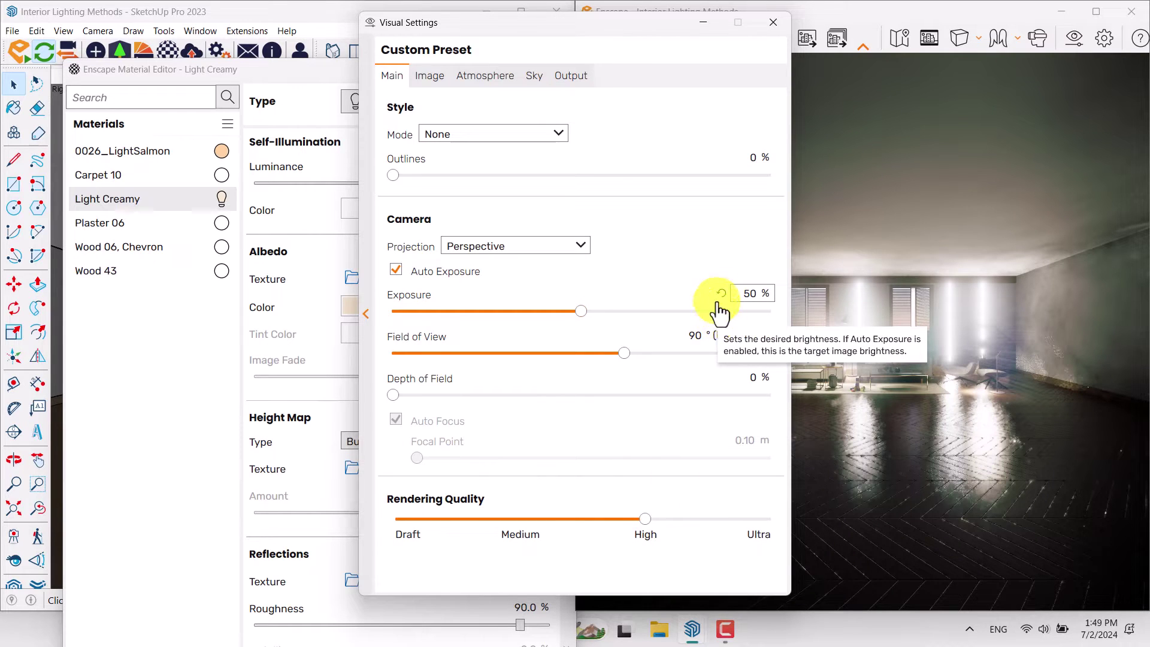
{"action": "left_click", "coordinate": [774, 24]}
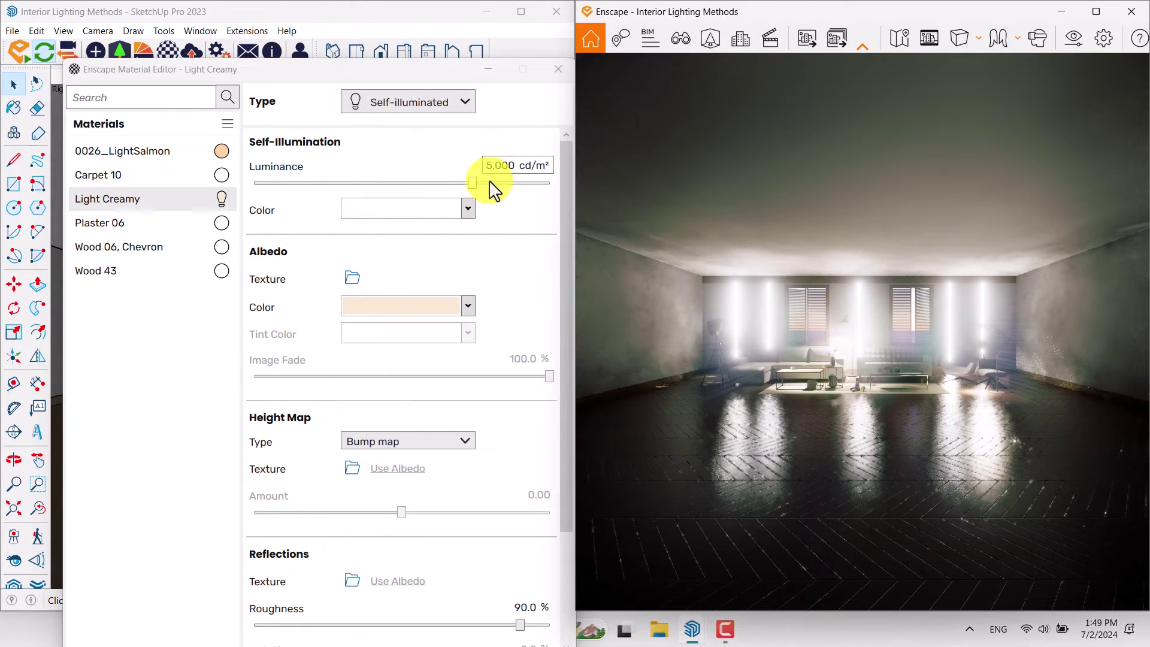
- Drag Light Creamy's luminance down to around 400 cd/m²
{"action": "left_click_drag", "start_coordinate": [472, 182], "coordinate": [400, 183]}
{"action": "left_click_drag", "start_coordinate": [401, 186], "coordinate": [415, 185]}
{"action": "left_click", "coordinate": [503, 166]}
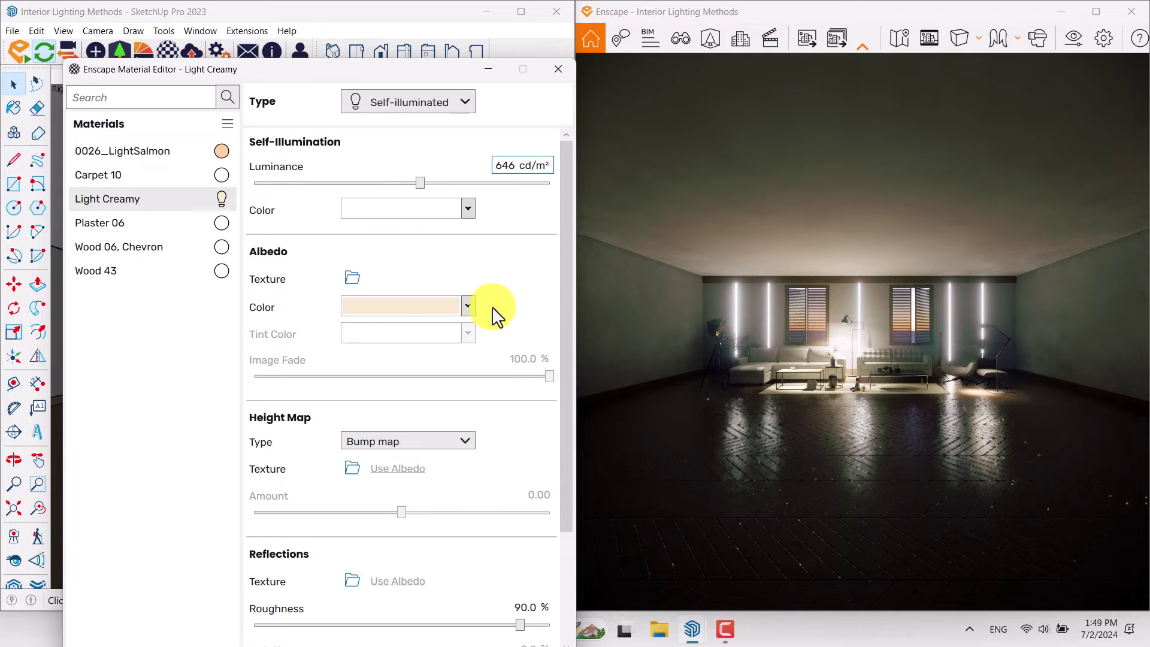
- Make Light Creamy's albedo colour pure white
{"action": "left_click", "coordinate": [471, 305]}
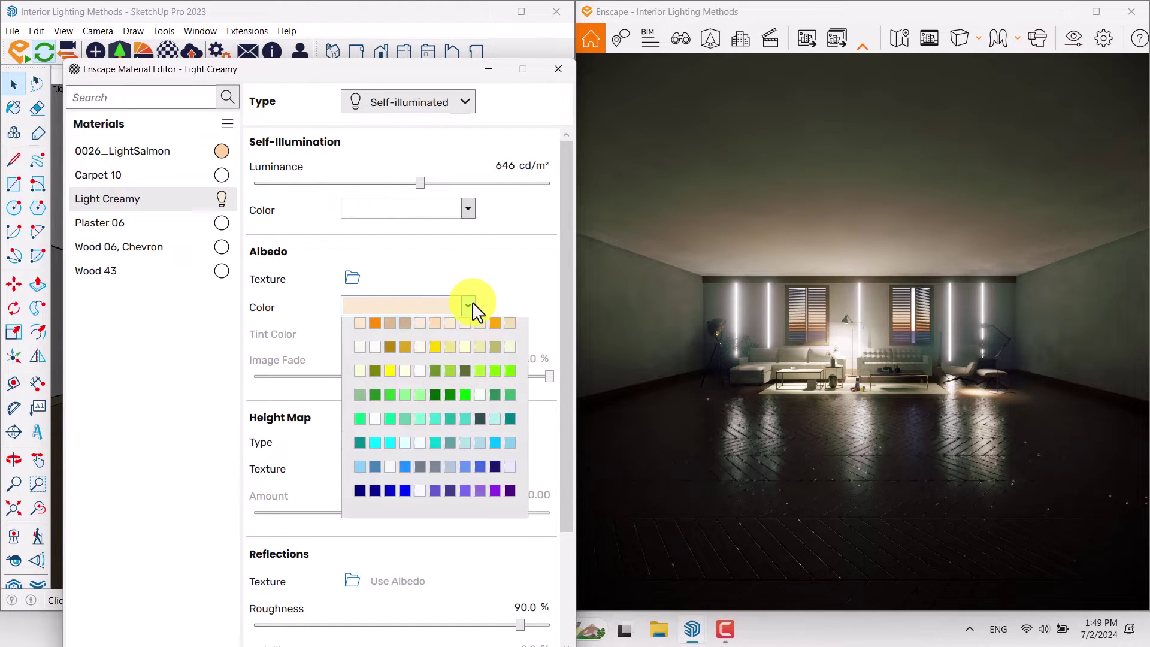
{"action": "left_click", "coordinate": [436, 331]}
{"action": "left_click", "coordinate": [369, 334]}
{"action": "left_click", "coordinate": [427, 331]}
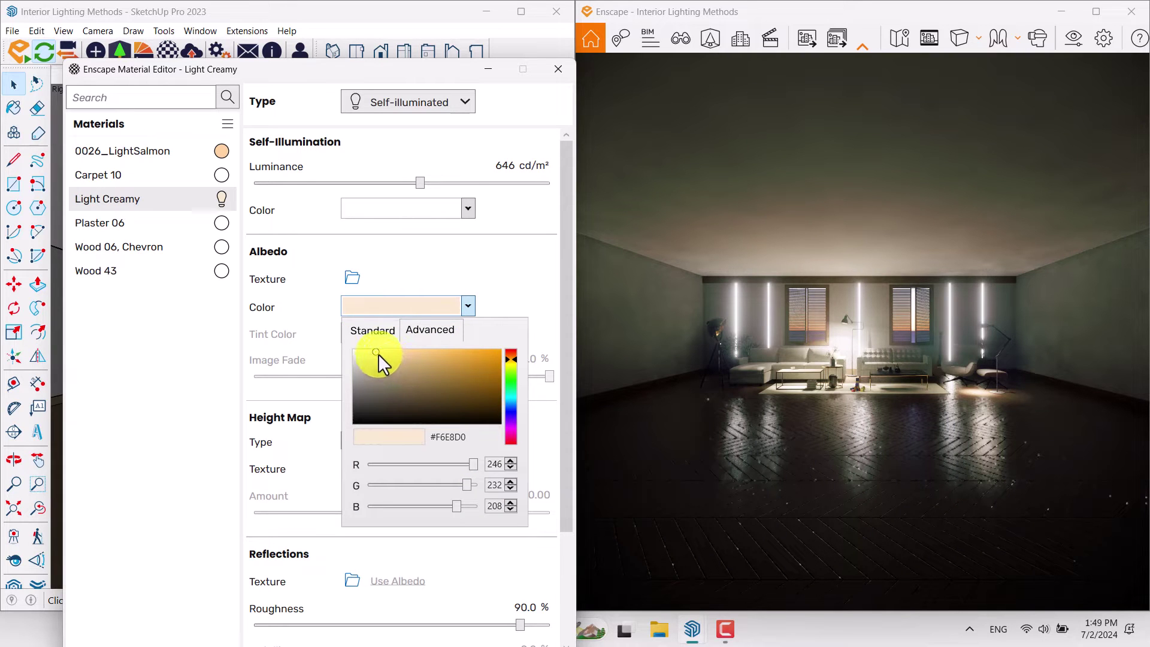
{"action": "left_click_drag", "start_coordinate": [378, 353], "coordinate": [349, 340]}
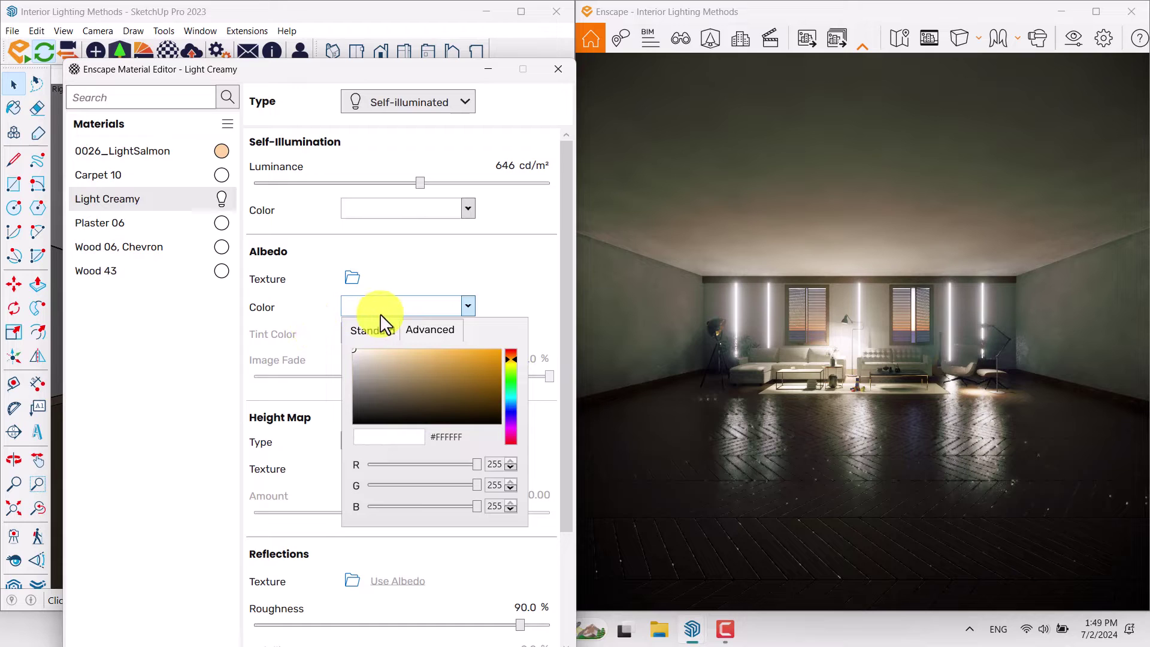
{"action": "left_click", "coordinate": [501, 296]}
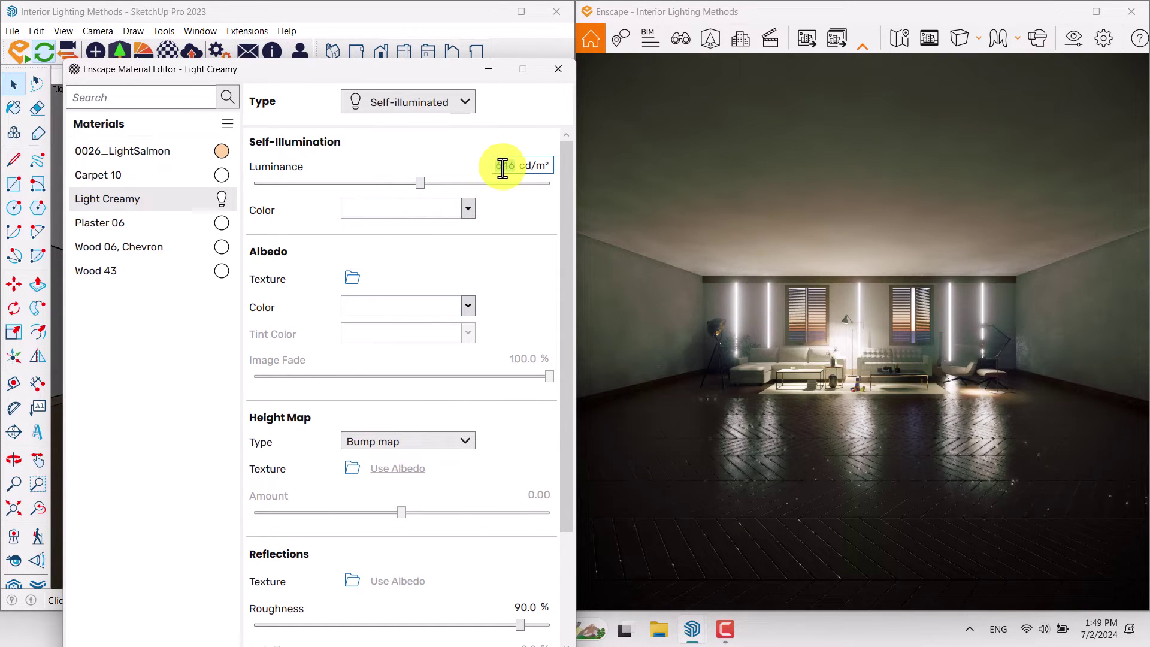
- Apply the 400 cd/m² luminance and close the material editor
{"action": "key", "text": "Return"}
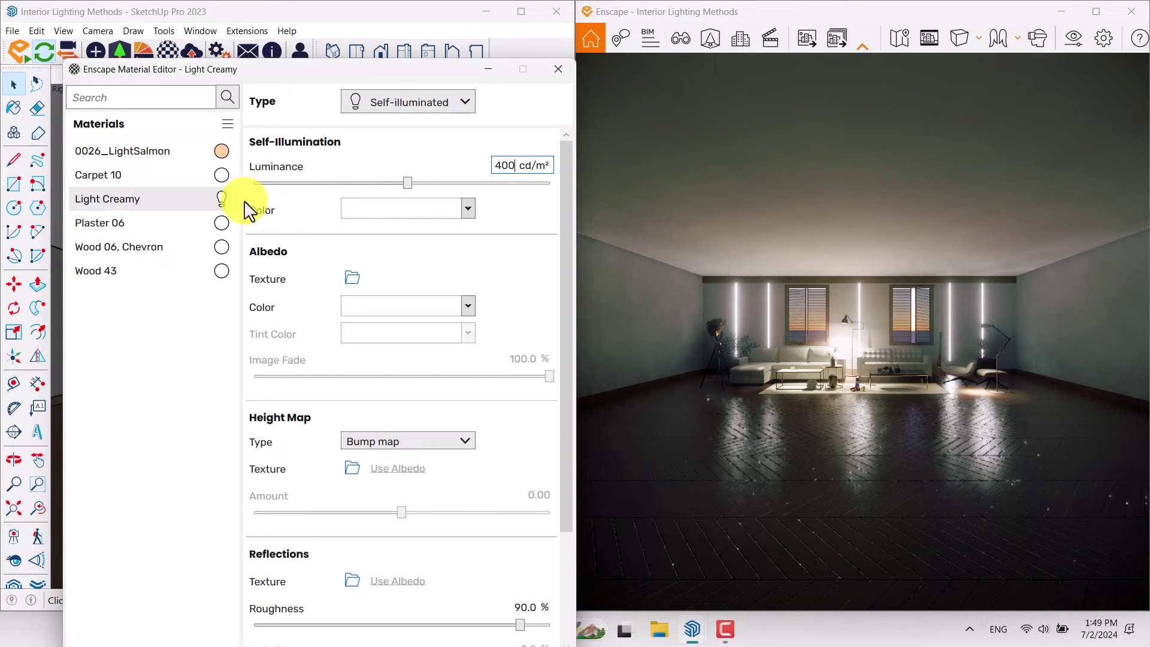
{"action": "left_click", "coordinate": [128, 153]}
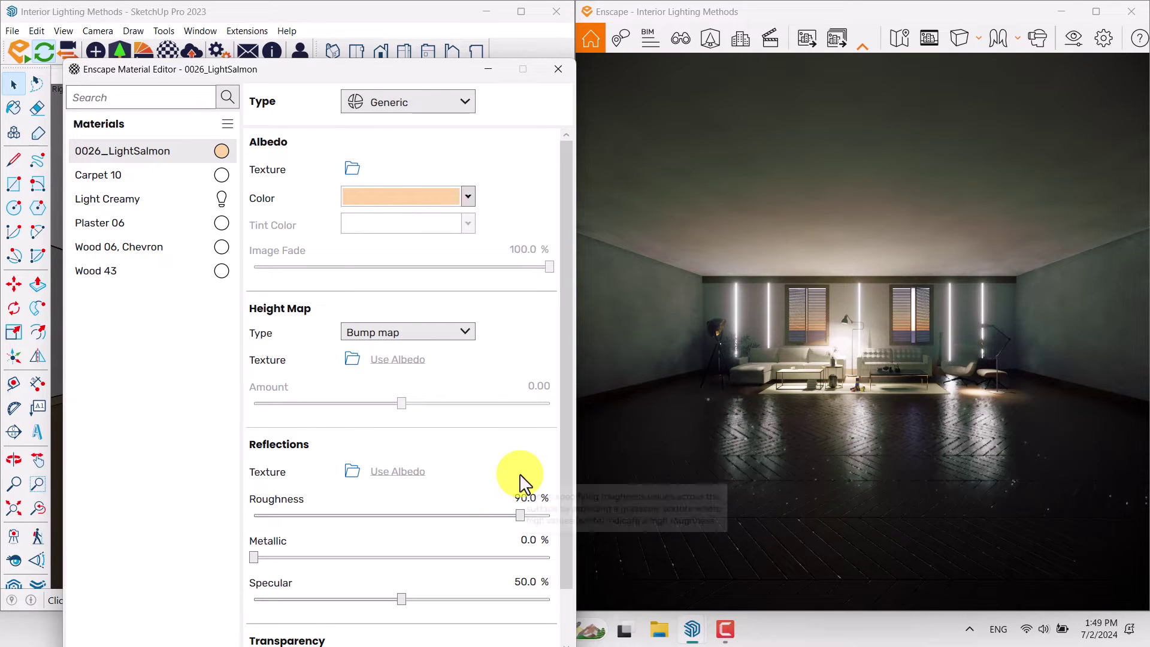
{"action": "left_click", "coordinate": [556, 68]}
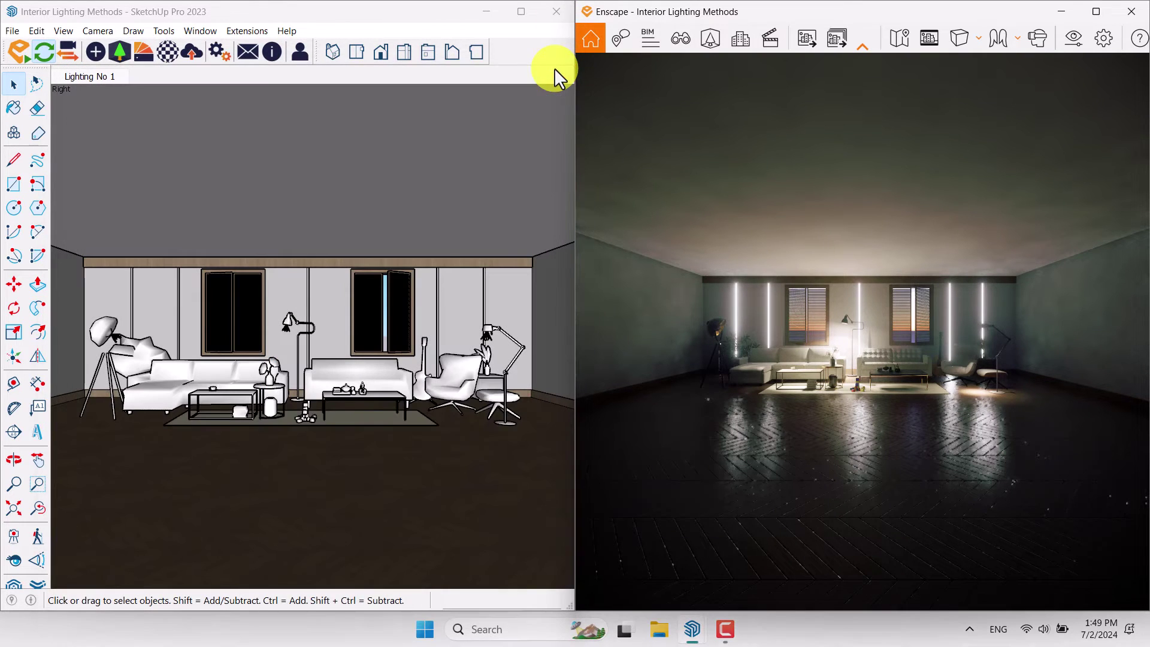
- Maximize Enscape, show the safe frame, and edit the Lighting No 1 view
{"action": "left_click", "coordinate": [1096, 11]}
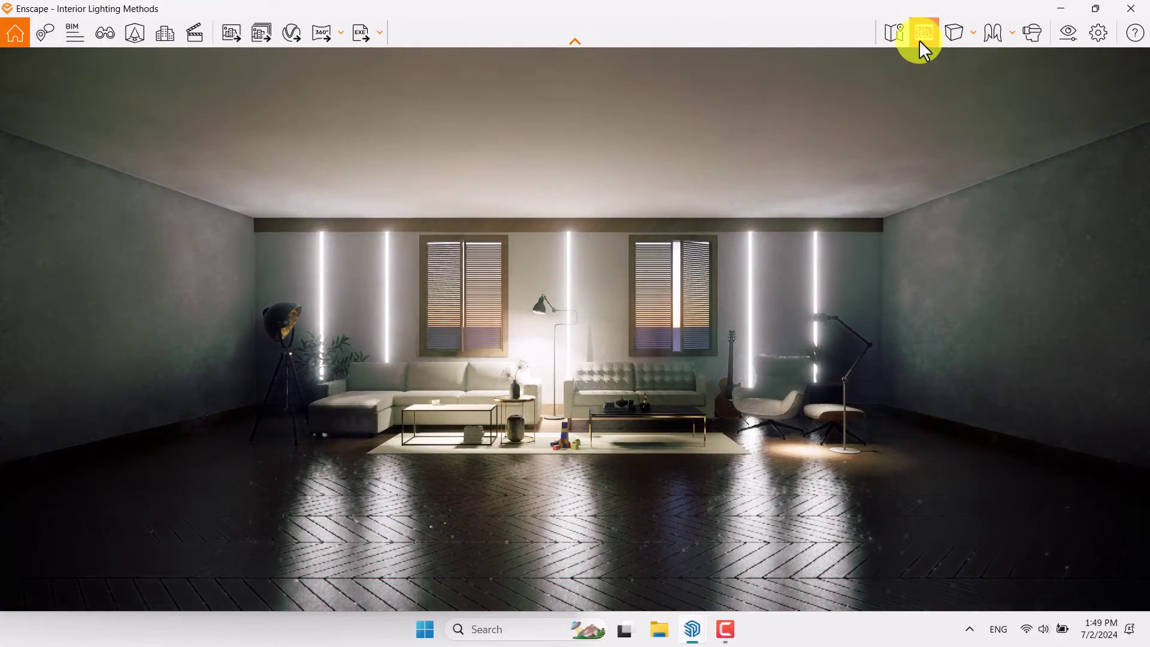
{"action": "left_click", "coordinate": [920, 41]}
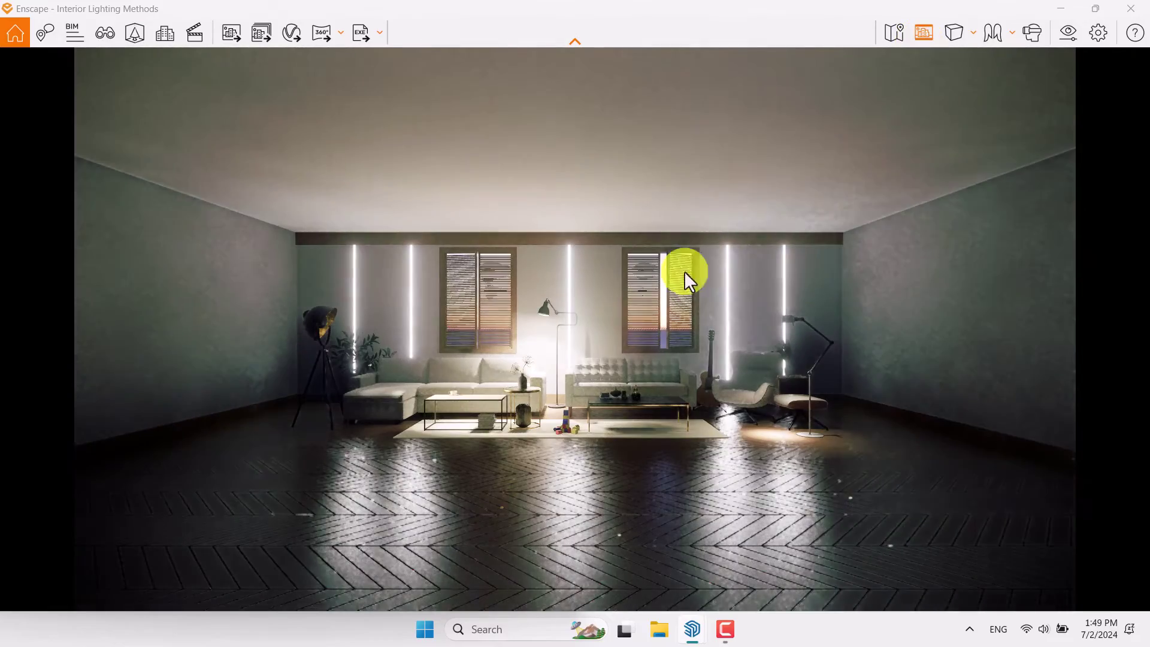
{"action": "key", "text": "v"}
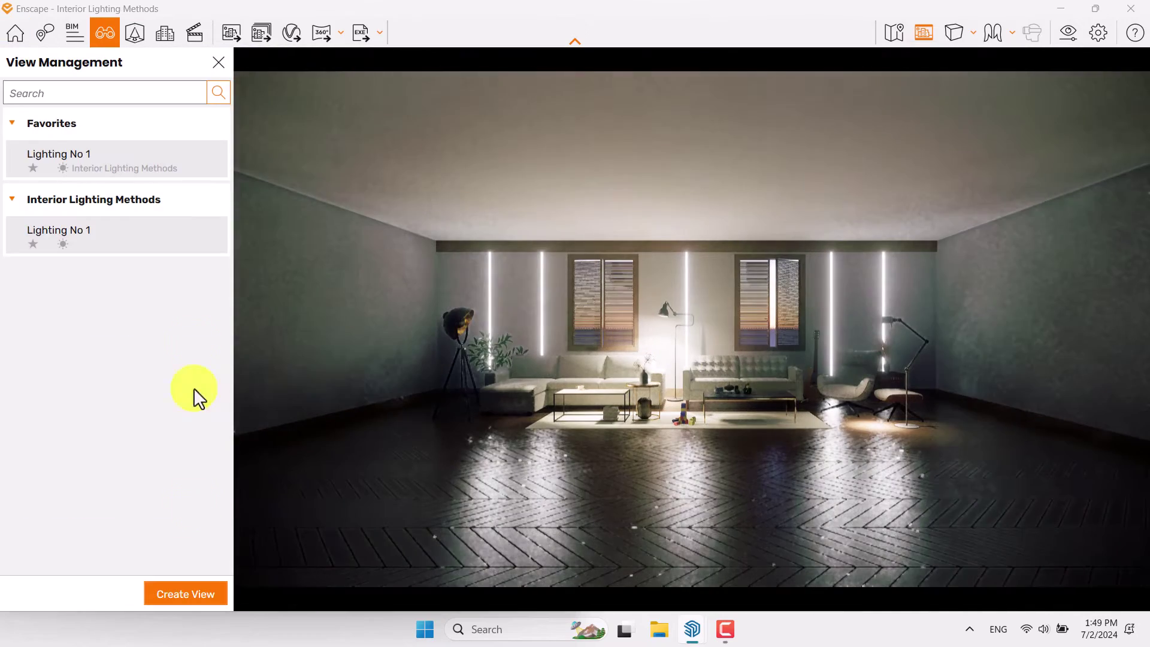
{"action": "left_click", "coordinate": [203, 238]}
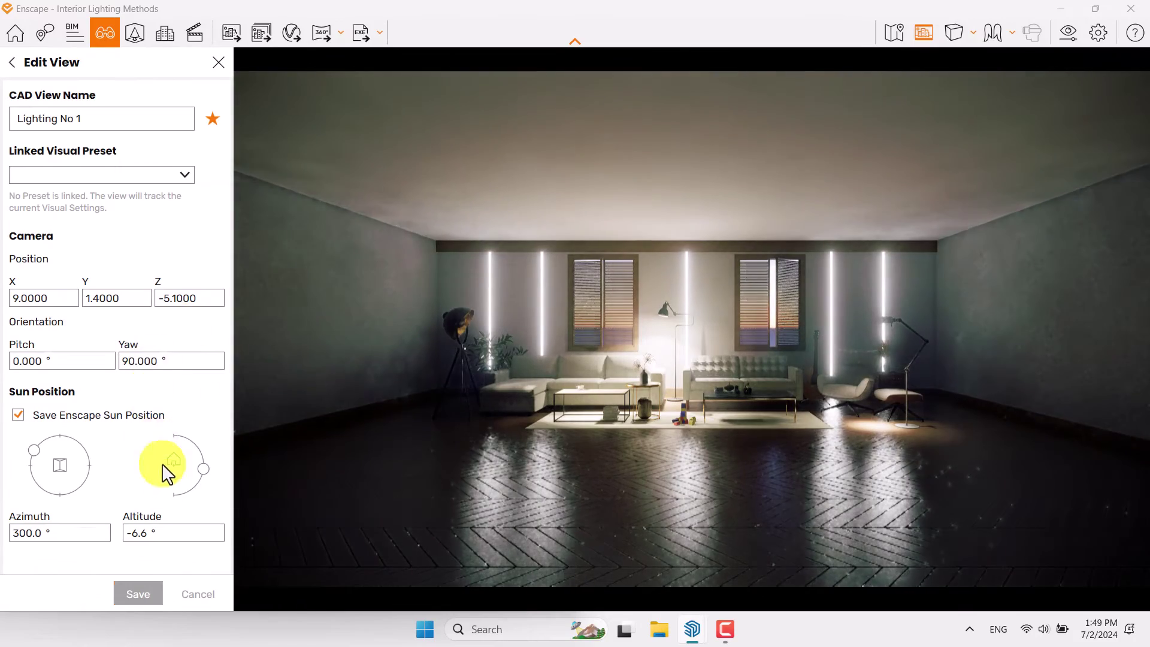
- Move the sun to azimuth 120° and altitude -6.2°, then save the view
{"action": "right_click_drag", "start_coordinate": [630, 346], "coordinate": [631, 347], "text": "shift"}
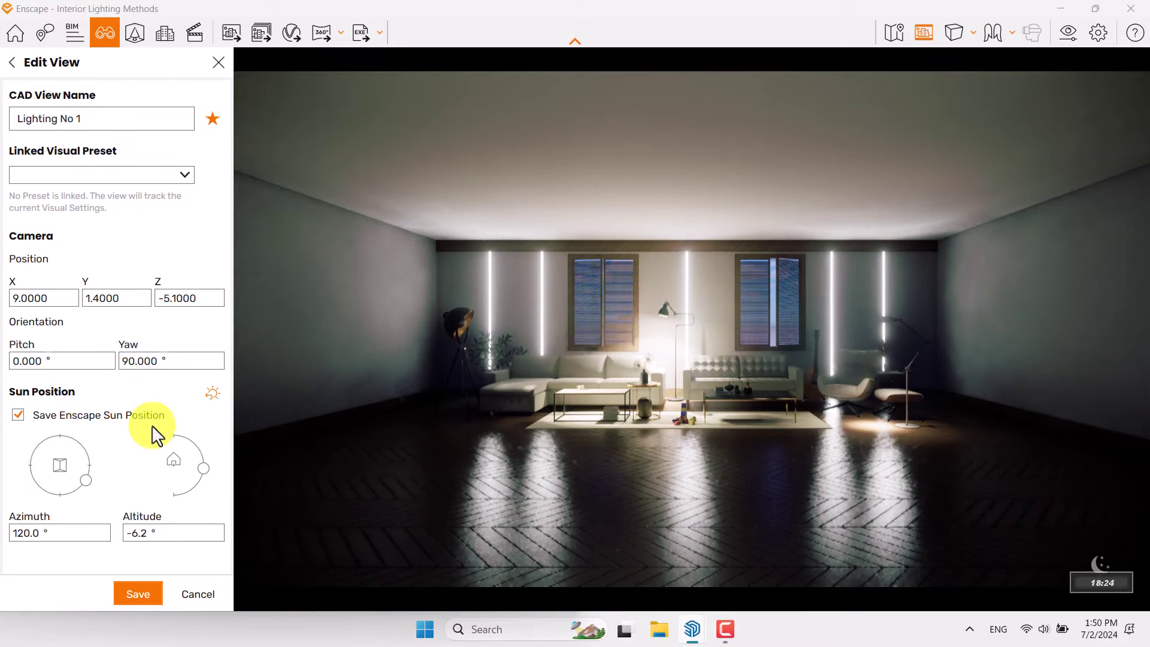
{"action": "left_click", "coordinate": [136, 532]}
{"action": "type", "text": "-6.2"}
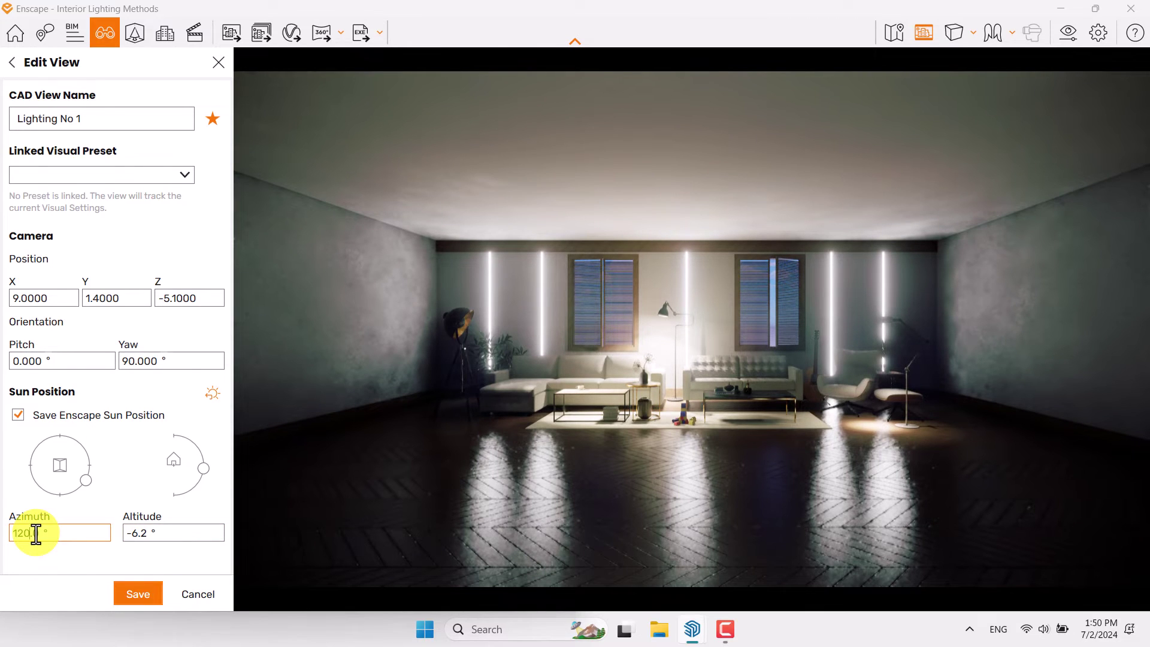
{"action": "left_click", "coordinate": [154, 594]}
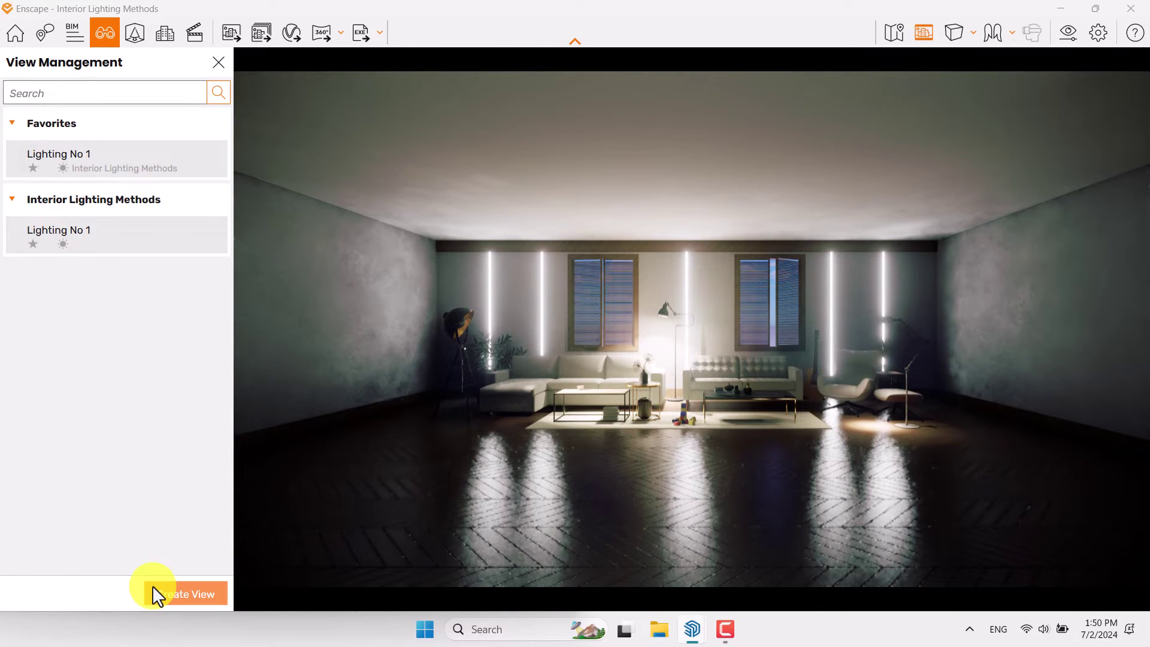
{"action": "left_click", "coordinate": [219, 62]}
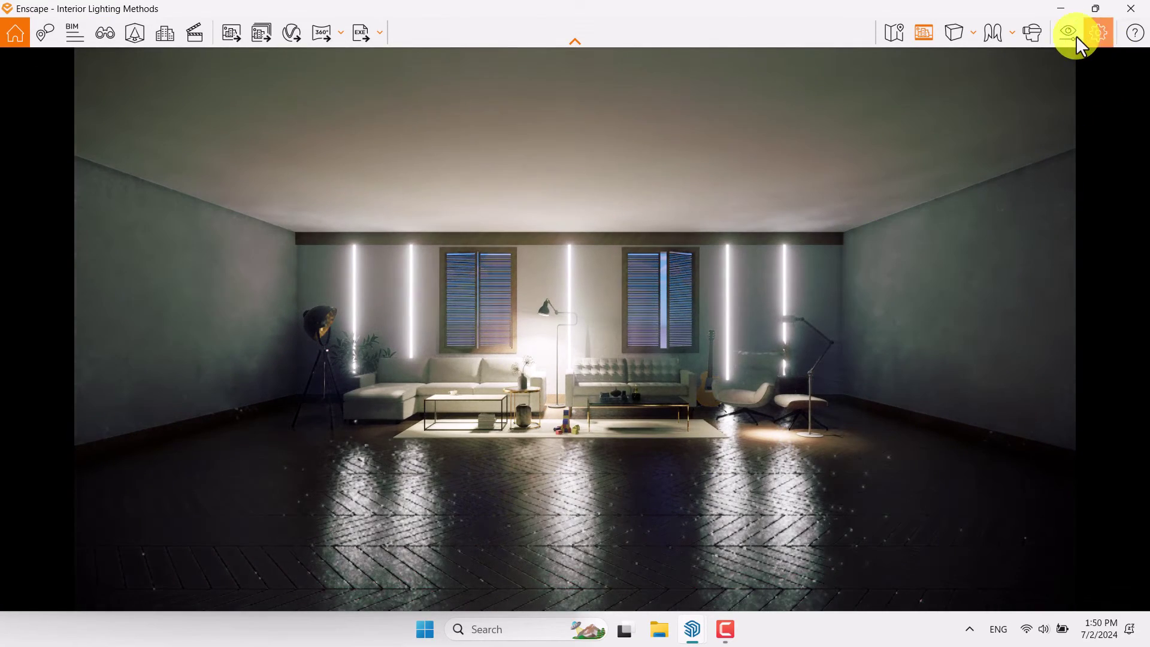
- Set Enscape's Field of View to 57° in Visual Settings to frame the sofa wall tighter
{"action": "left_click", "coordinate": [1069, 33]}
{"action": "left_click_drag", "start_coordinate": [608, 44], "coordinate": [251, 22]}
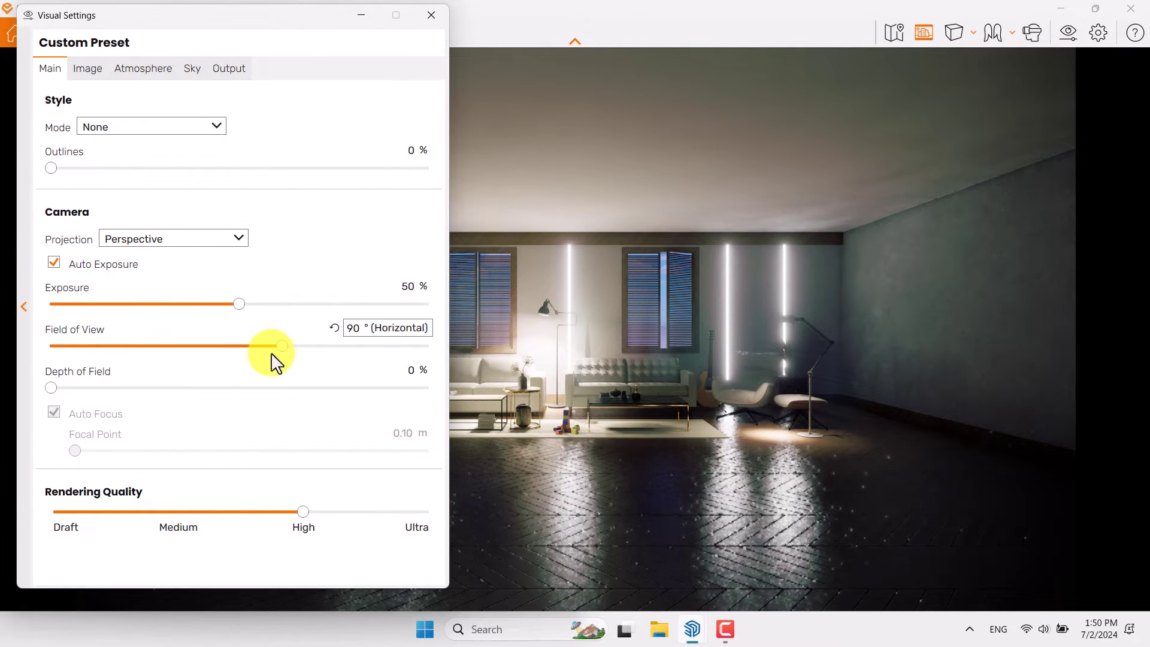
{"action": "left_click_drag", "start_coordinate": [281, 348], "coordinate": [184, 346]}
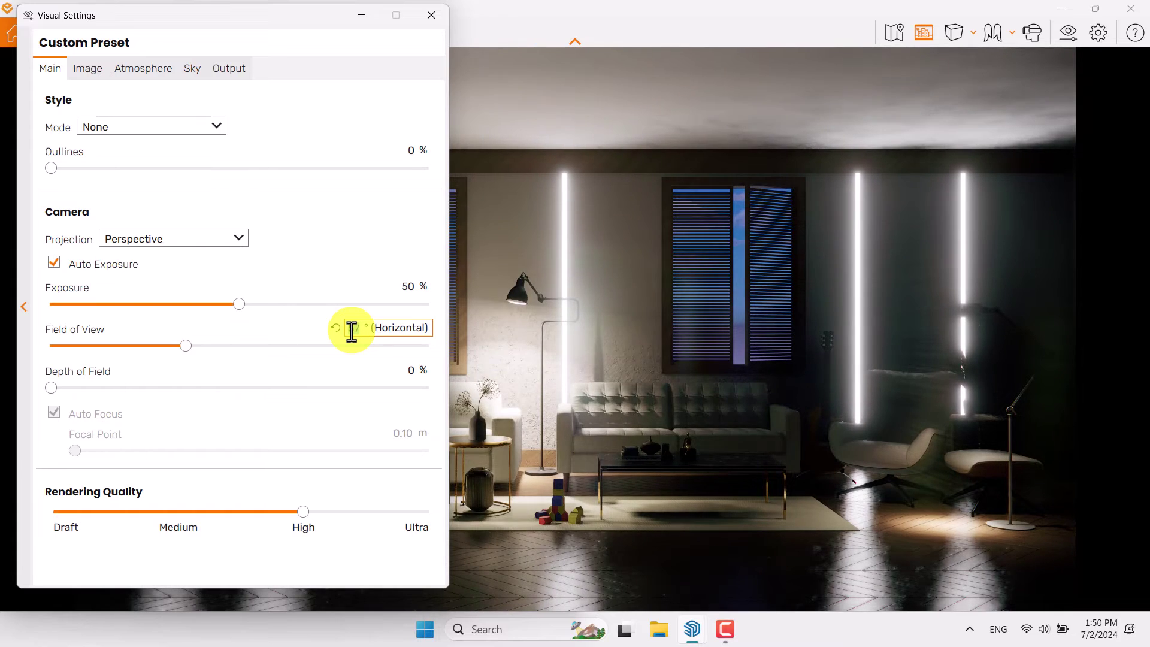
{"action": "scroll", "coordinate": [352, 331], "scroll_direction": "up", "scroll_amount": 1}
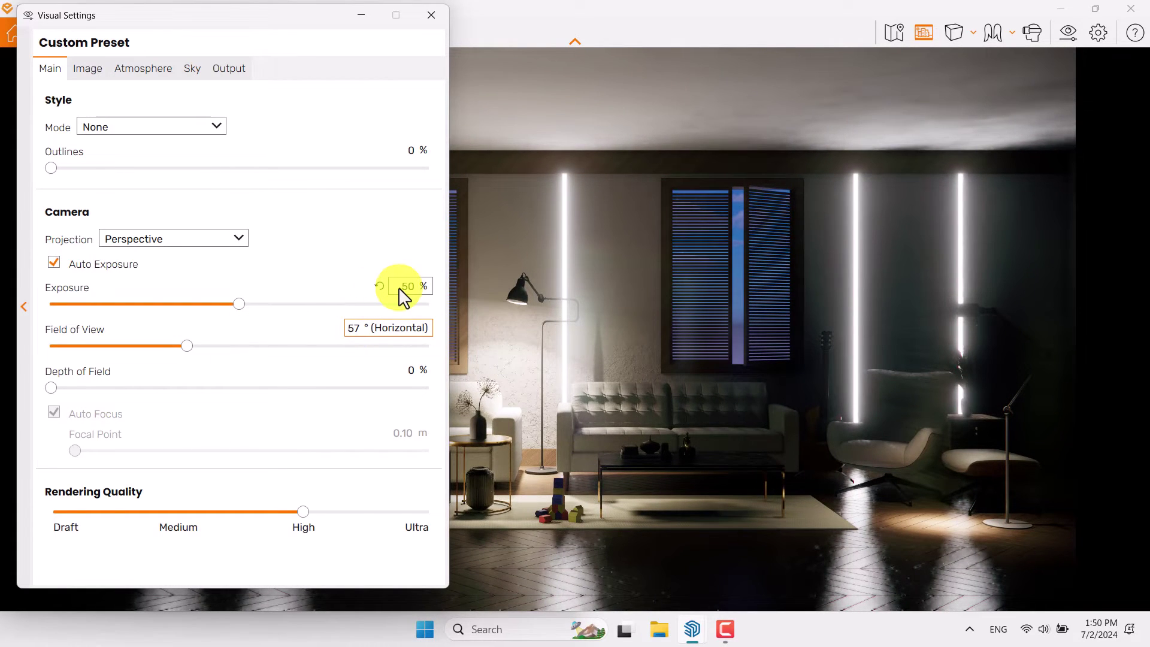
{"action": "left_click", "coordinate": [431, 17]}
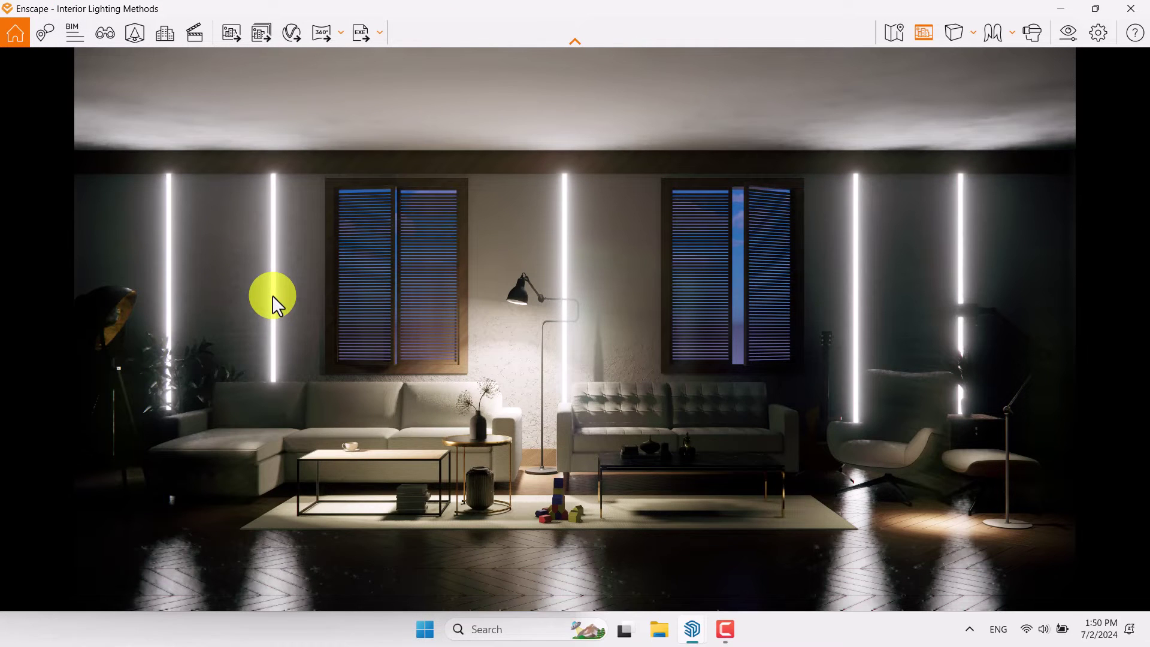
- Restore Enscape beside SketchUp and select the spotlight inside the tripod floor lamp
{"action": "double_click", "coordinate": [707, 43]}
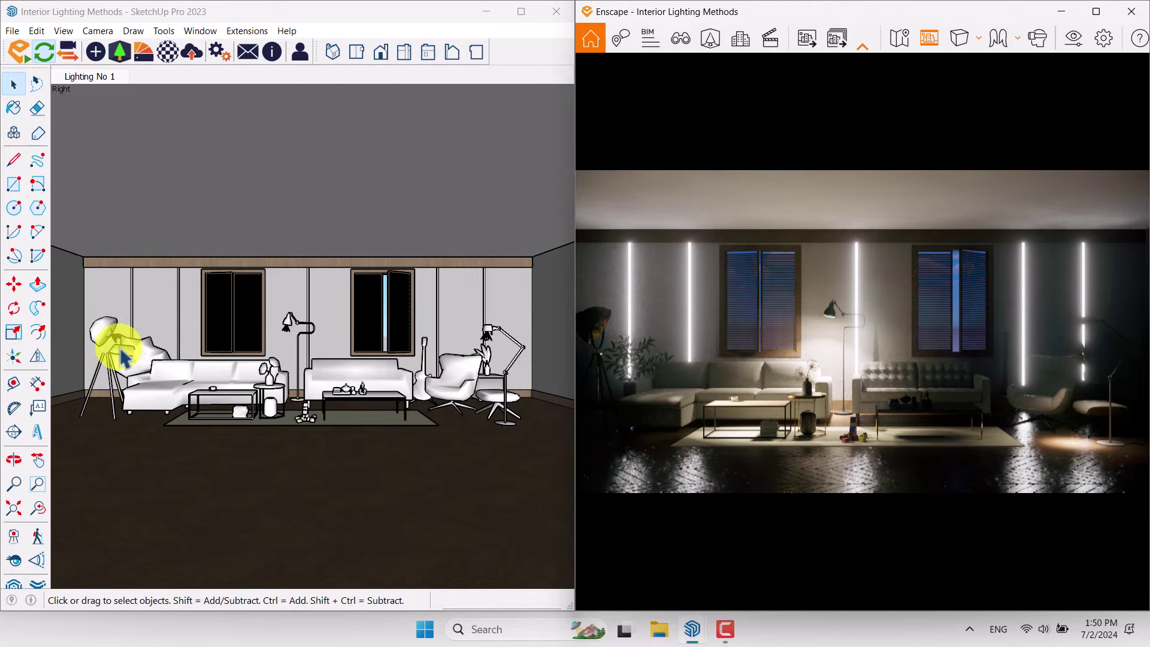
{"action": "scroll", "coordinate": [114, 333], "scroll_direction": "up", "scroll_amount": 6}
{"action": "scroll", "coordinate": [98, 302], "scroll_direction": "up", "scroll_amount": 2}
{"action": "left_click", "coordinate": [97, 299]}
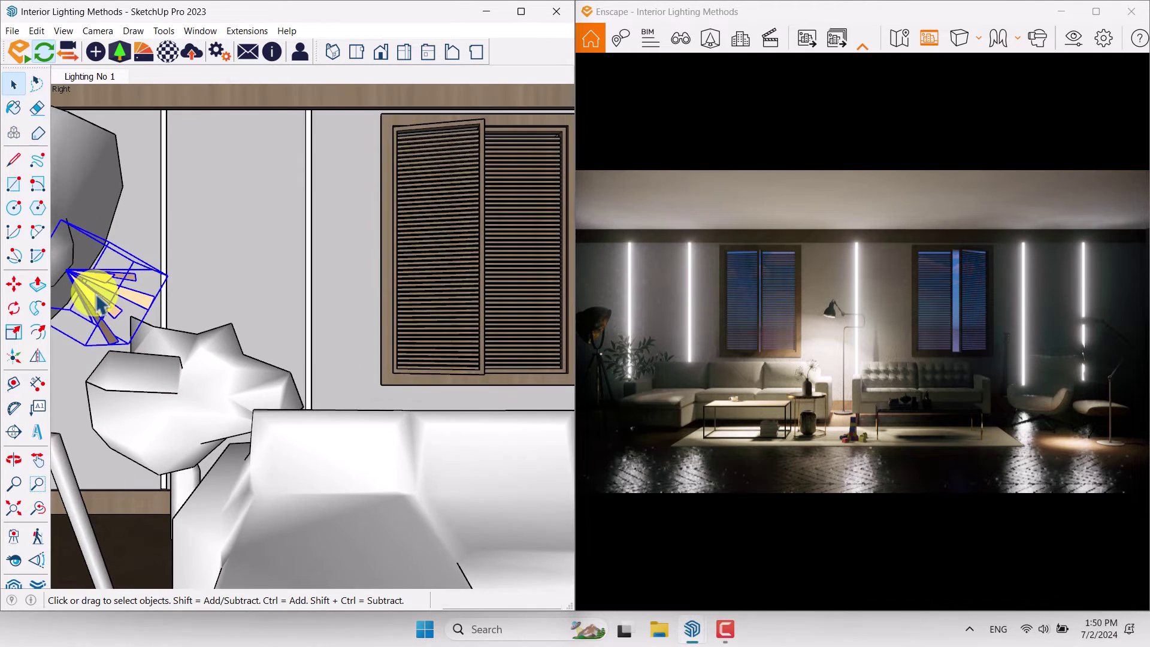
- Try moving the spotlight 0.67 m, then cancel and undo so it stays in place
{"action": "left_click", "coordinate": [14, 284]}
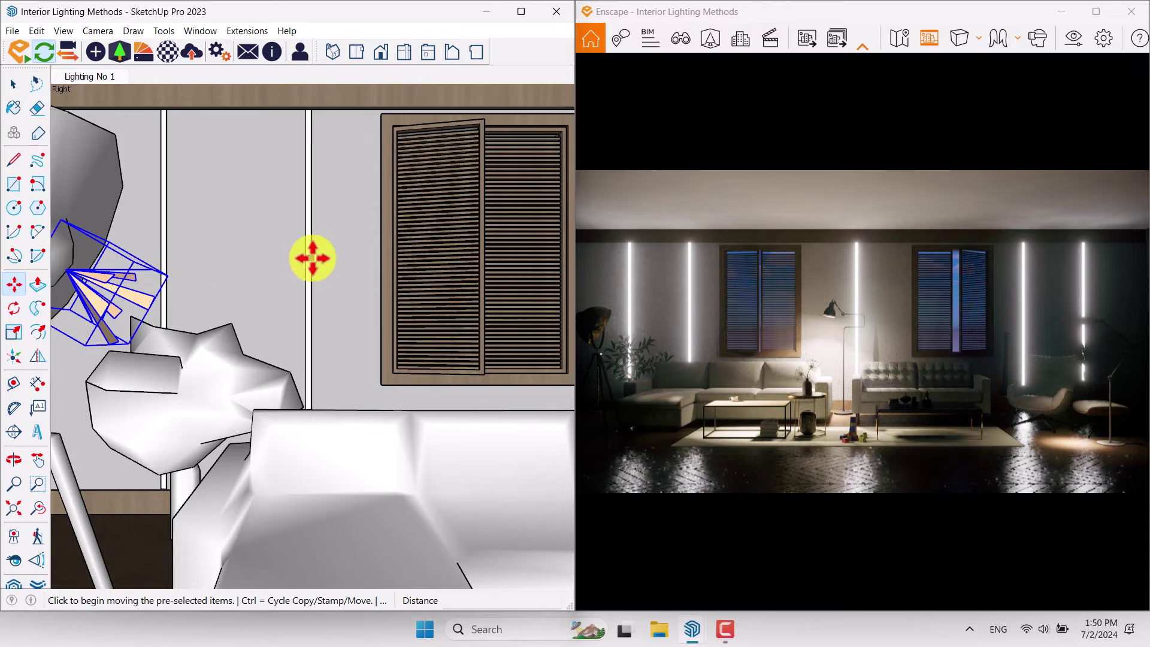
{"action": "scroll", "coordinate": [308, 258], "scroll_direction": "down", "scroll_amount": 8}
{"action": "left_click", "coordinate": [237, 503]}
{"action": "left_click", "coordinate": [355, 488]}
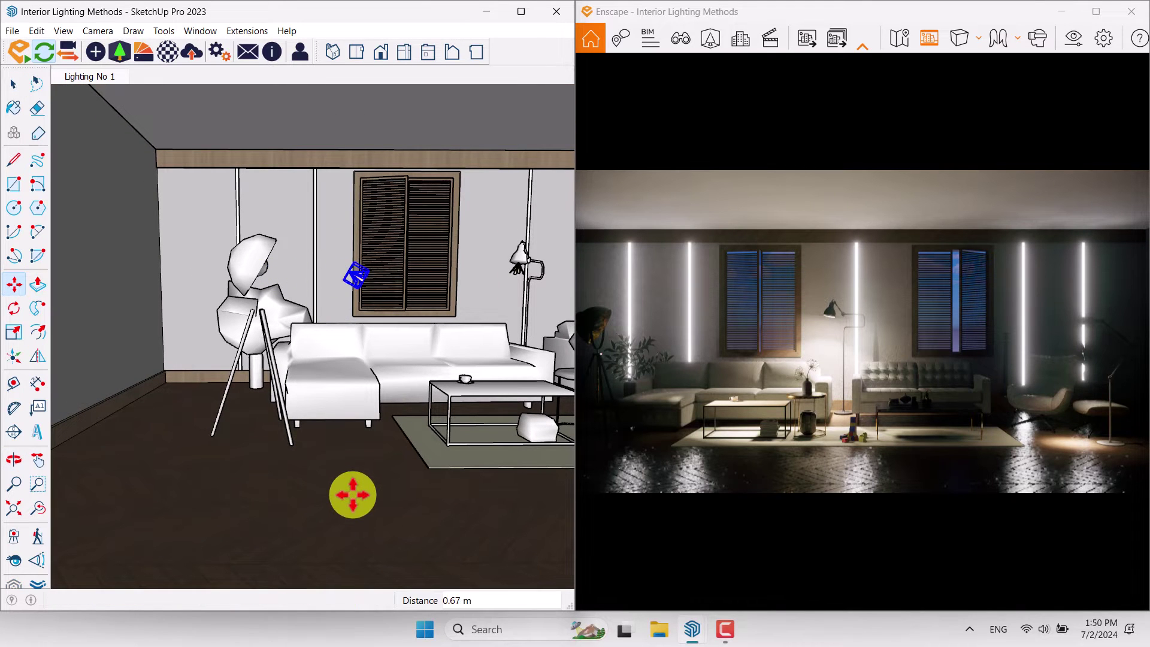
{"action": "left_click", "coordinate": [377, 478]}
{"action": "key", "text": "space"}
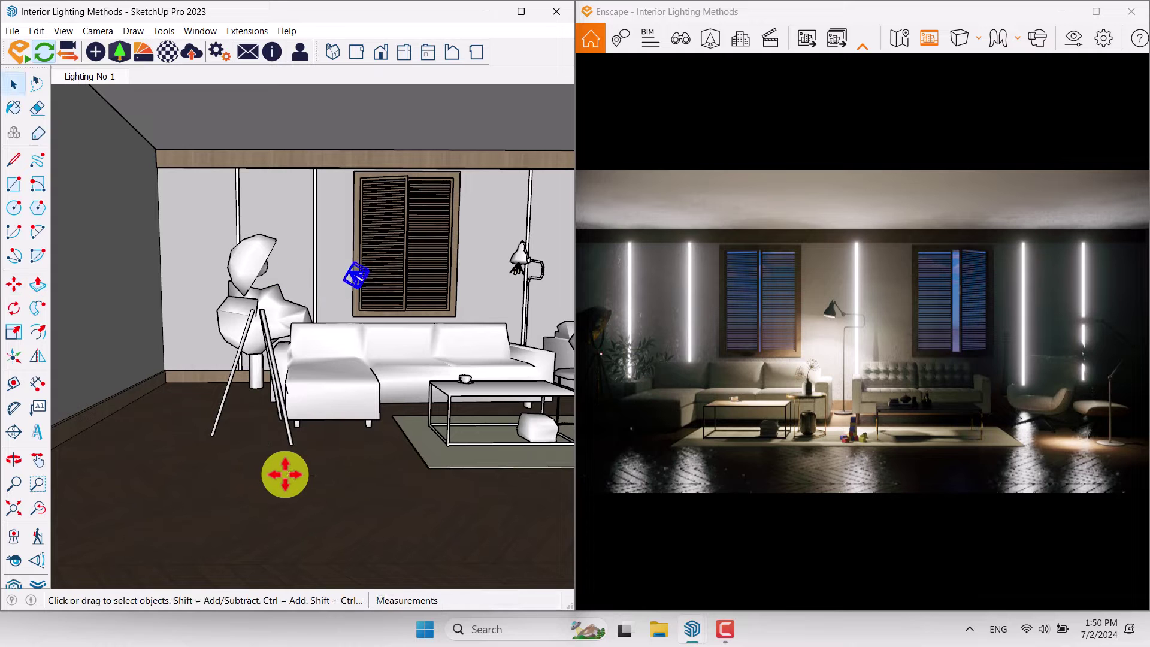
{"action": "key", "text": "ctrl+z"}
{"action": "scroll", "coordinate": [290, 281], "scroll_direction": "up", "scroll_amount": 6}
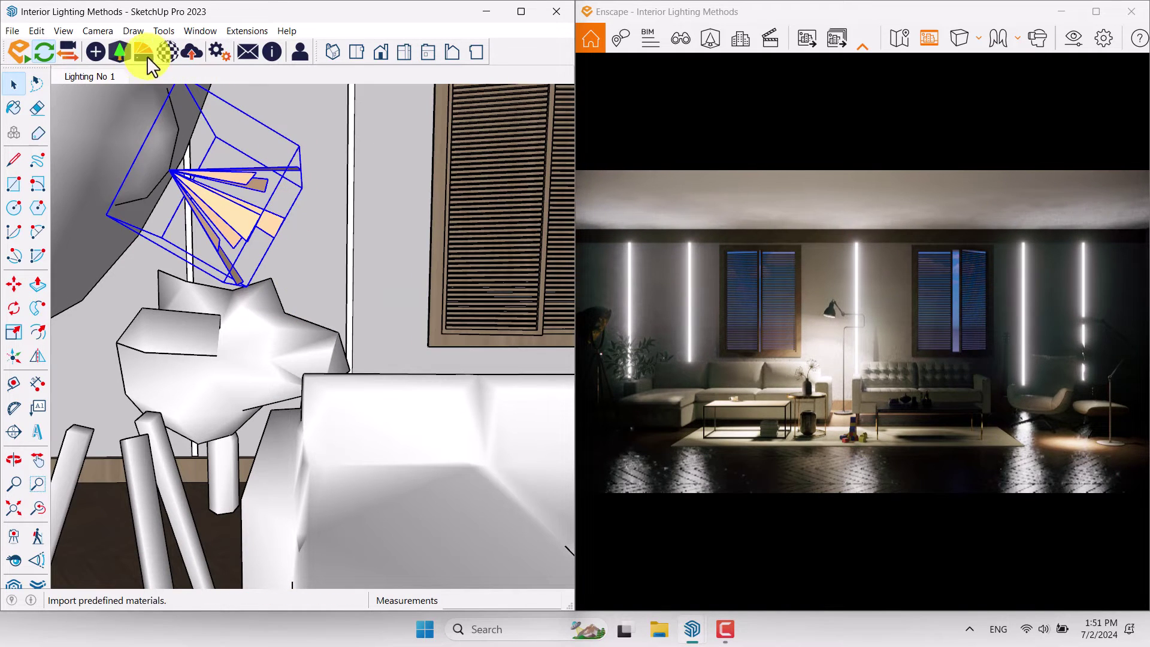
- Set the tripod lamp's 6.ies spotlight to exactly 18,000 cd luminous intensity in Enscape Objects
{"action": "left_click", "coordinate": [97, 52]}
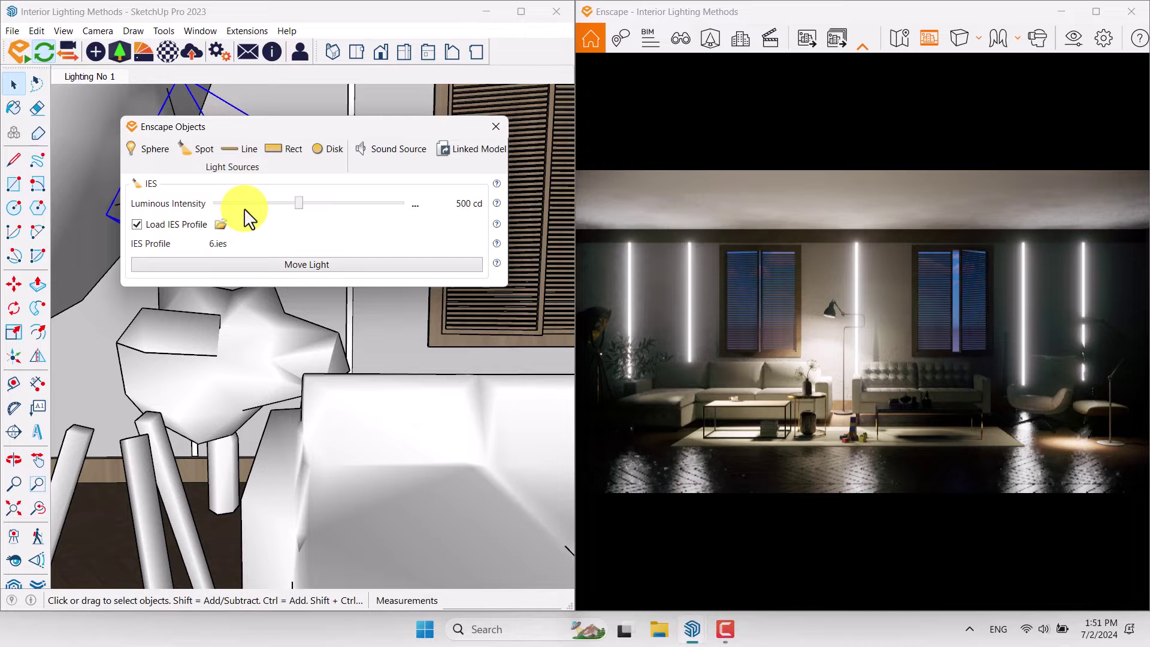
{"action": "left_click_drag", "start_coordinate": [299, 208], "coordinate": [349, 205]}
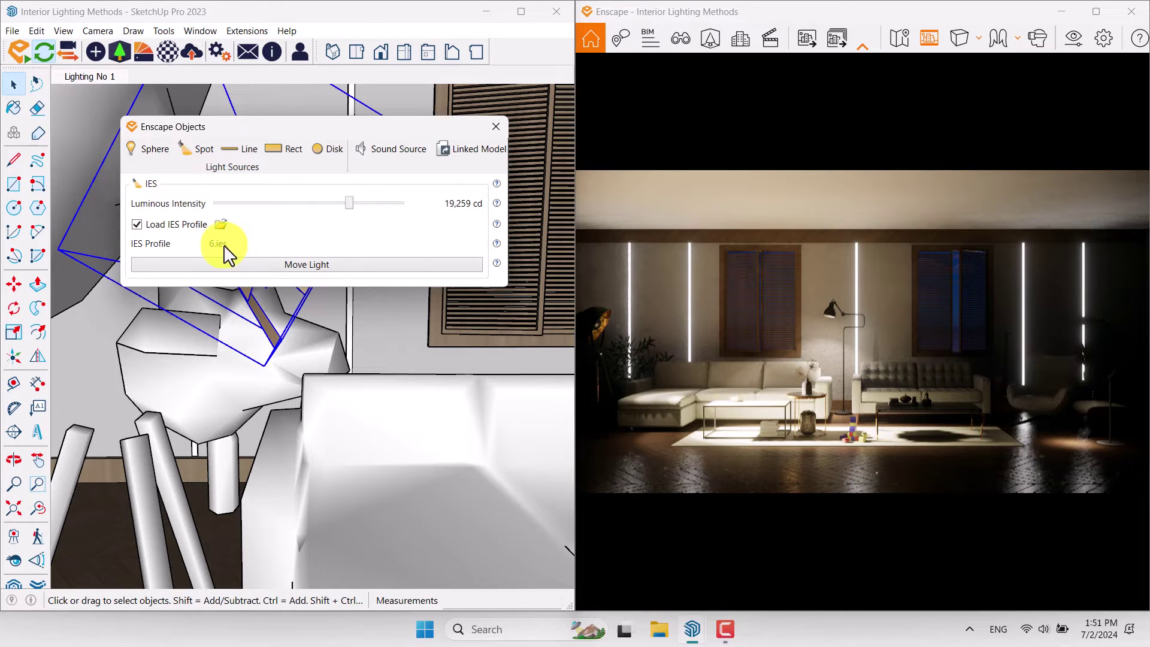
{"action": "right_click", "coordinate": [416, 204]}
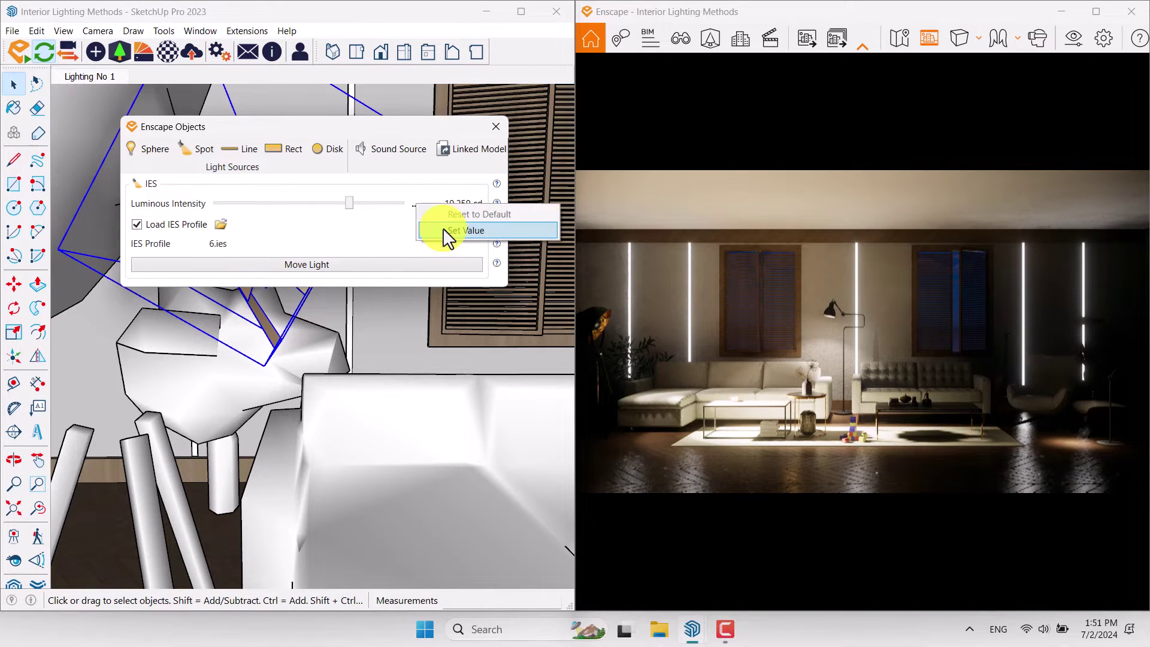
{"action": "left_click", "coordinate": [466, 230]}
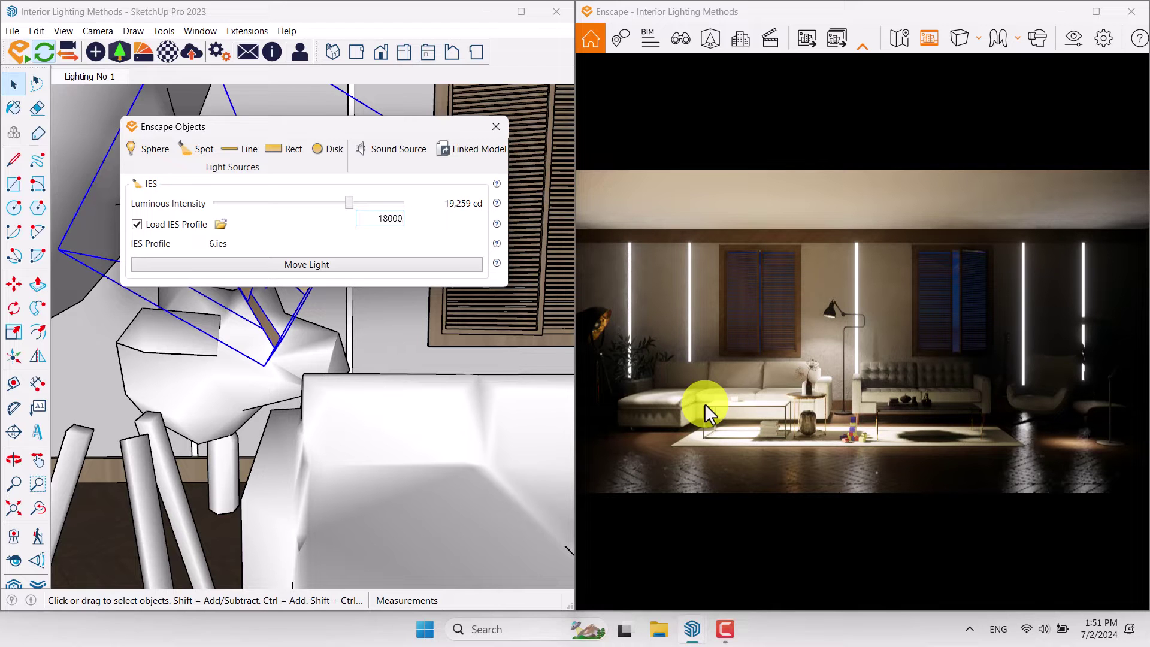
{"action": "key", "text": "Return"}
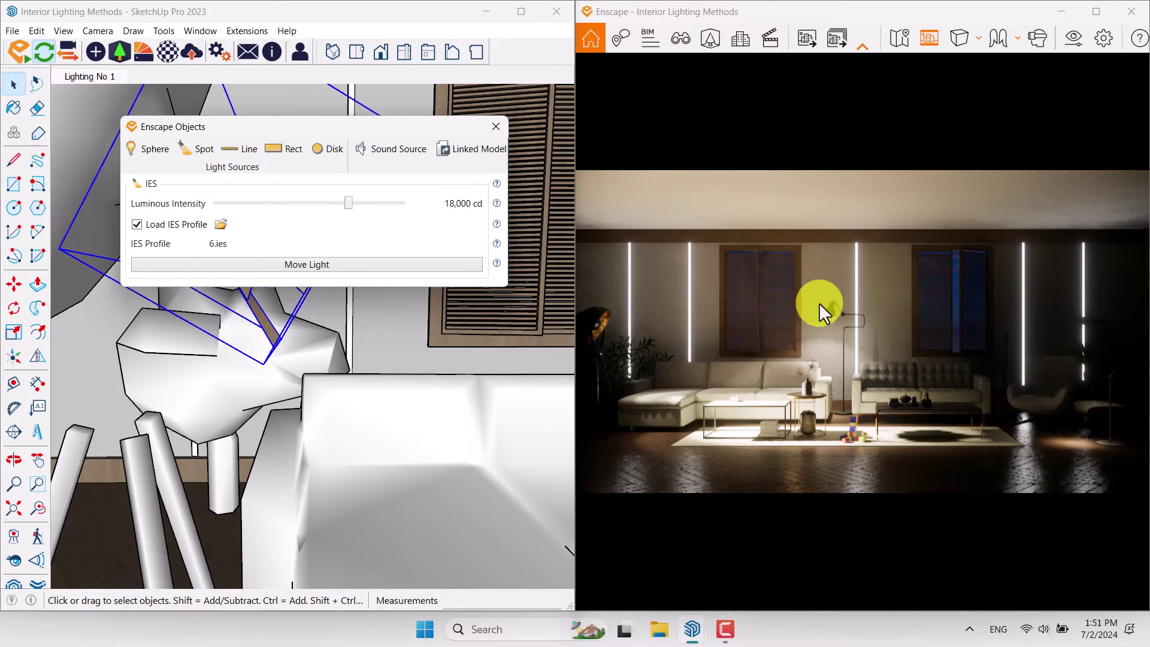
{"action": "left_click", "coordinate": [495, 126]}
{"action": "mouse_move", "coordinate": [501, 359]}
{"action": "middle_mouse_down"}
{"action": "mouse_move", "coordinate": [218, 371]}
{"action": "mouse_move", "coordinate": [487, 244]}
{"action": "middle_mouse_up"}
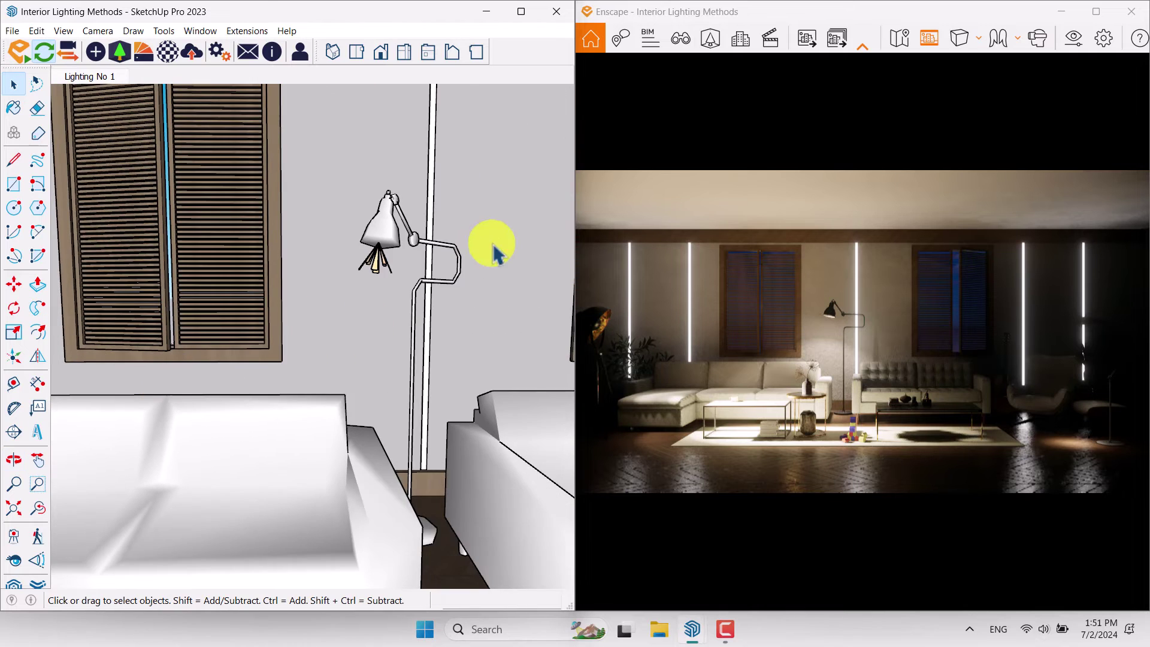
- Give the arc floor lamp's 5.ies spotlight a luminous intensity of 4,000 cd
{"action": "scroll", "coordinate": [389, 262], "scroll_direction": "up", "scroll_amount": 3}
{"action": "scroll", "coordinate": [353, 279], "scroll_direction": "up", "scroll_amount": 2}
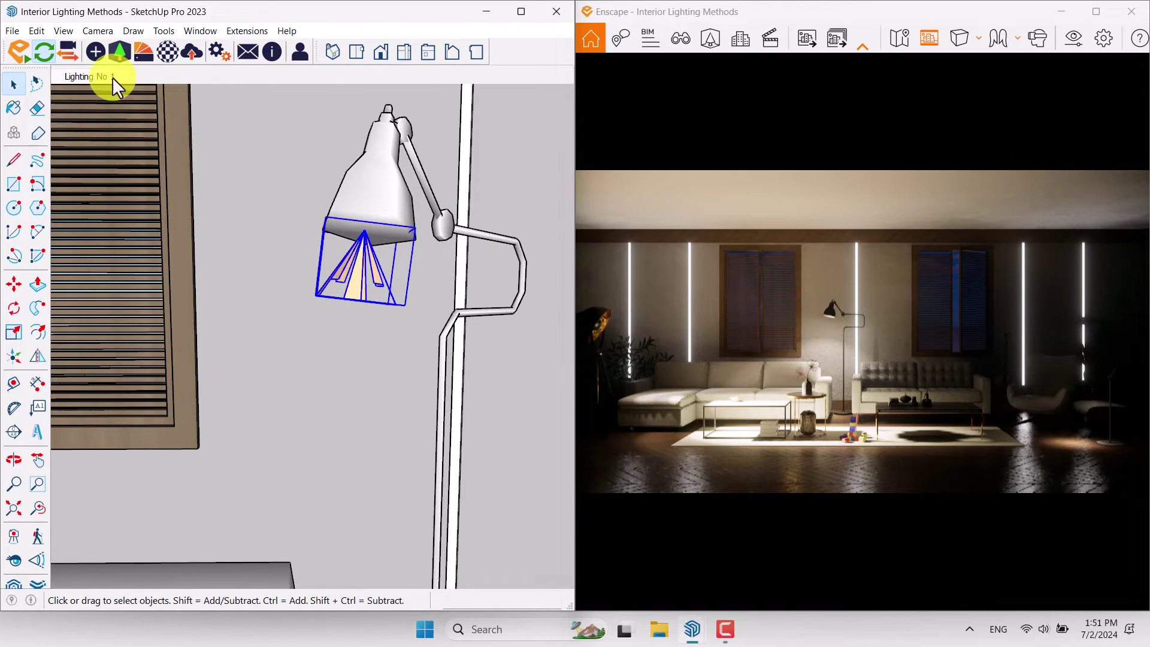
{"action": "left_click", "coordinate": [95, 54]}
{"action": "left_click_drag", "start_coordinate": [229, 133], "coordinate": [249, 129]}
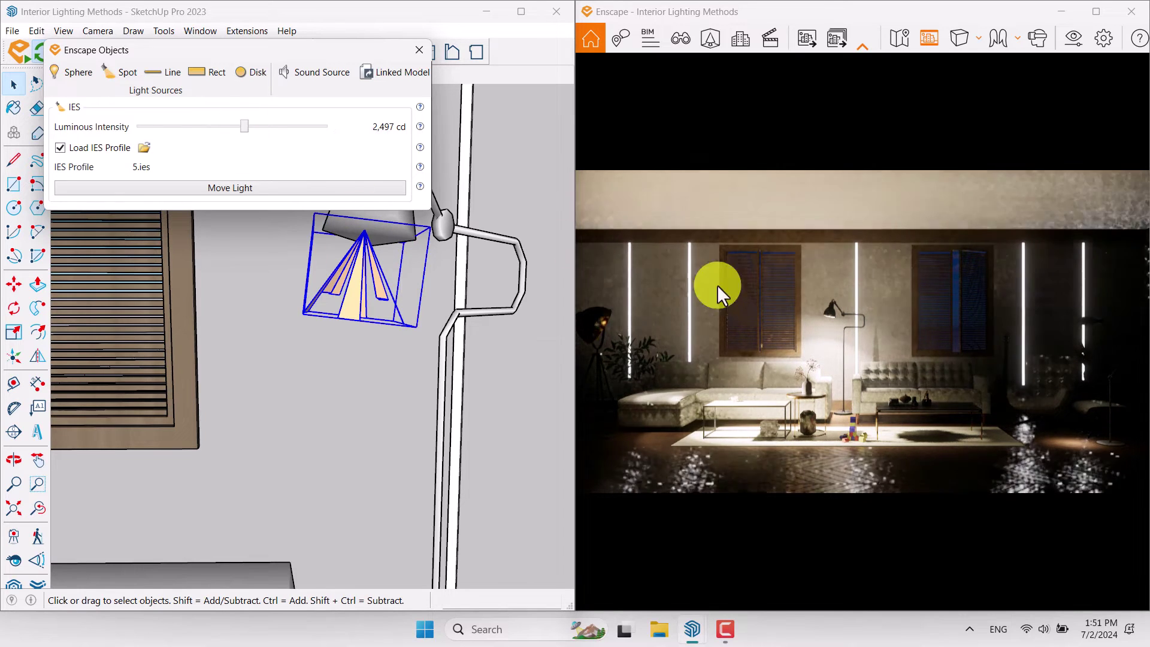
{"action": "left_click", "coordinate": [339, 129]}
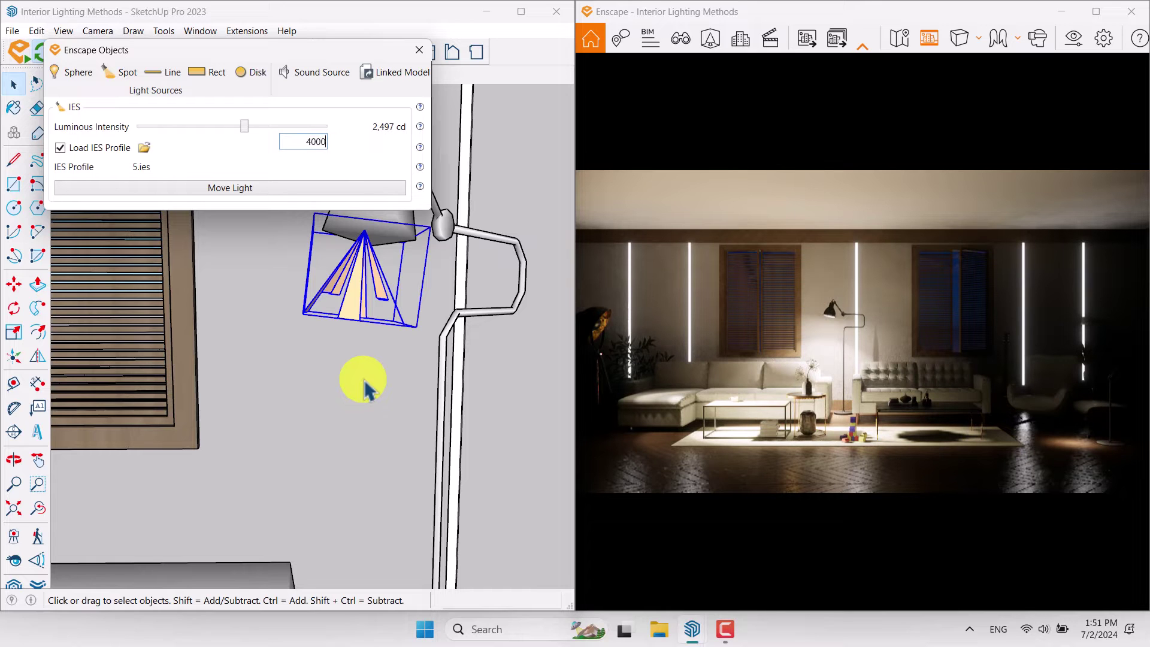
{"action": "key", "text": "Return"}
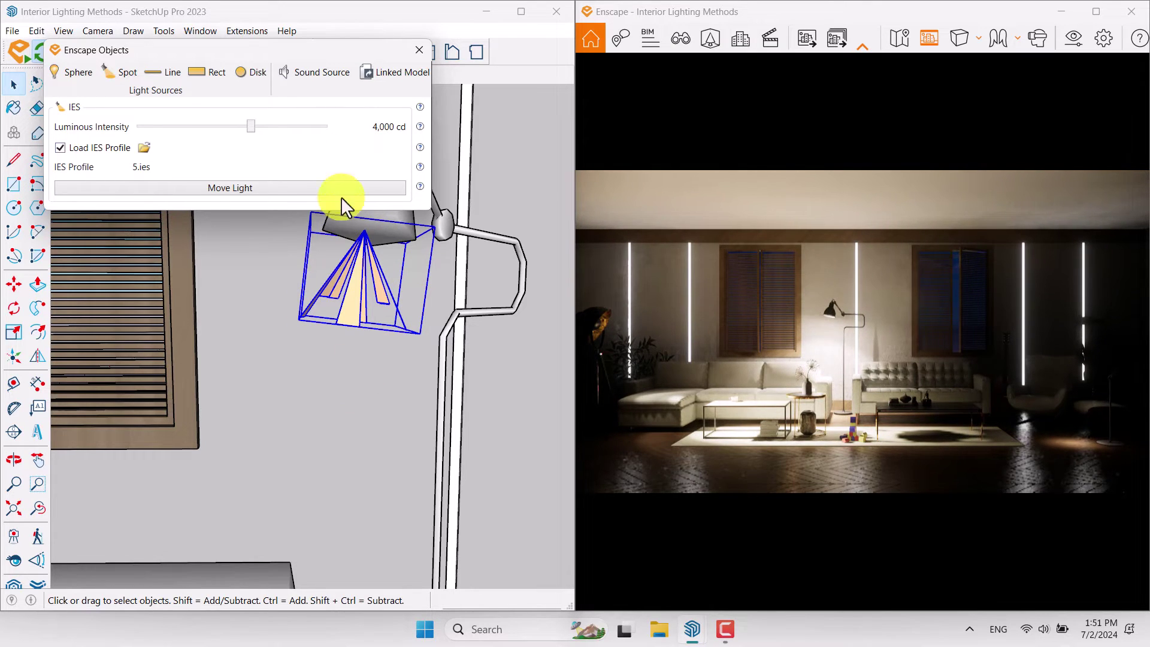
{"action": "left_click", "coordinate": [419, 50]}
{"action": "scroll", "coordinate": [362, 308], "scroll_direction": "down", "scroll_amount": 3}
{"action": "mouse_move", "coordinate": [557, 366]}
{"action": "middle_mouse_down"}
{"action": "mouse_move", "coordinate": [141, 346]}
{"action": "mouse_move", "coordinate": [354, 371]}
{"action": "mouse_move", "coordinate": [204, 316]}
{"action": "mouse_move", "coordinate": [510, 341]}
{"action": "mouse_move", "coordinate": [363, 312]}
{"action": "middle_mouse_up"}
{"action": "scroll", "coordinate": [363, 308], "scroll_direction": "up", "scroll_amount": 5}
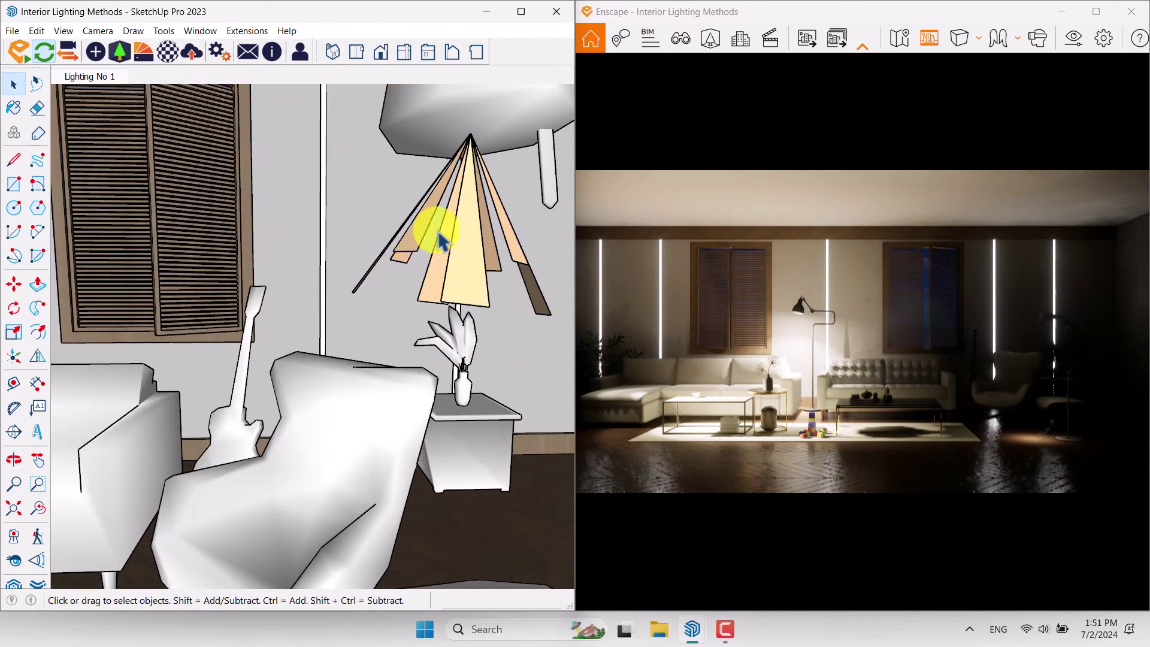
- Raise the armchair floor lamp's 7.IES light to 280,000 cd luminous intensity
{"action": "left_click", "coordinate": [443, 243]}
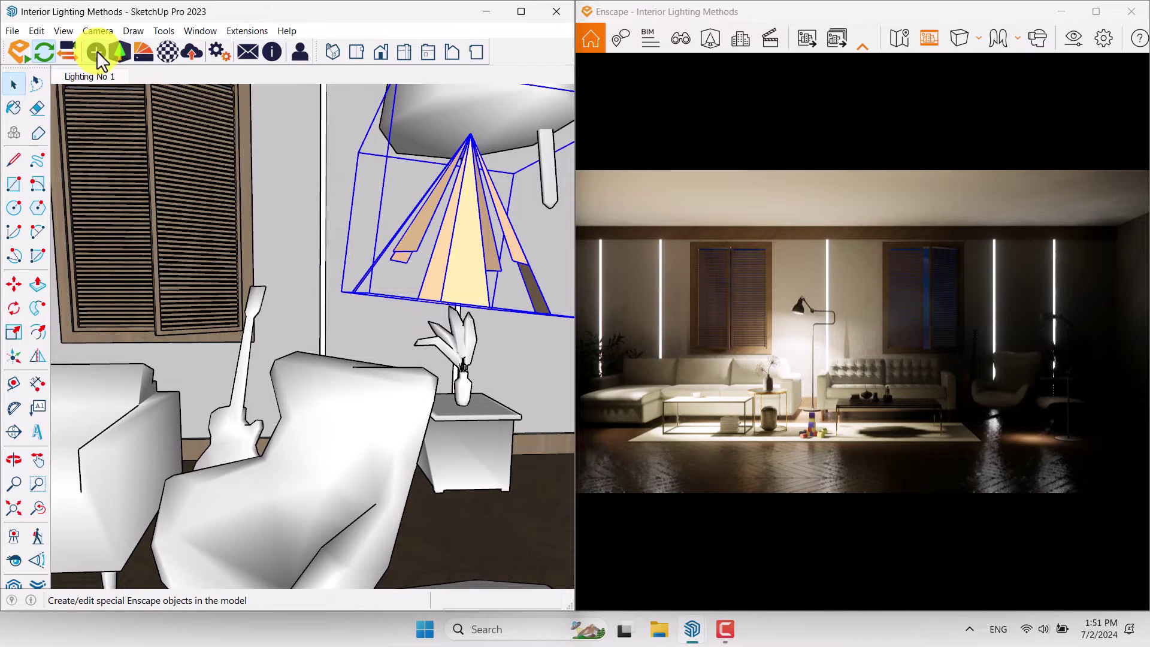
{"action": "left_click", "coordinate": [96, 51]}
{"action": "left_click_drag", "start_coordinate": [310, 202], "coordinate": [393, 208]}
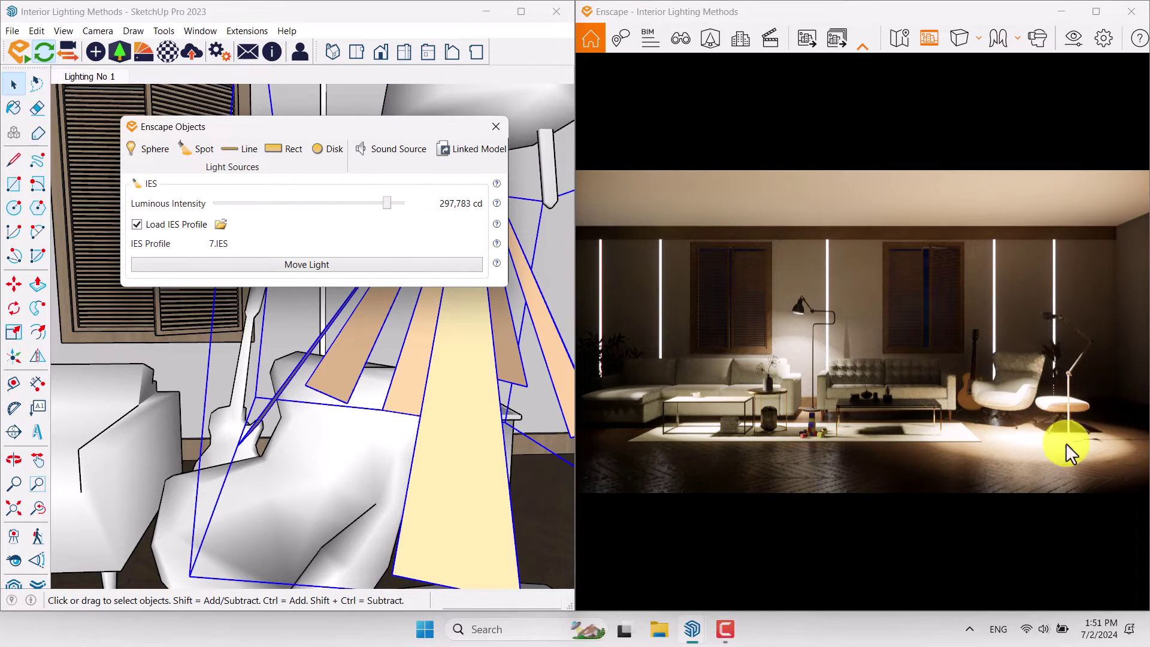
{"action": "right_click", "coordinate": [412, 207]}
{"action": "left_click", "coordinate": [443, 231]}
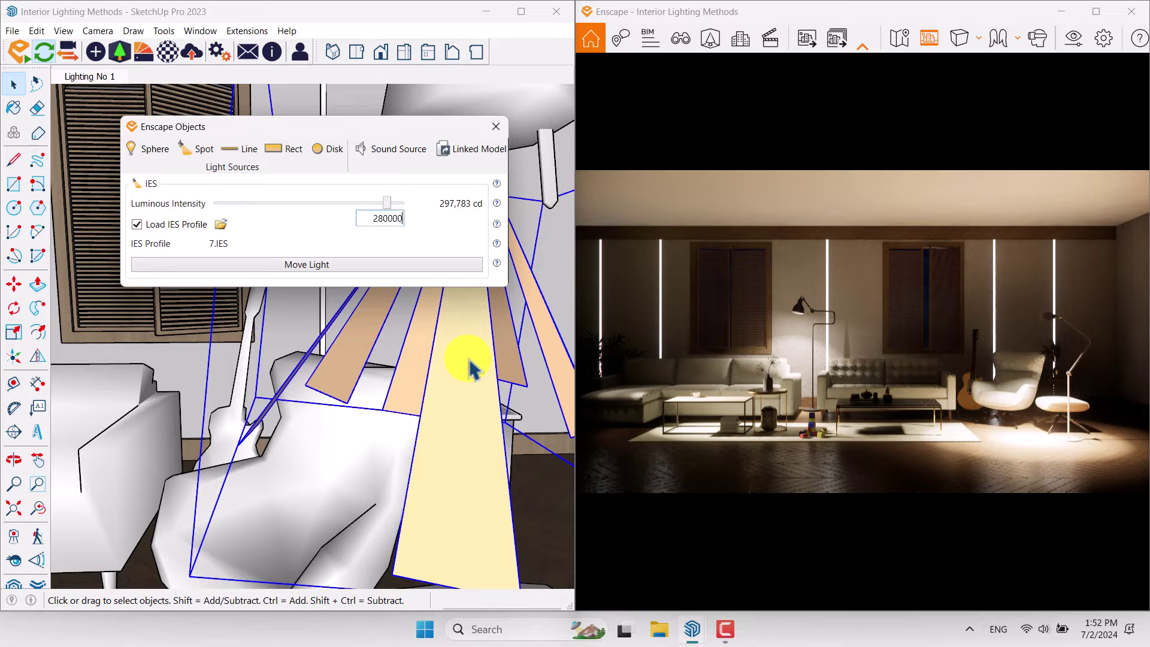
{"action": "key", "text": "Return"}
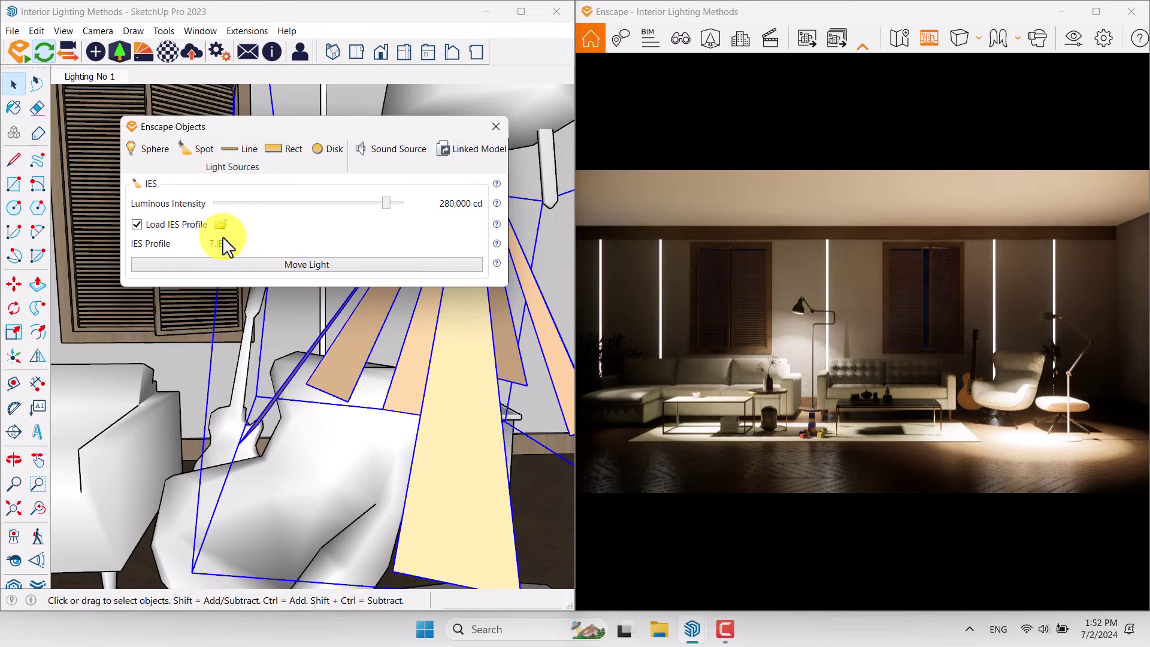
{"action": "left_click", "coordinate": [497, 126]}
- Return to the Lighting No 1 scene, clear the selection, and orbit into perspective
{"action": "left_click", "coordinate": [90, 77]}
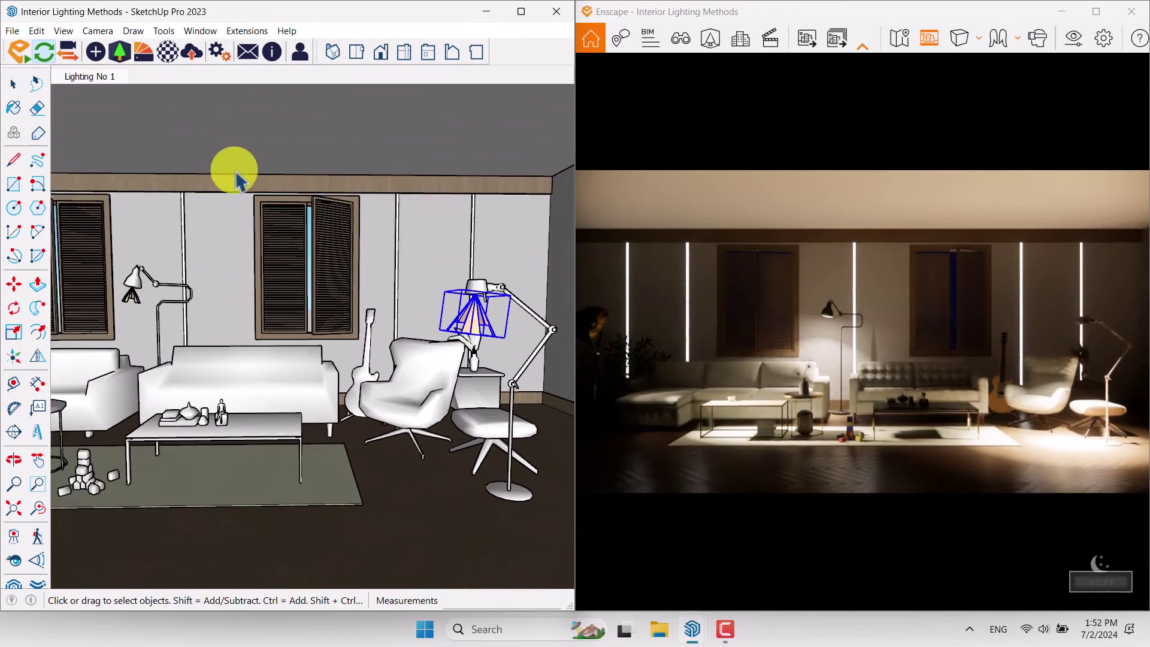
{"action": "left_click", "coordinate": [278, 228]}
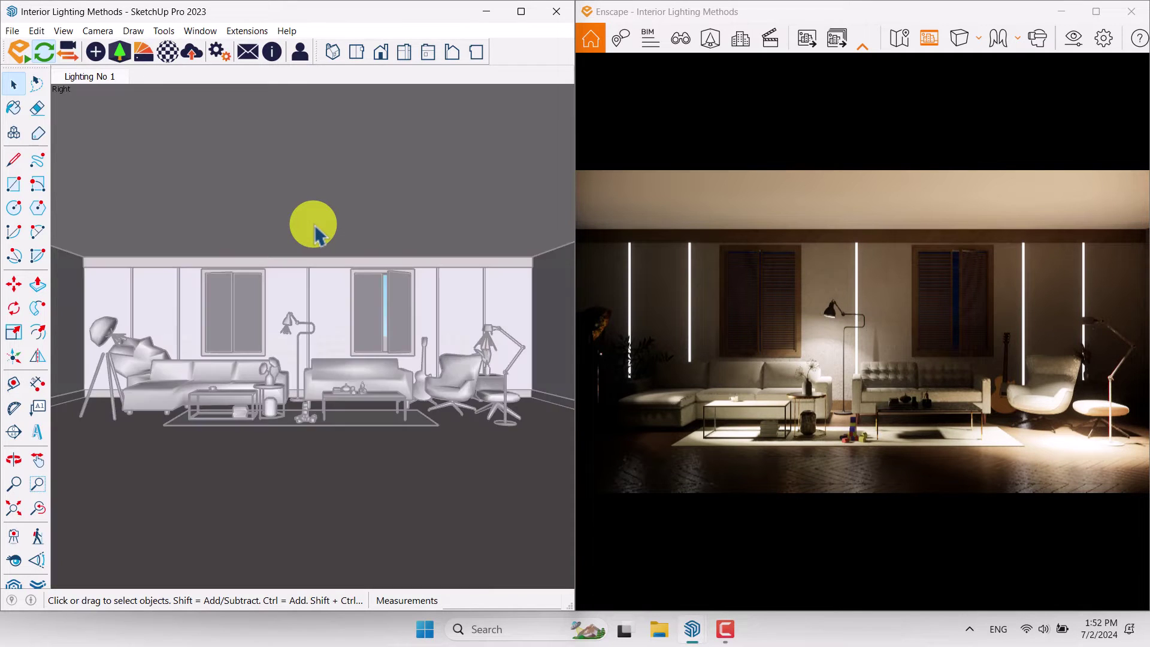
{"action": "mouse_move", "coordinate": [176, 275]}
{"action": "middle_mouse_down"}
{"action": "mouse_move", "coordinate": [252, 329]}
{"action": "mouse_move", "coordinate": [301, 268]}
{"action": "middle_mouse_up"}
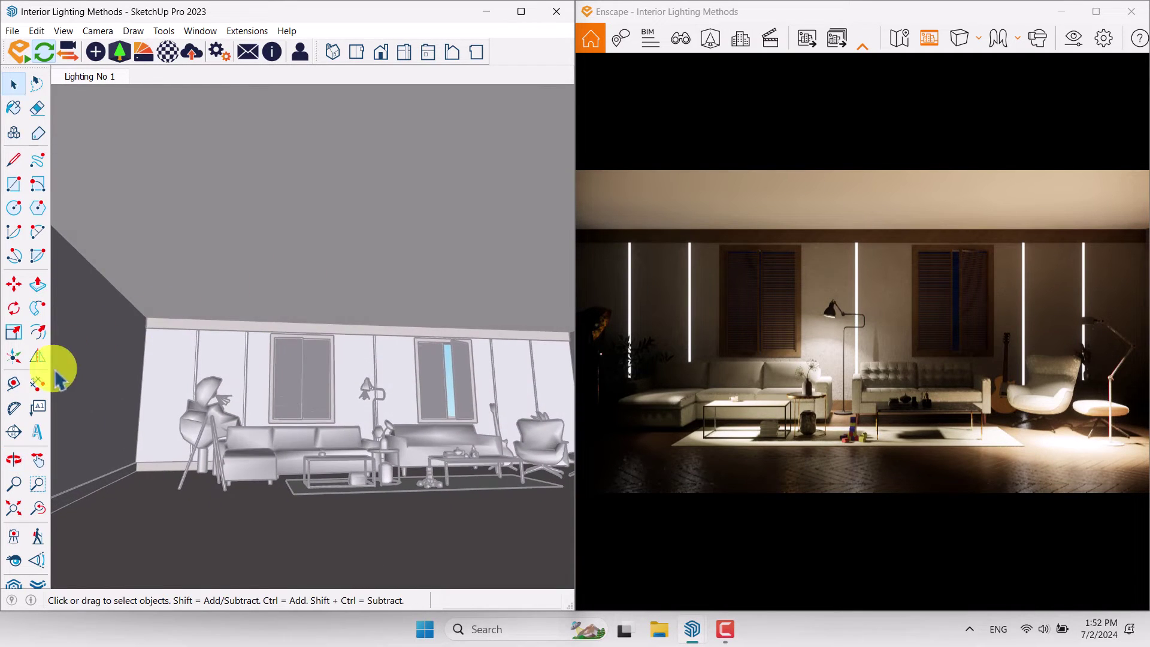
- Place Tape Measure guides across the ceiling, one set at a distance of 2
{"action": "left_click", "coordinate": [13, 383]}
{"action": "left_click", "coordinate": [101, 273]}
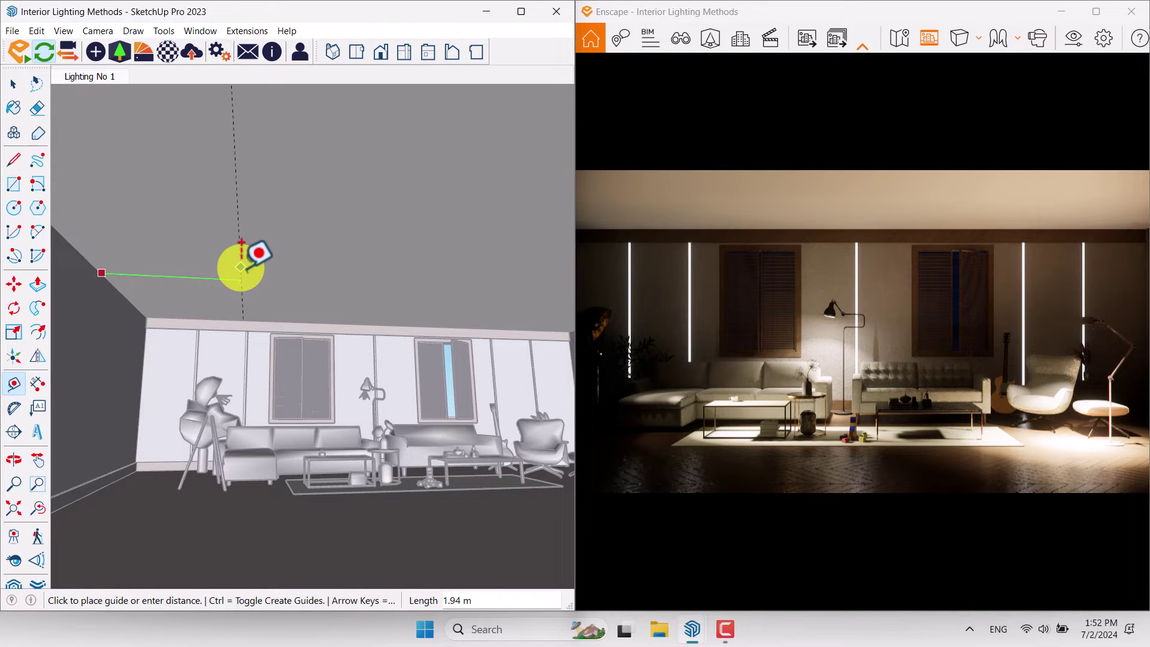
{"action": "left_click", "coordinate": [241, 267]}
{"action": "middle_click_drag", "start_coordinate": [243, 264], "coordinate": [416, 271]}
{"action": "left_click", "coordinate": [482, 270]}
{"action": "left_click", "coordinate": [433, 271]}
{"action": "type", "text": "2"}
{"action": "left_click", "coordinate": [367, 317]}
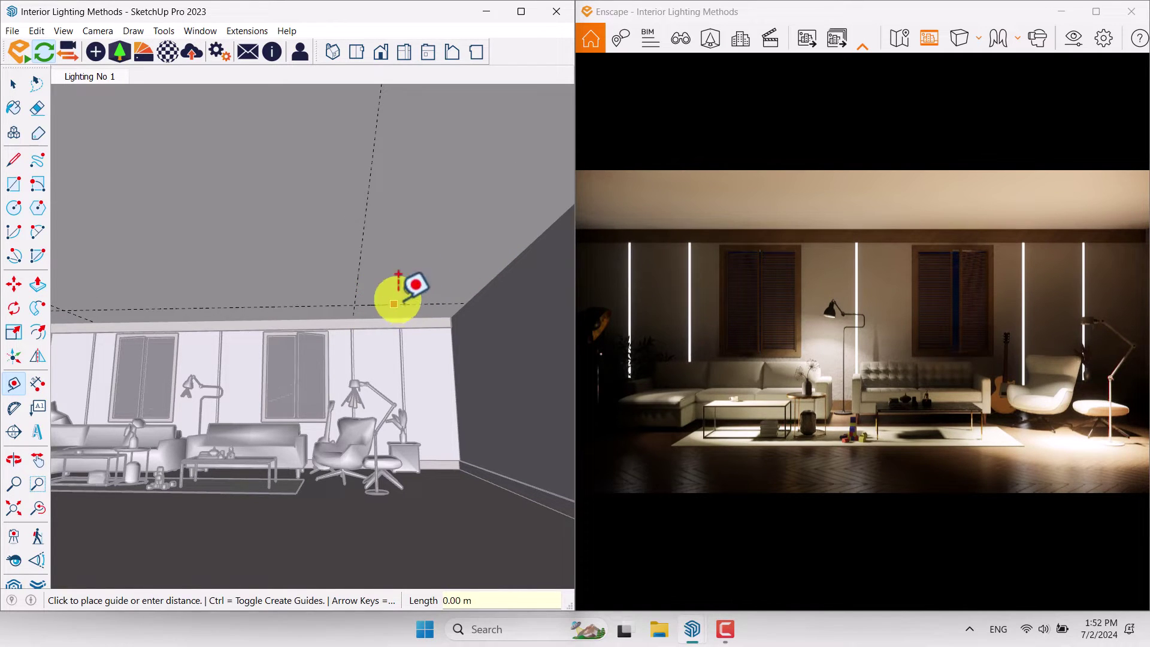
{"action": "left_click", "coordinate": [393, 304]}
{"action": "left_click", "coordinate": [393, 304]}
{"action": "left_click", "coordinate": [446, 240]}
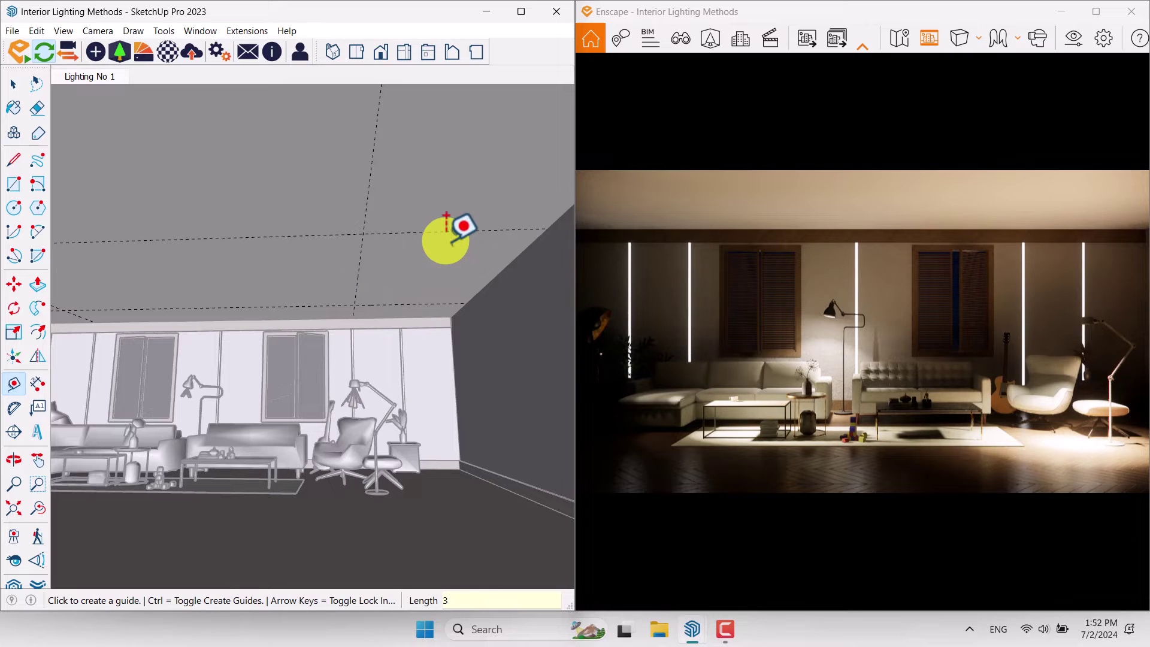
- Draw a ceiling rectangle between the guides and offset it inward by 5
{"action": "left_click", "coordinate": [14, 183]}
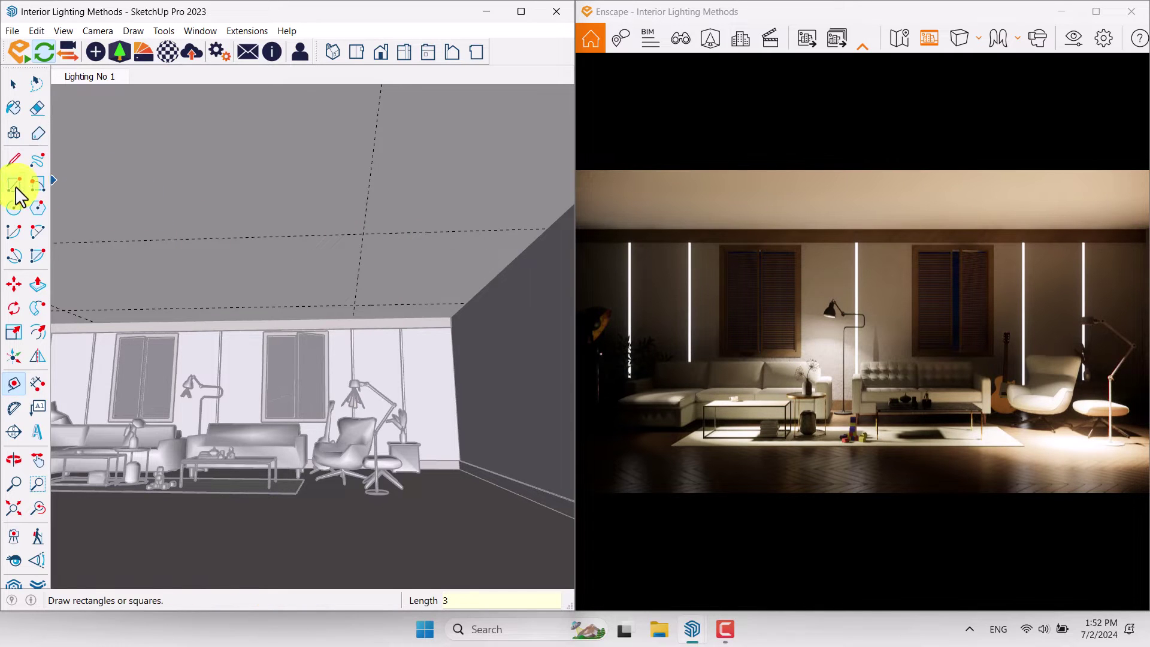
{"action": "left_click", "coordinate": [363, 232]}
{"action": "middle_click_drag", "start_coordinate": [275, 279], "coordinate": [474, 251]}
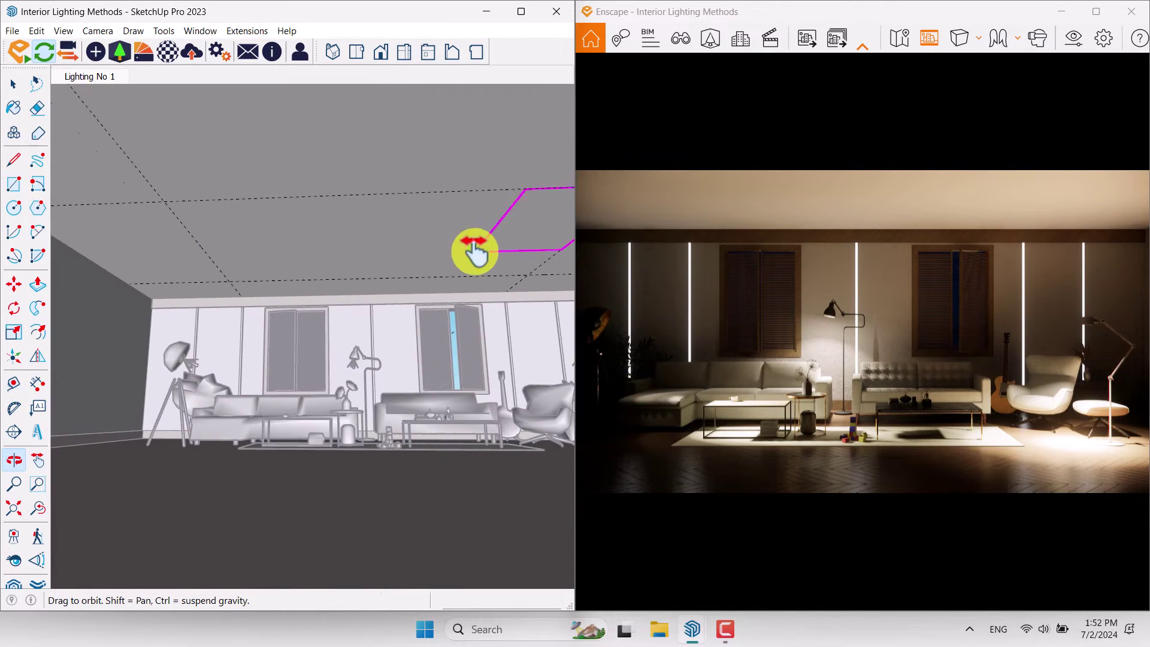
{"action": "left_click", "coordinate": [228, 277]}
{"action": "left_click", "coordinate": [38, 331]}
{"action": "left_click", "coordinate": [224, 244]}
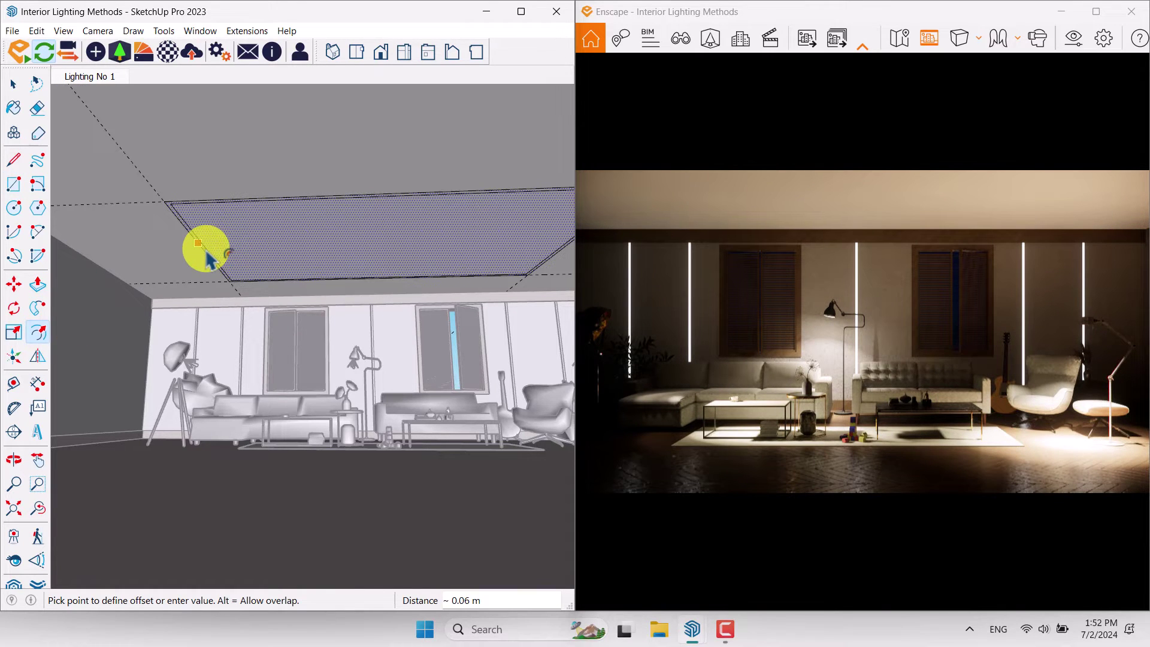
{"action": "type", "text": "5"}
{"action": "key", "text": "Return"}
{"action": "key", "text": "space"}
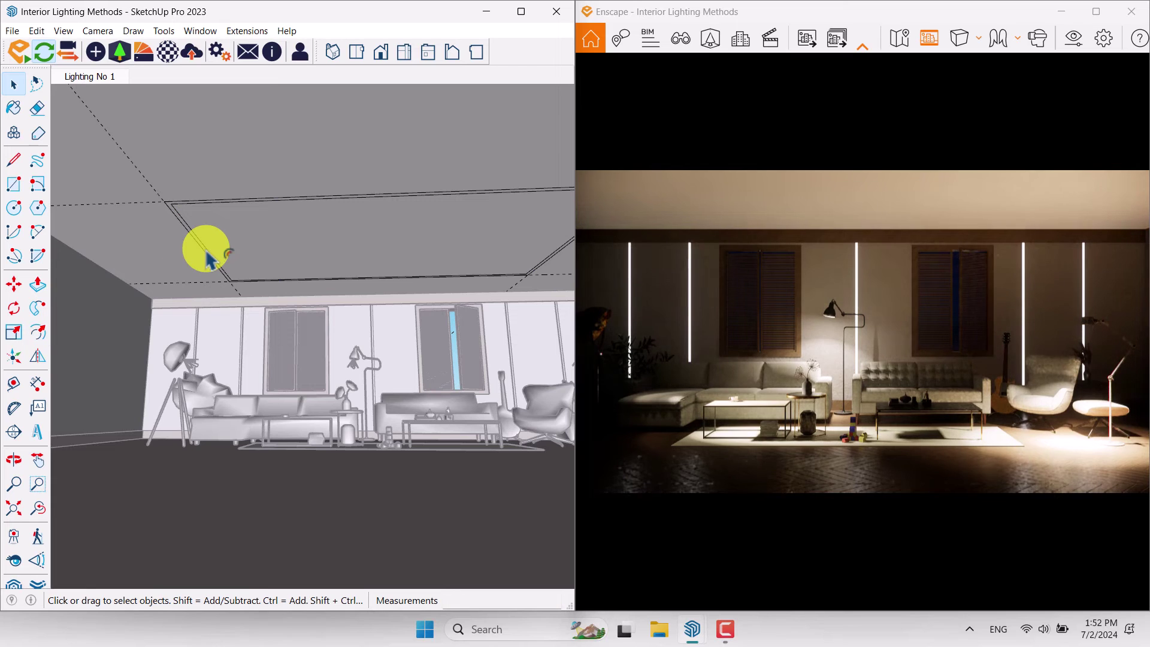
{"action": "left_click", "coordinate": [37, 283]}
- Rename the in-model material 0026_LightSalmon to LightSalmon
{"action": "scroll", "coordinate": [175, 219], "scroll_direction": "up", "scroll_amount": 5}
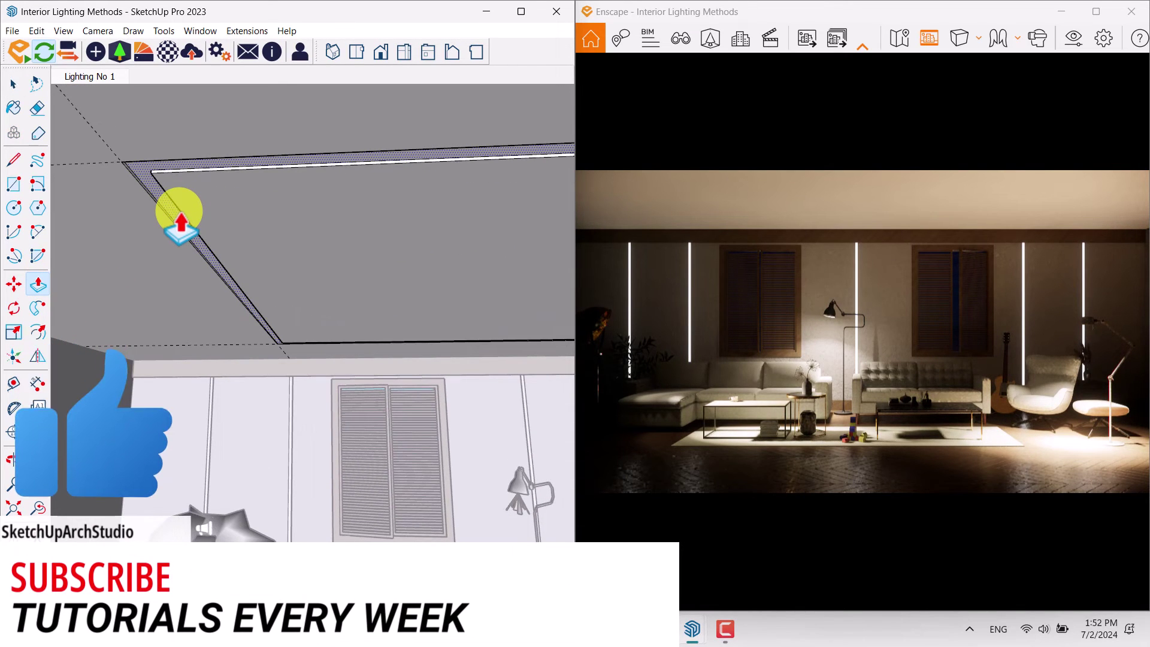
{"action": "left_click", "coordinate": [14, 111]}
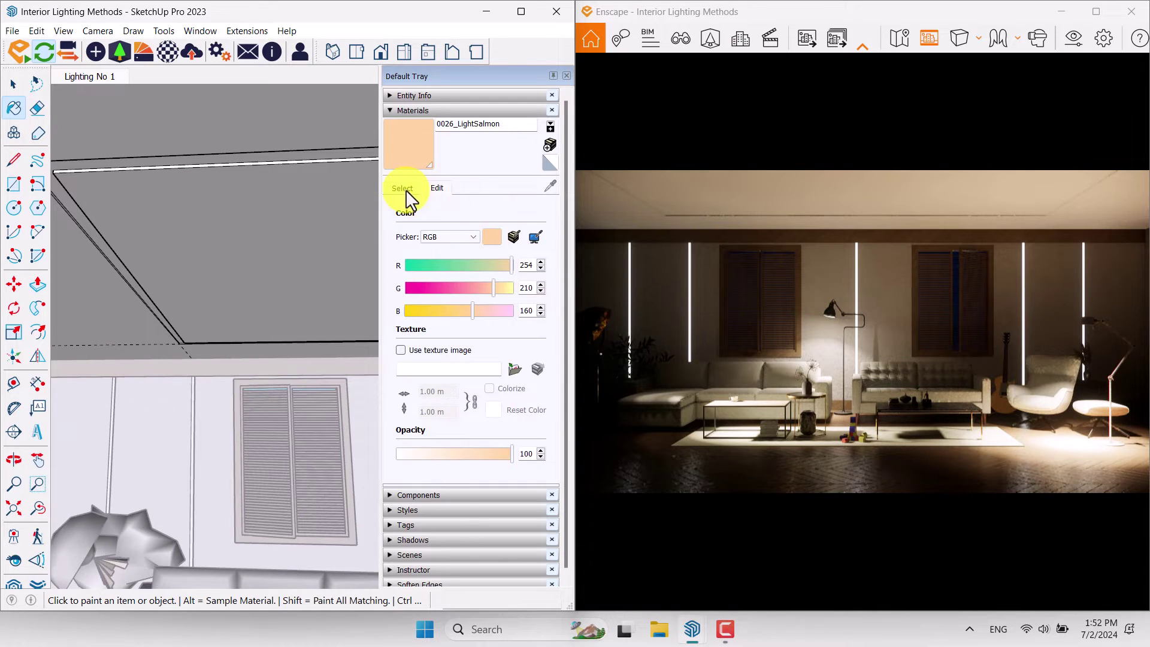
{"action": "left_click", "coordinate": [402, 188]}
{"action": "left_click", "coordinate": [477, 203]}
{"action": "left_click", "coordinate": [477, 214]}
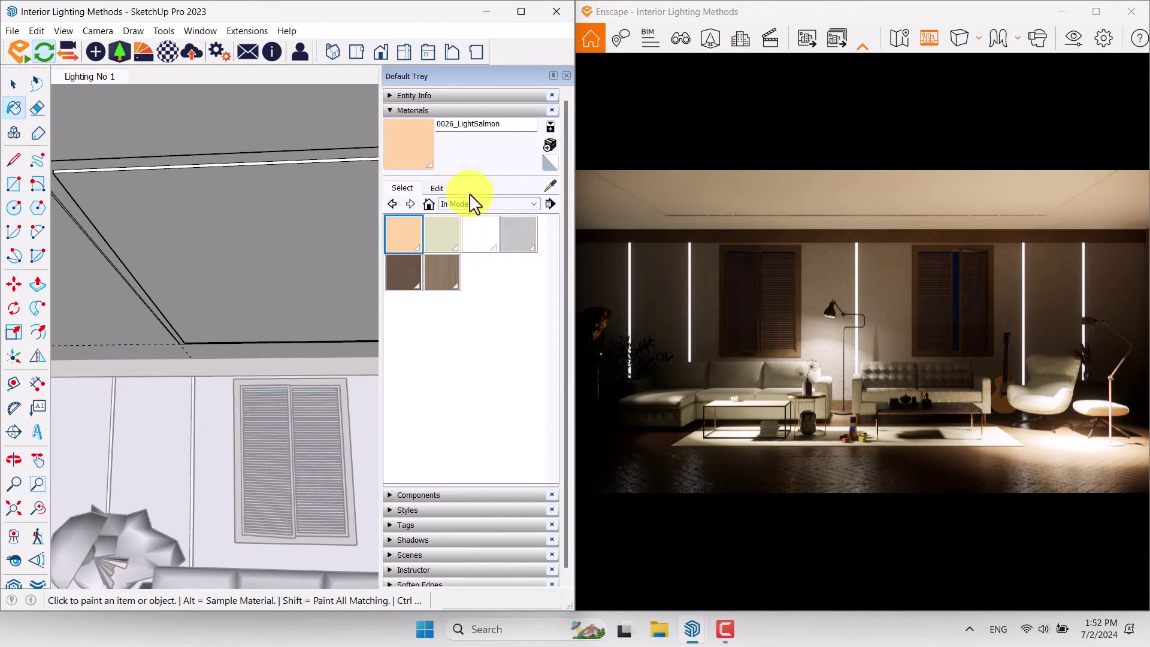
{"action": "left_click_drag", "start_coordinate": [457, 124], "coordinate": [417, 127]}
{"action": "key", "text": "Delete"}
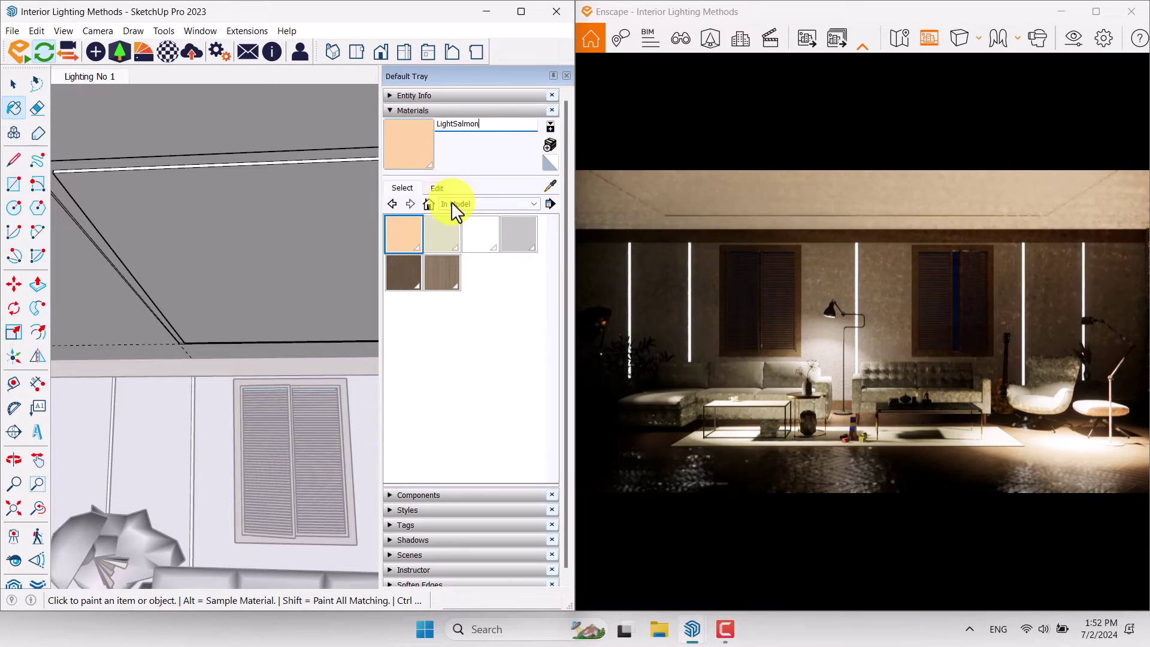
{"action": "left_click", "coordinate": [411, 229]}
- Paint the ceiling cove strip Light Creamy, close the group, and check the Enscape render
{"action": "left_click", "coordinate": [437, 234]}
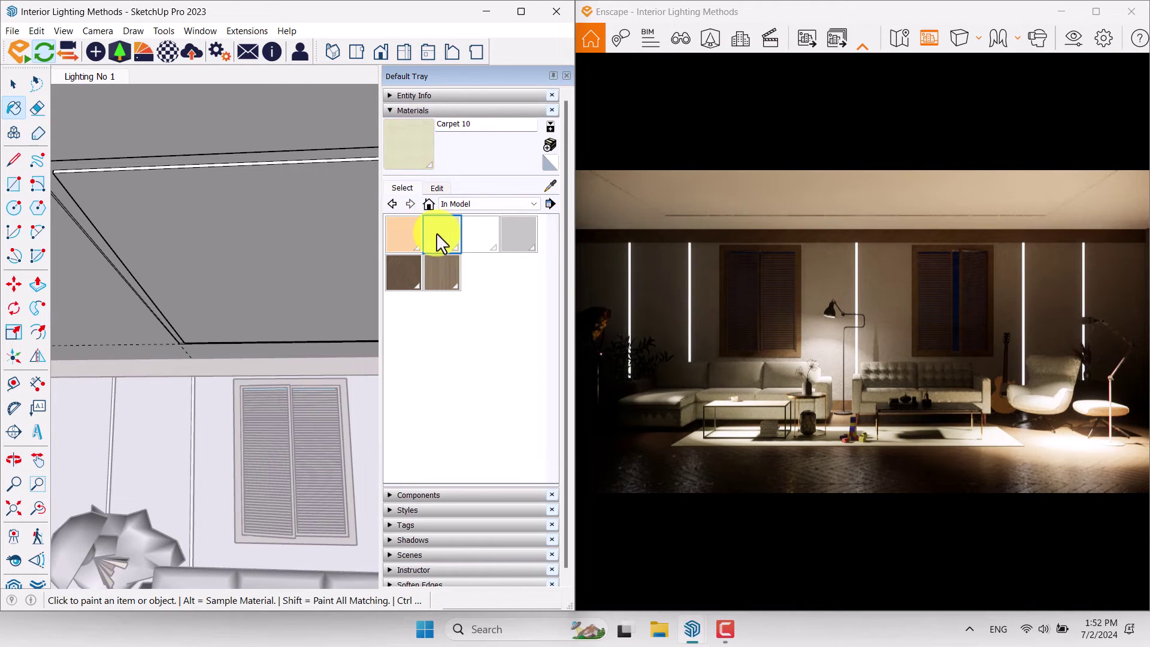
{"action": "left_click", "coordinate": [482, 236]}
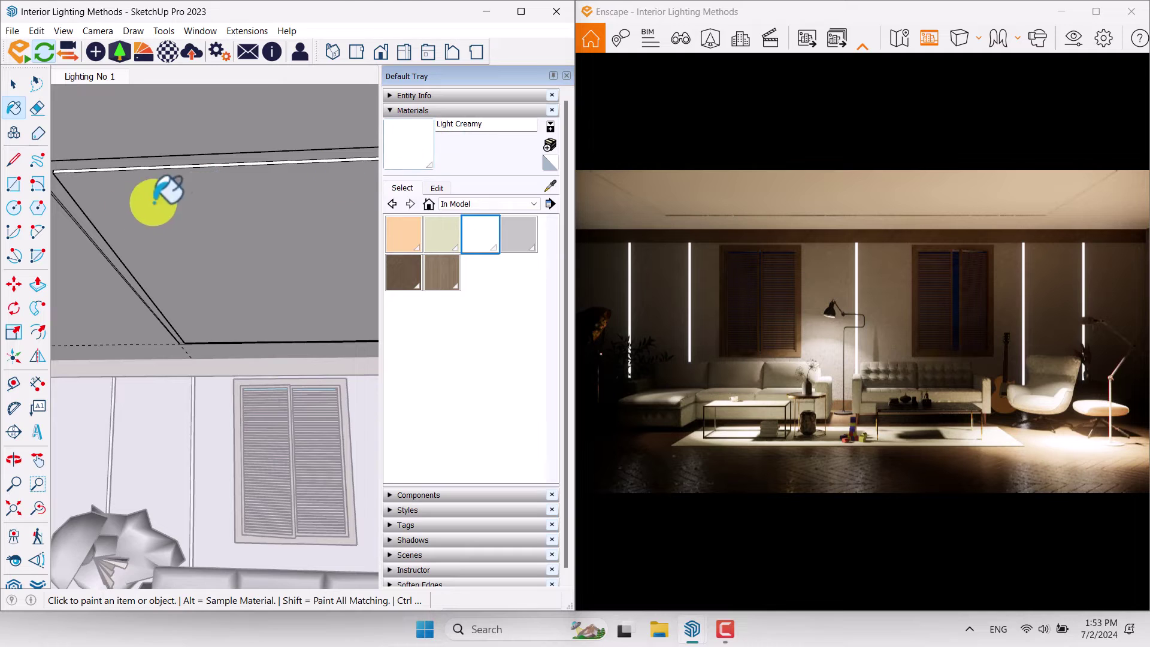
{"action": "scroll", "coordinate": [90, 216], "scroll_direction": "up", "scroll_amount": 1}
{"action": "left_click", "coordinate": [85, 223]}
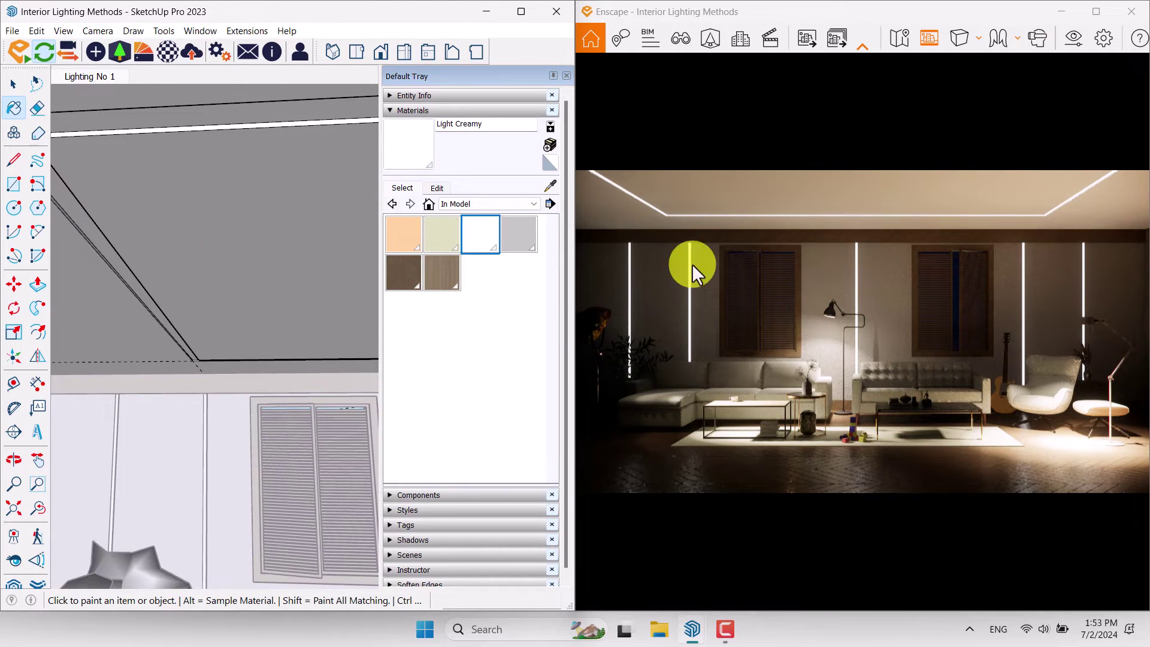
{"action": "scroll", "coordinate": [238, 249], "scroll_direction": "down", "scroll_amount": 2}
{"action": "key", "text": "space"}
{"action": "right_click", "coordinate": [239, 400]}
{"action": "left_click", "coordinate": [239, 400]}
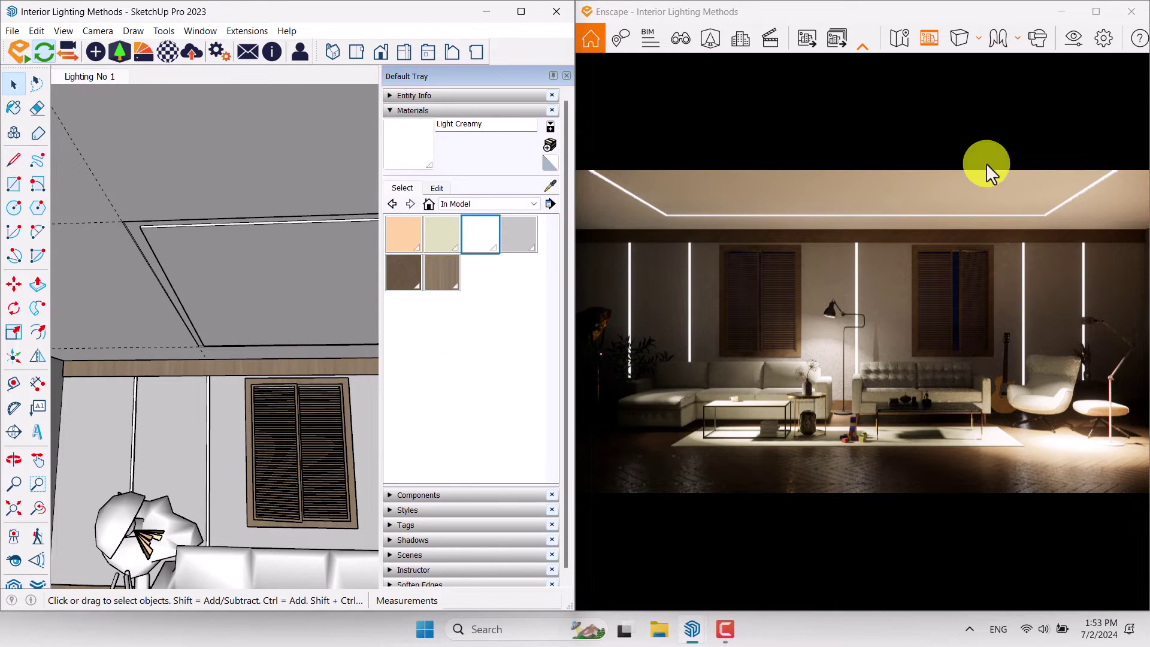
{"action": "left_click", "coordinate": [1100, 13]}
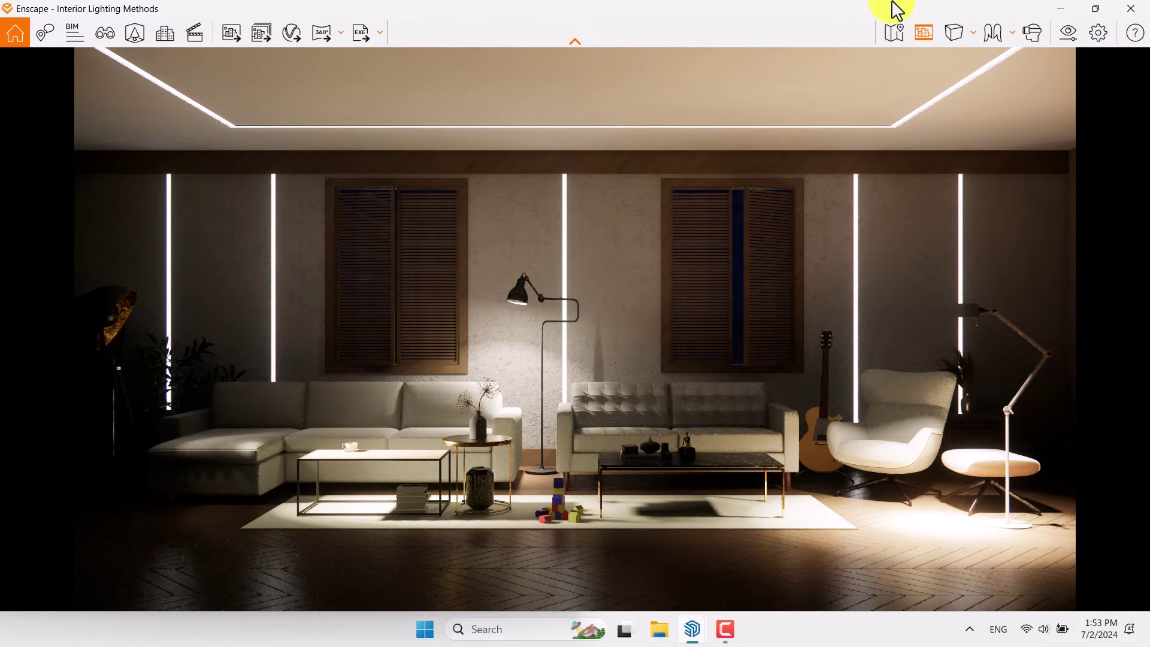
{"action": "left_click_drag", "start_coordinate": [739, 9], "coordinate": [1147, 161]}
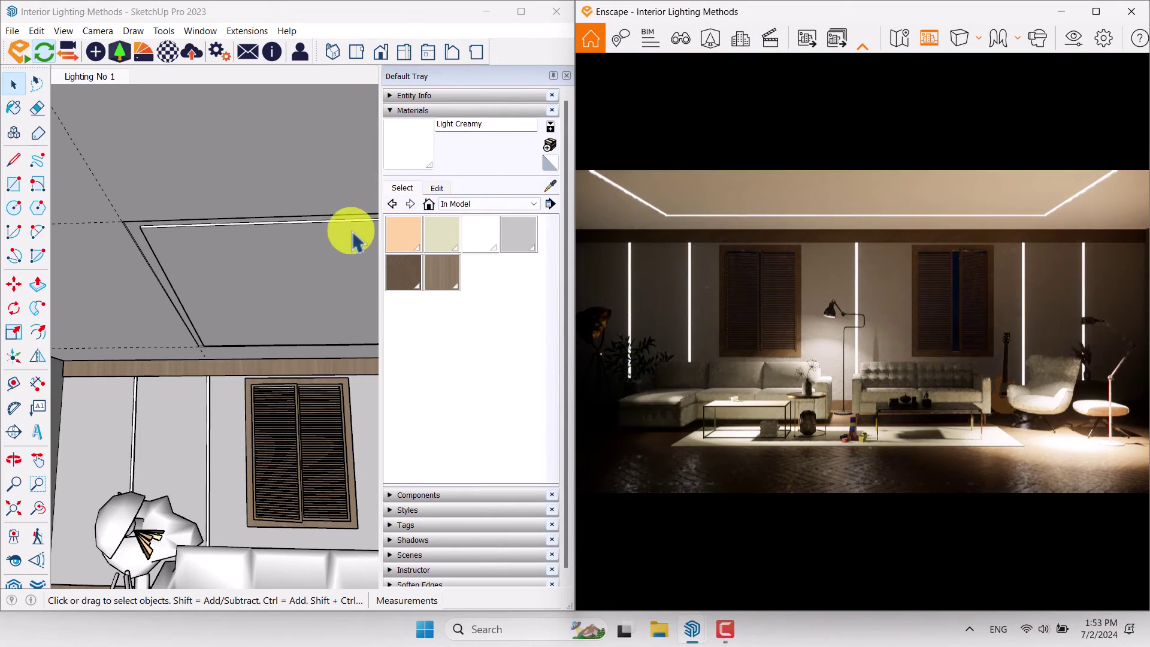
- Select the tripod floor lamp and rotate it with the Move tool's rotate grips
{"action": "mouse_move", "coordinate": [231, 449]}
{"action": "middle_mouse_down"}
{"action": "mouse_move", "coordinate": [212, 476]}
{"action": "mouse_move", "coordinate": [206, 385]}
{"action": "mouse_move", "coordinate": [113, 385]}
{"action": "middle_mouse_up"}
{"action": "scroll", "coordinate": [172, 328], "scroll_direction": "up", "scroll_amount": 5}
{"action": "left_click", "coordinate": [203, 347]}
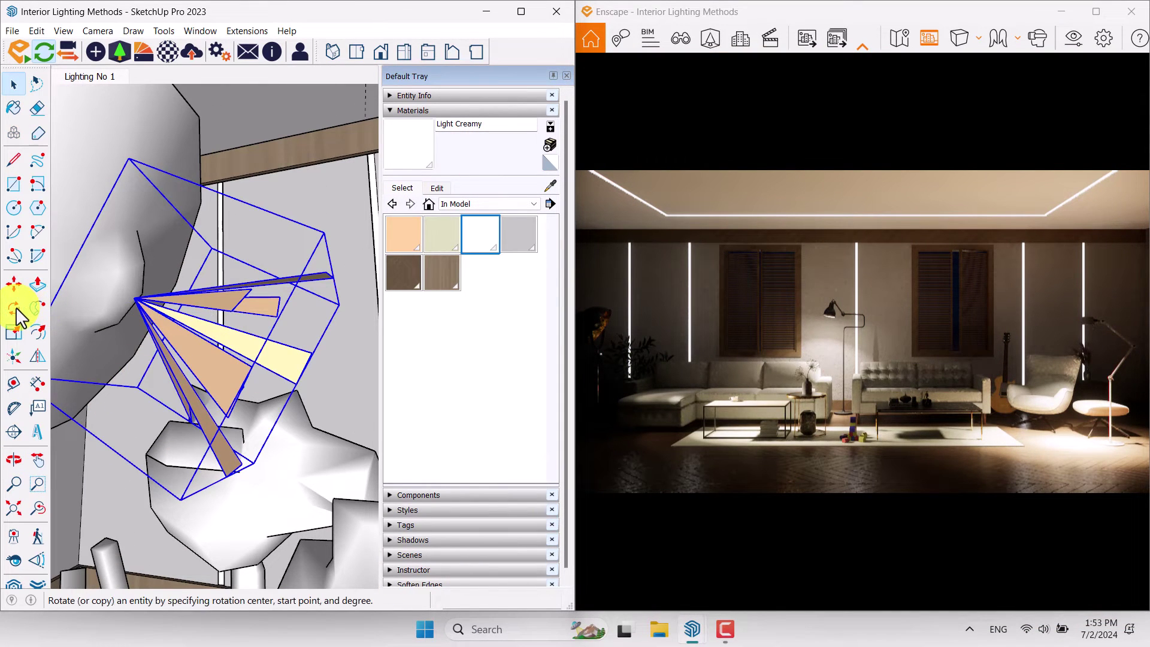
{"action": "left_click", "coordinate": [13, 285]}
{"action": "left_click", "coordinate": [226, 359]}
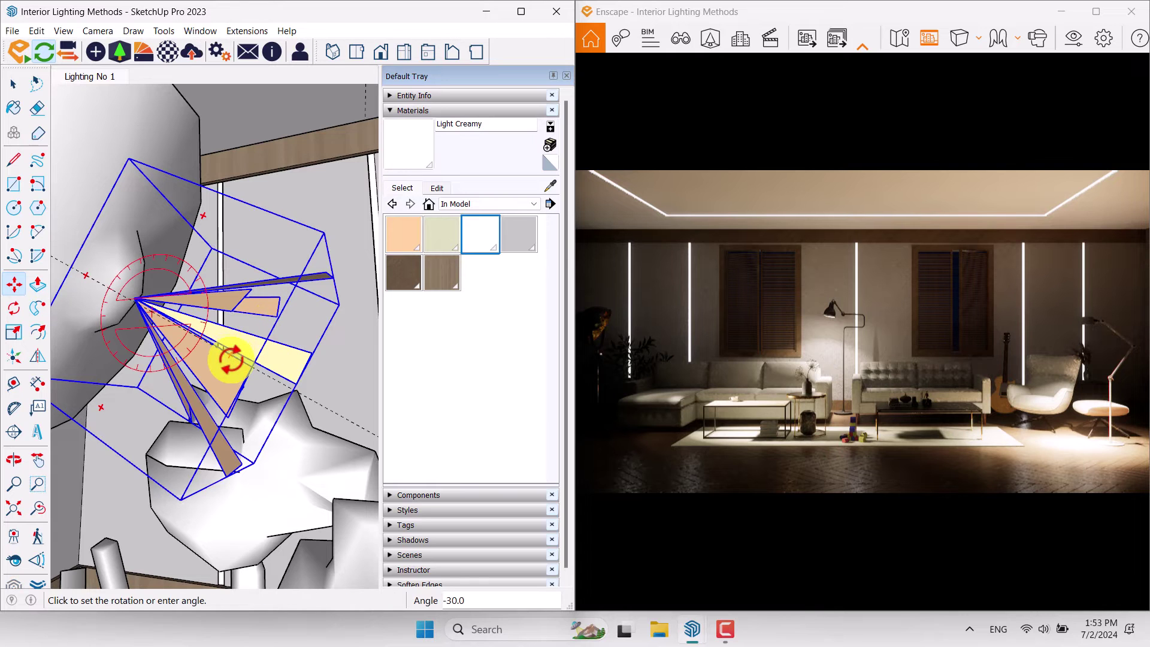
{"action": "left_click", "coordinate": [228, 379]}
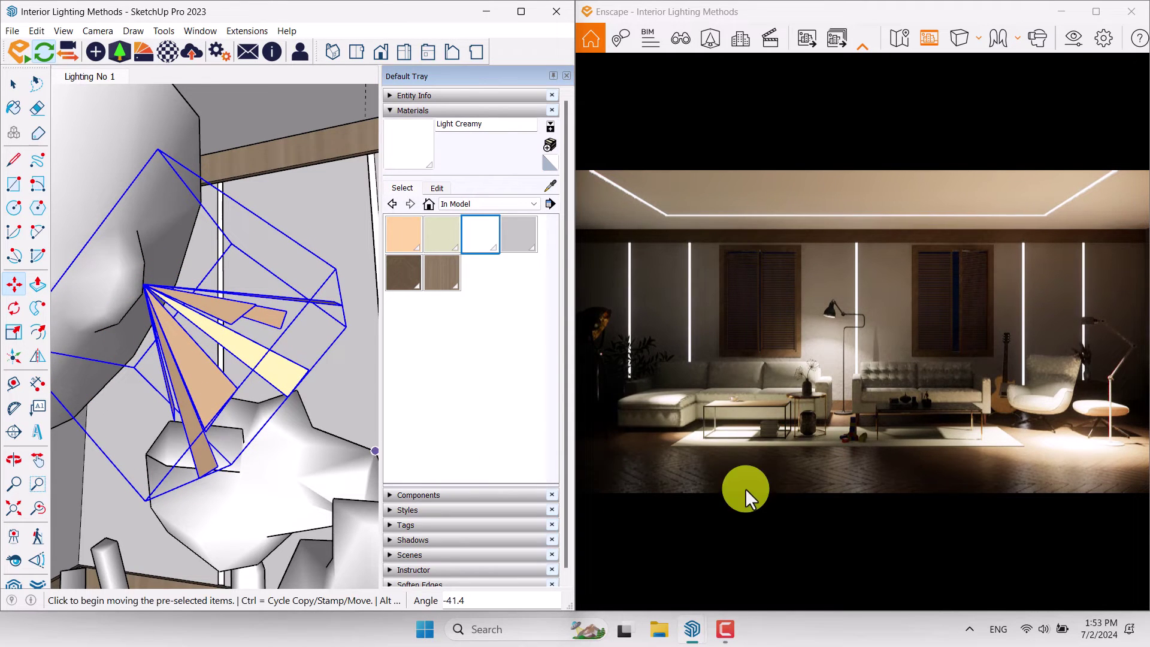
- Rotate the lamp head further to a final angle of about -75 degrees
{"action": "middle_click_drag", "start_coordinate": [299, 387], "coordinate": [102, 360]}
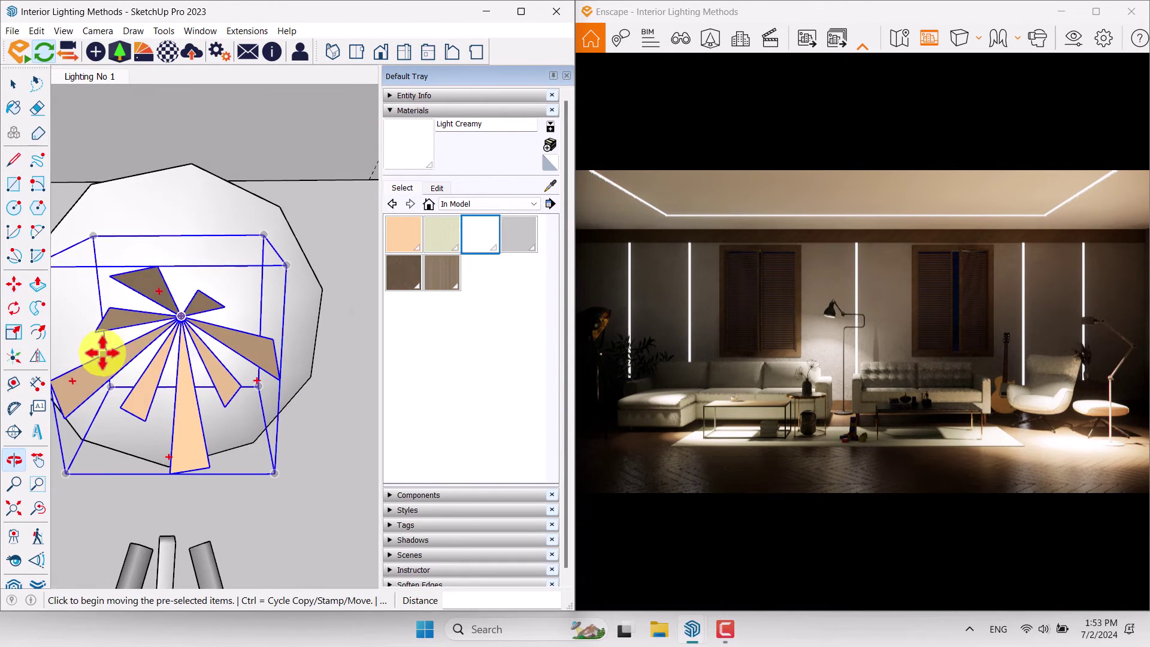
{"action": "left_click", "coordinate": [166, 297]}
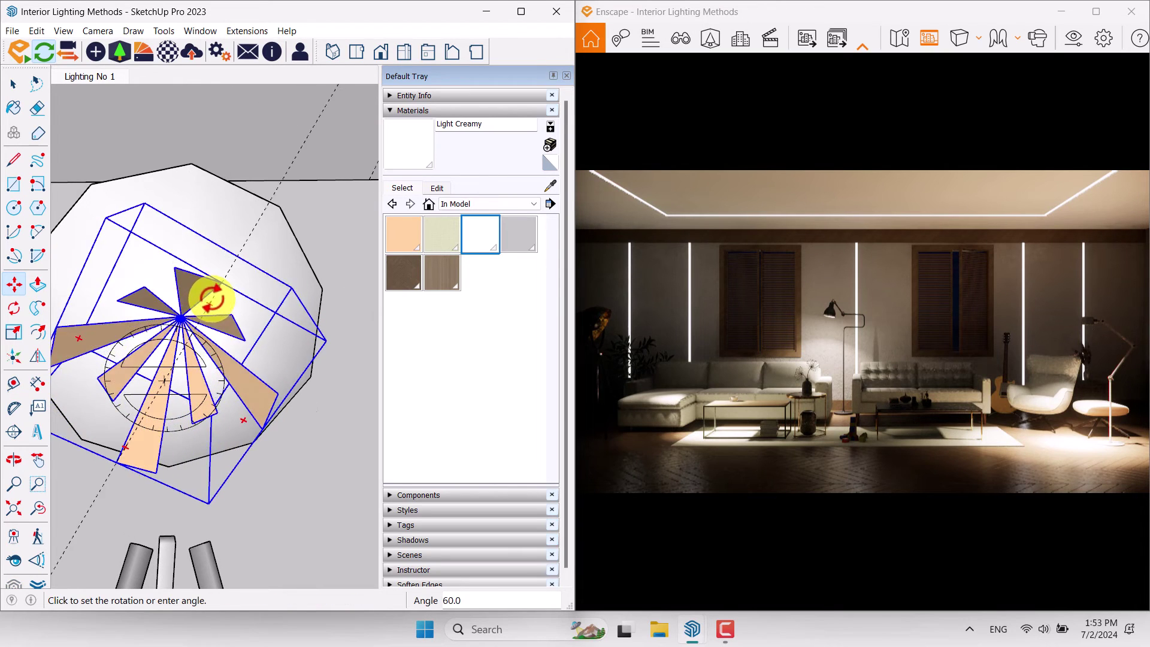
{"action": "left_click", "coordinate": [216, 297]}
{"action": "middle_click_drag", "start_coordinate": [257, 379], "coordinate": [196, 434]}
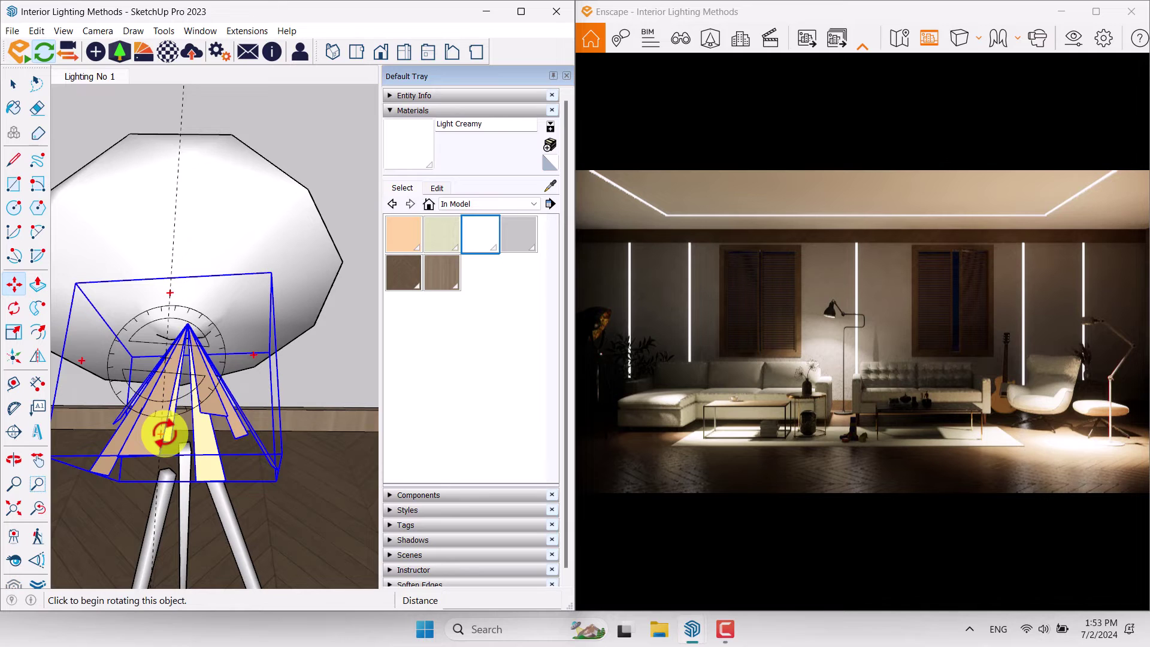
{"action": "left_click", "coordinate": [167, 438]}
{"action": "left_click", "coordinate": [186, 434]}
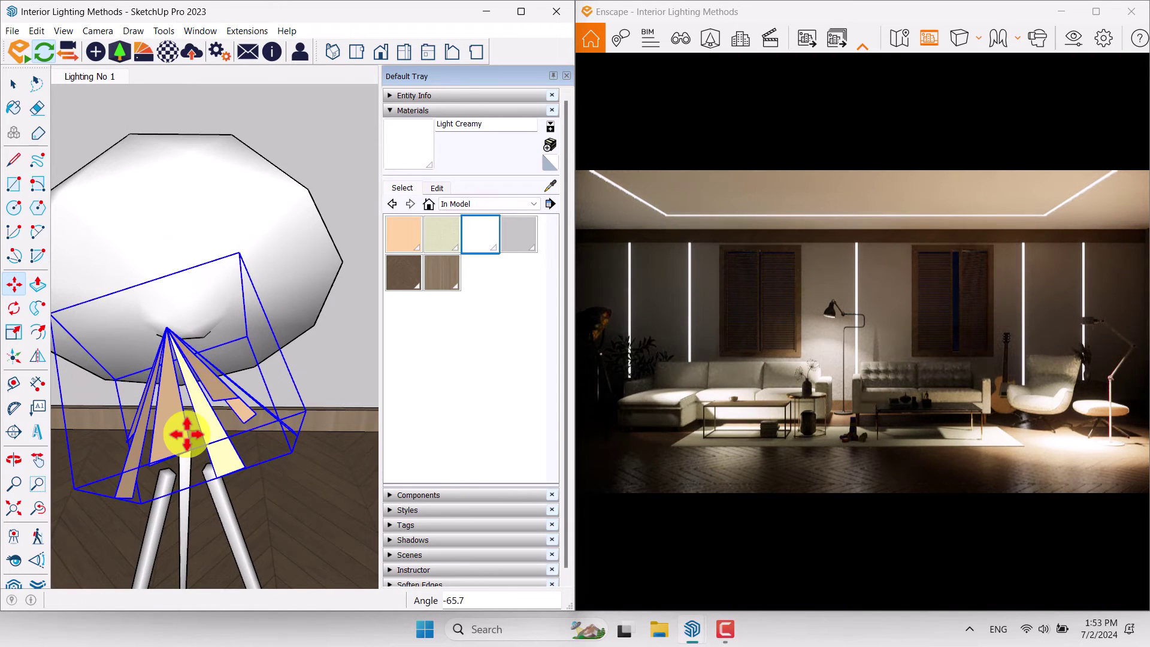
{"action": "left_click", "coordinate": [180, 436]}
{"action": "left_click", "coordinate": [176, 433]}
{"action": "key", "text": "space"}
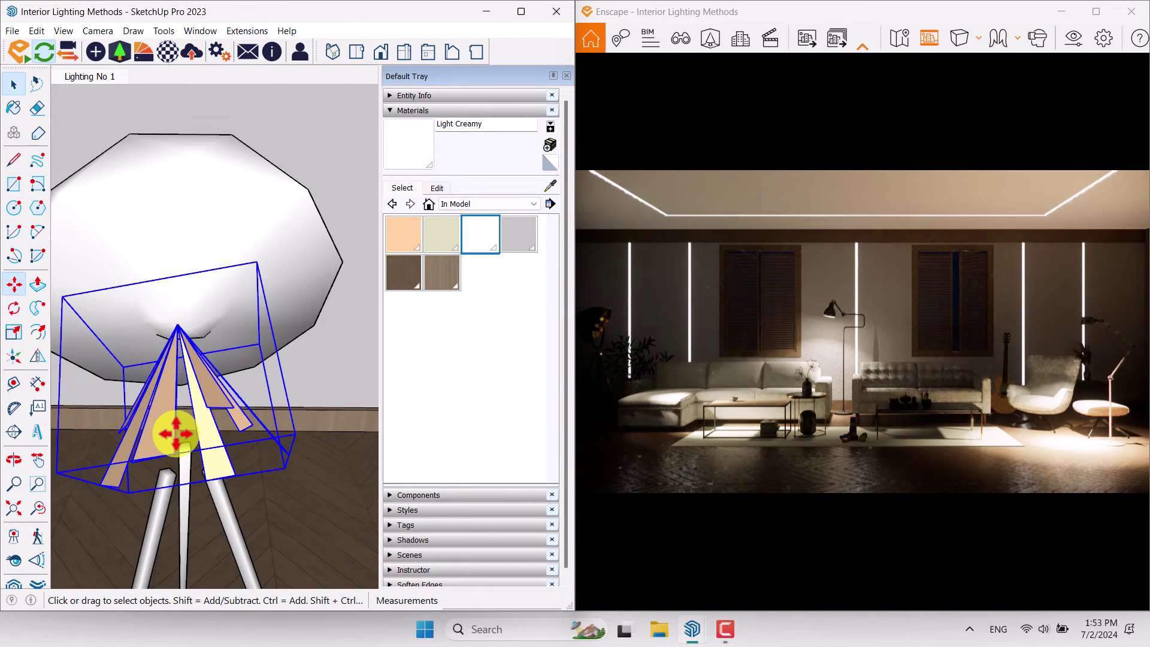
- Deselect the lamp, return to the Lighting No 1 scene, and close the side tray
{"action": "left_click", "coordinate": [141, 98]}
{"action": "left_click", "coordinate": [96, 76]}
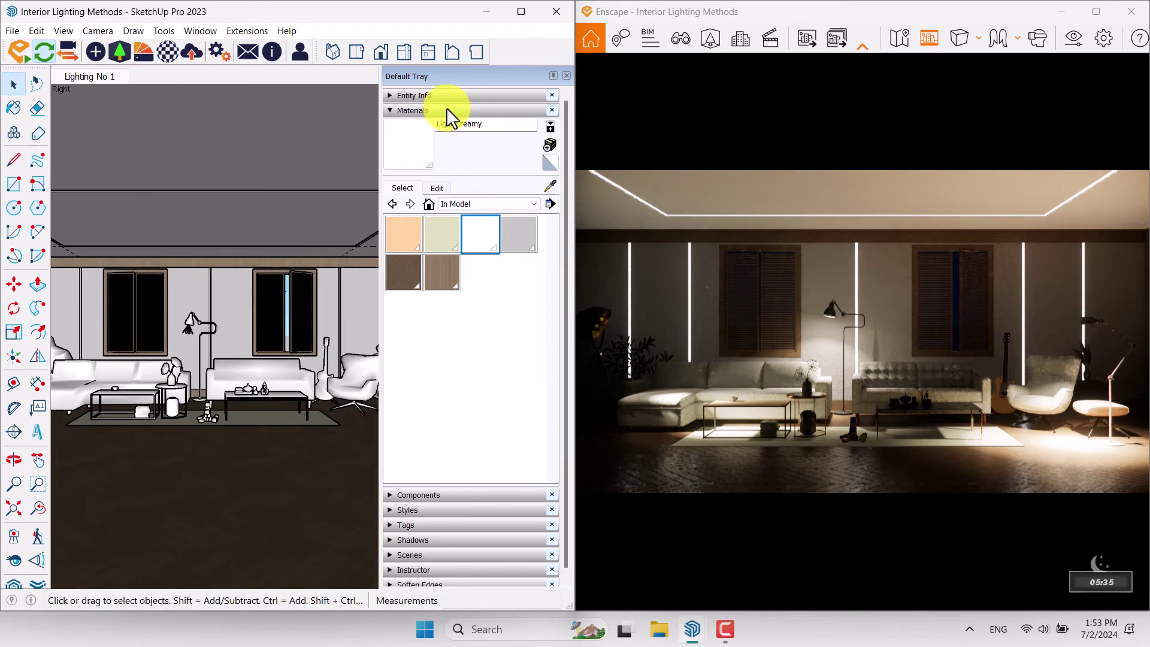
{"action": "left_click", "coordinate": [447, 106]}
{"action": "left_click", "coordinate": [566, 76]}
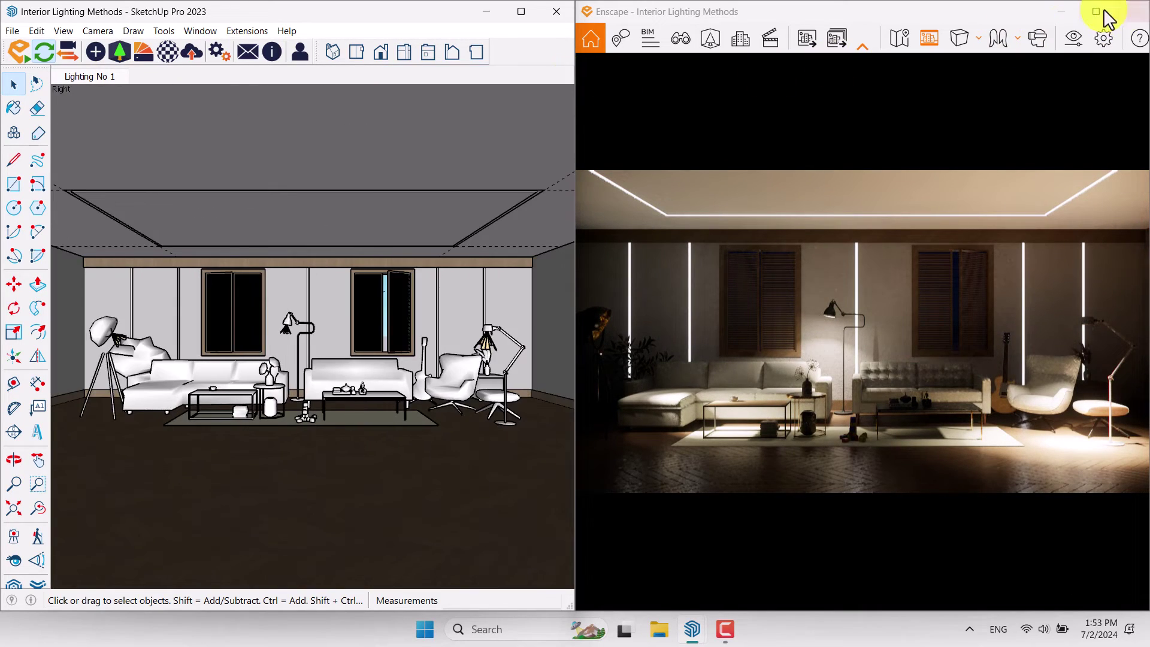
- Set Enscape exposure to 63% with Auto Exposure on, and add 29% depth of field
{"action": "left_click", "coordinate": [1104, 11]}
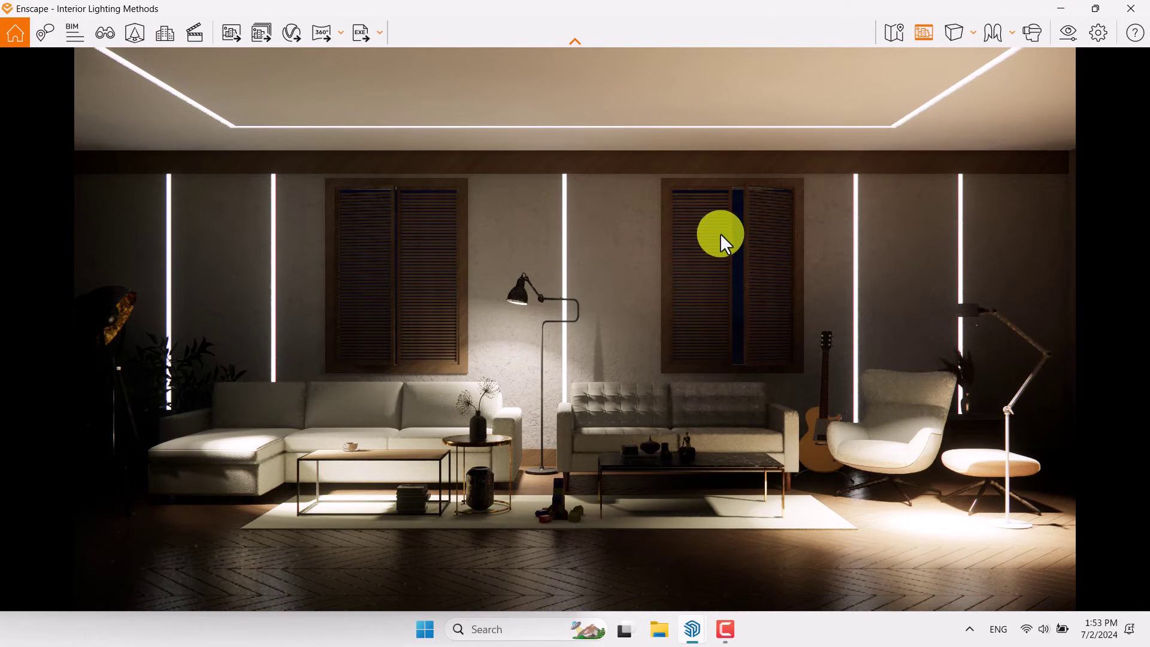
{"action": "left_click", "coordinate": [1065, 35]}
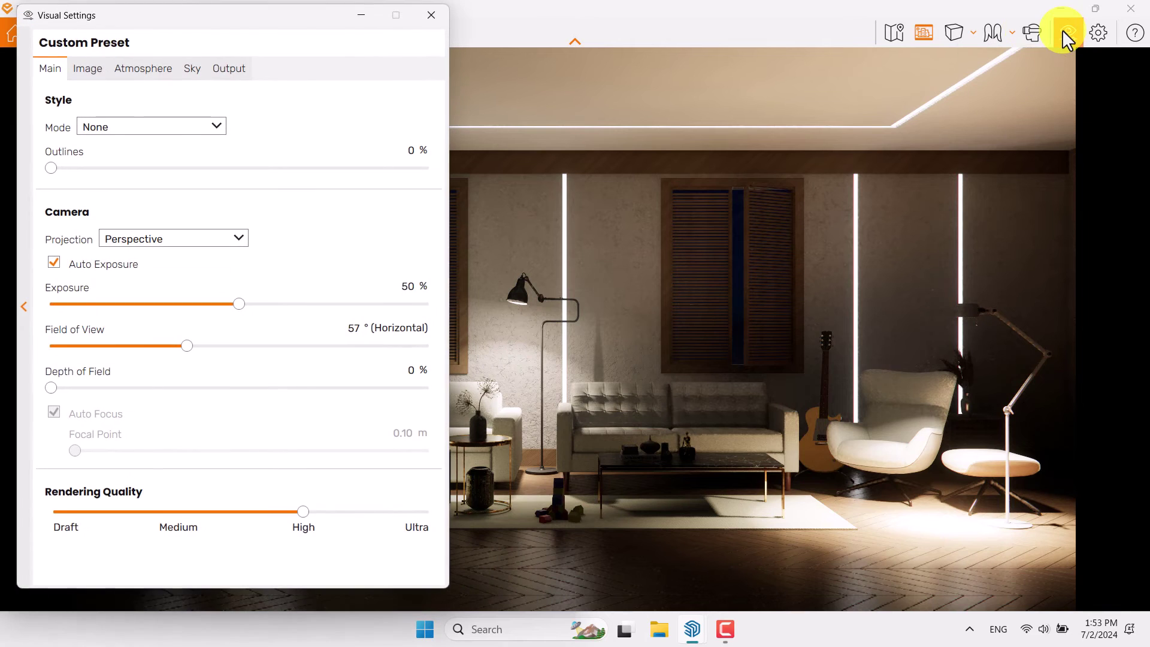
{"action": "left_click", "coordinate": [81, 269]}
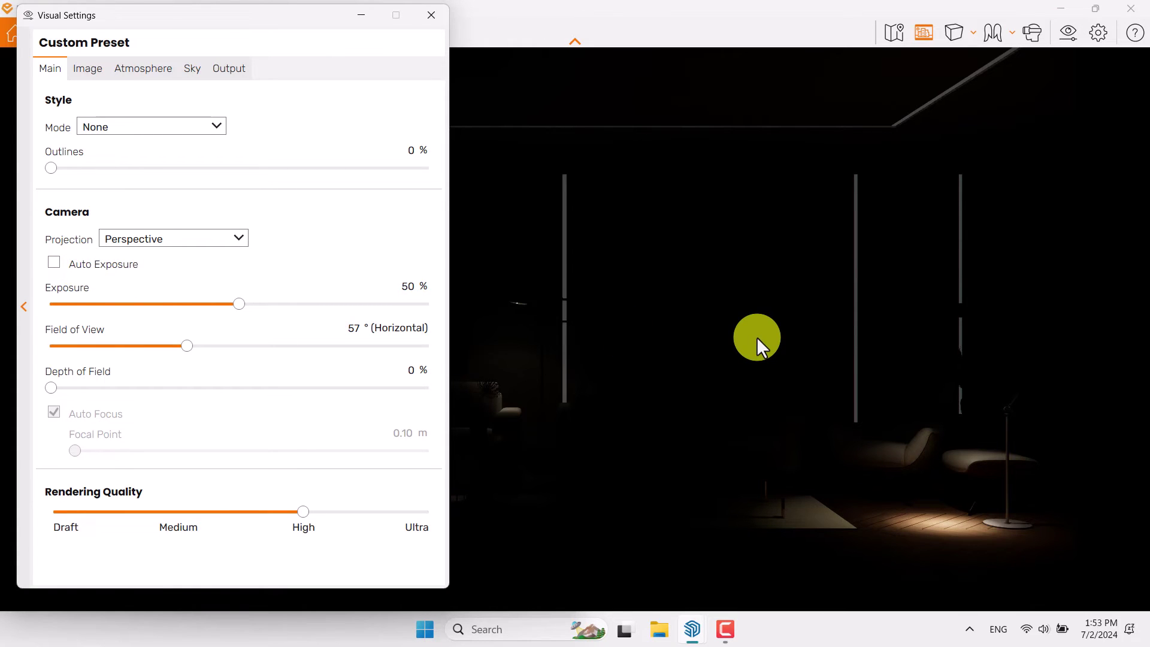
{"action": "left_click", "coordinate": [80, 277]}
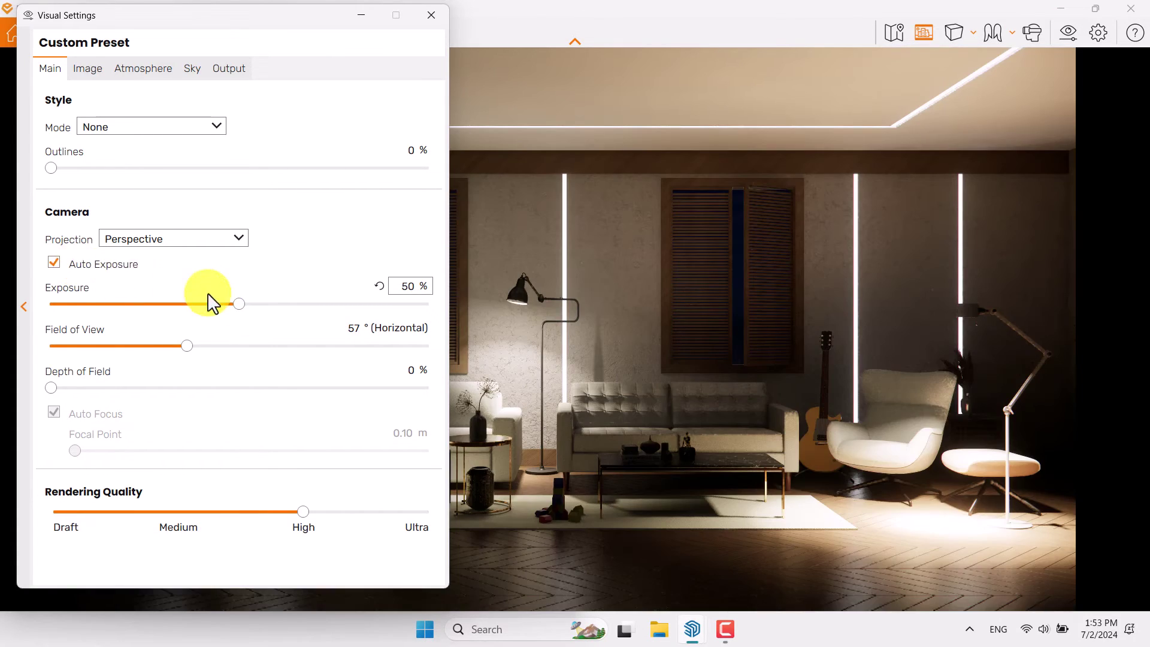
{"action": "left_click_drag", "start_coordinate": [243, 308], "coordinate": [277, 316]}
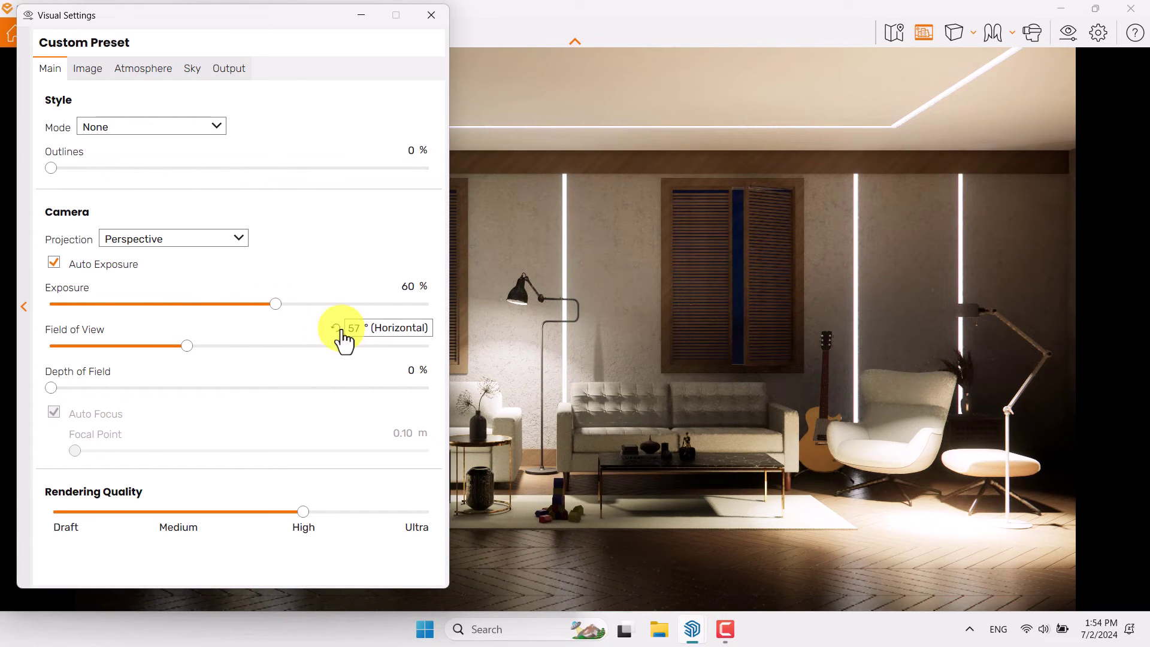
{"action": "left_click", "coordinate": [403, 292]}
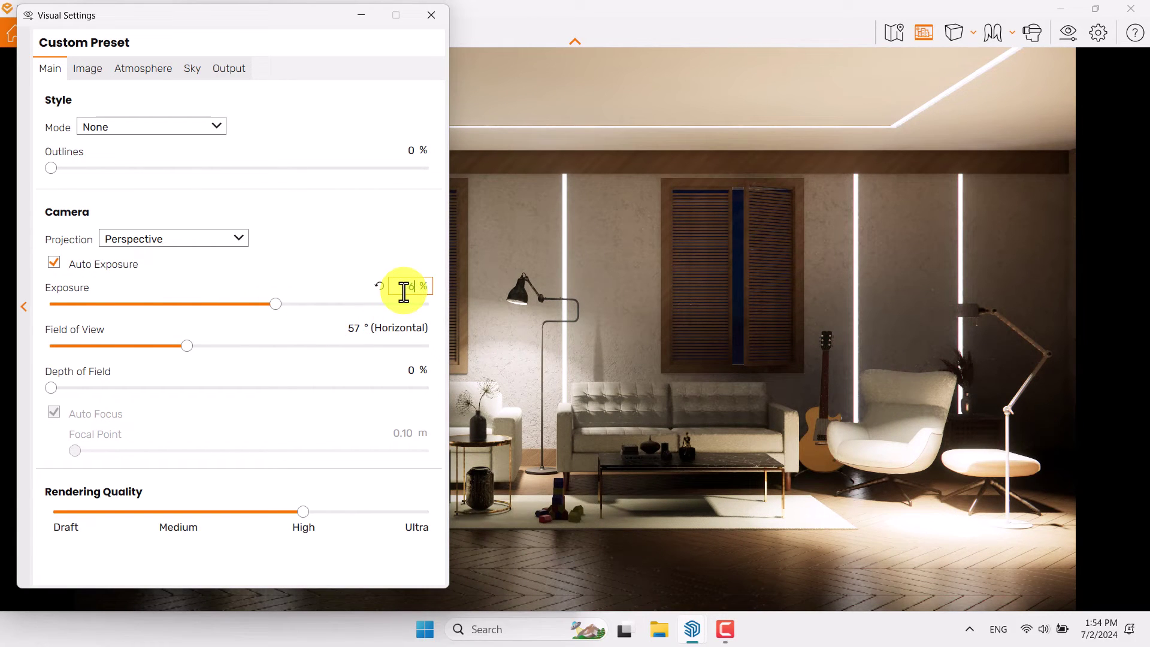
{"action": "key", "text": "Return"}
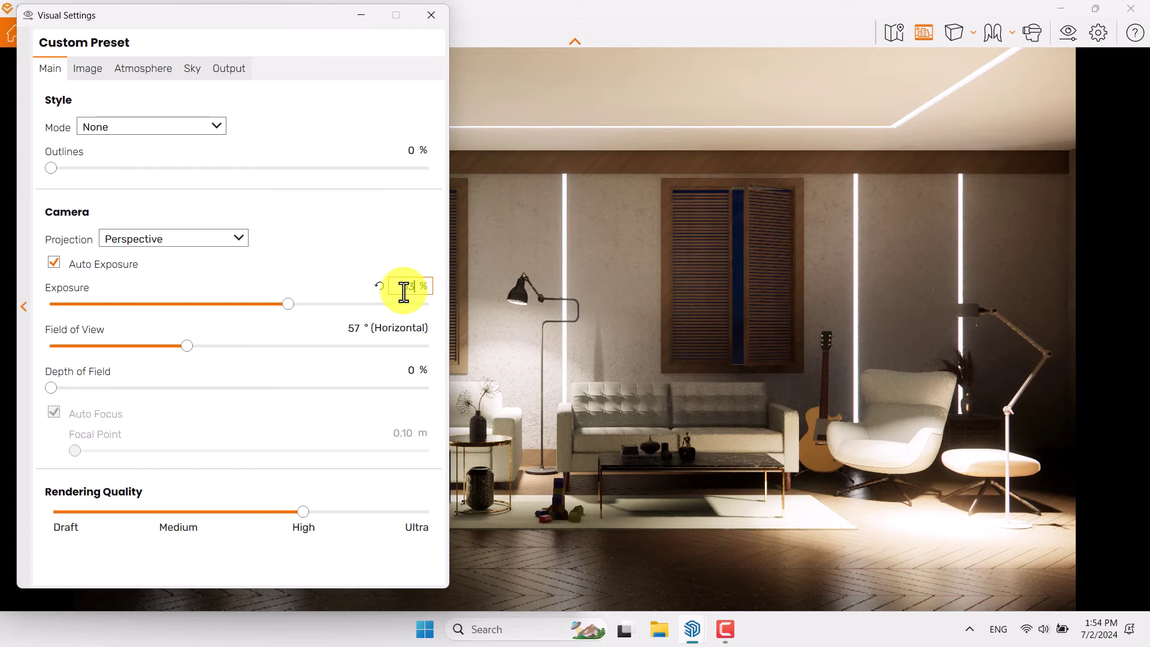
{"action": "left_click", "coordinate": [361, 327]}
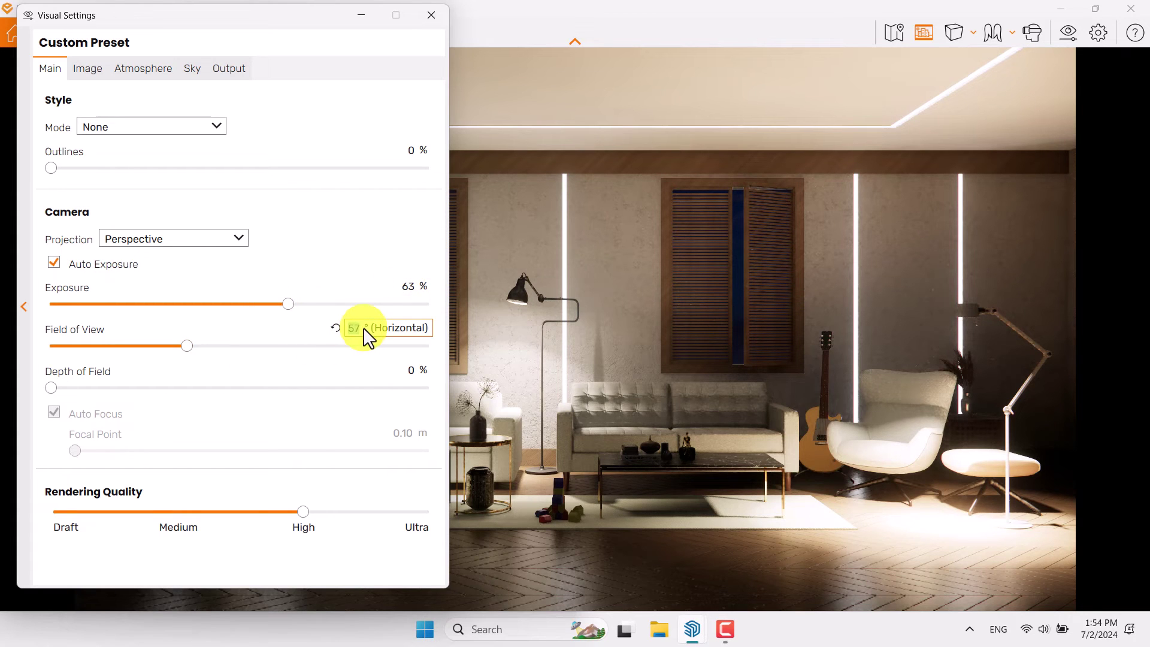
{"action": "left_click_drag", "start_coordinate": [50, 388], "coordinate": [159, 387]}
- Turn off Auto Focus, set the focal point to 6.38 m and depth of field to 11%
{"action": "left_click", "coordinate": [67, 417]}
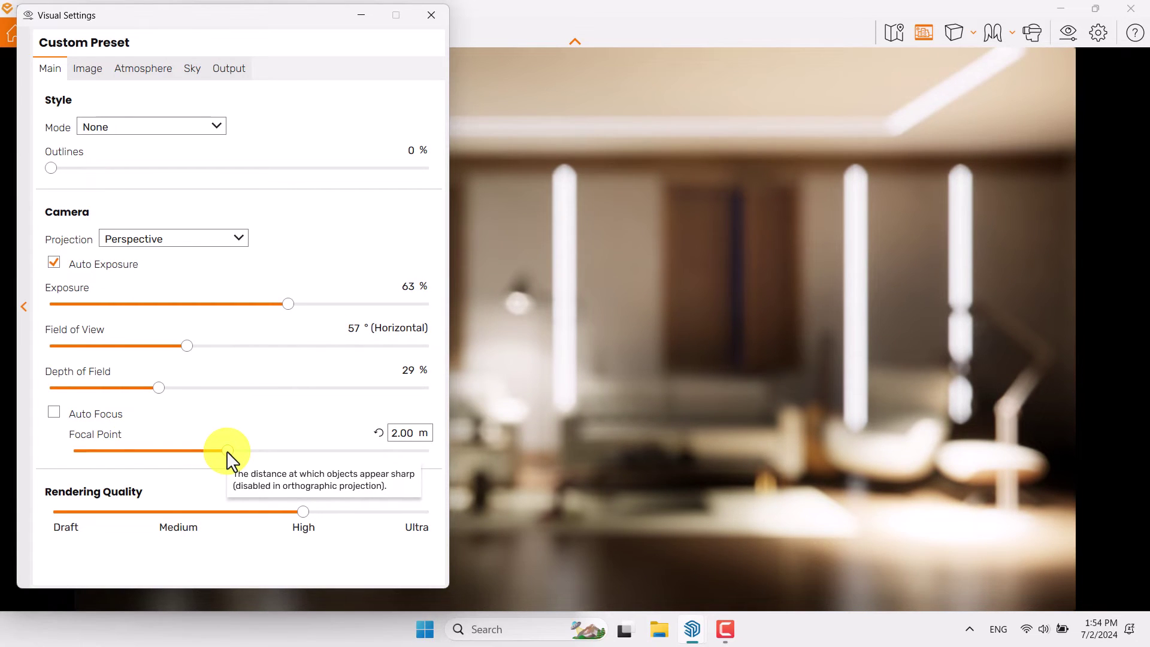
{"action": "left_click_drag", "start_coordinate": [228, 454], "coordinate": [288, 455]}
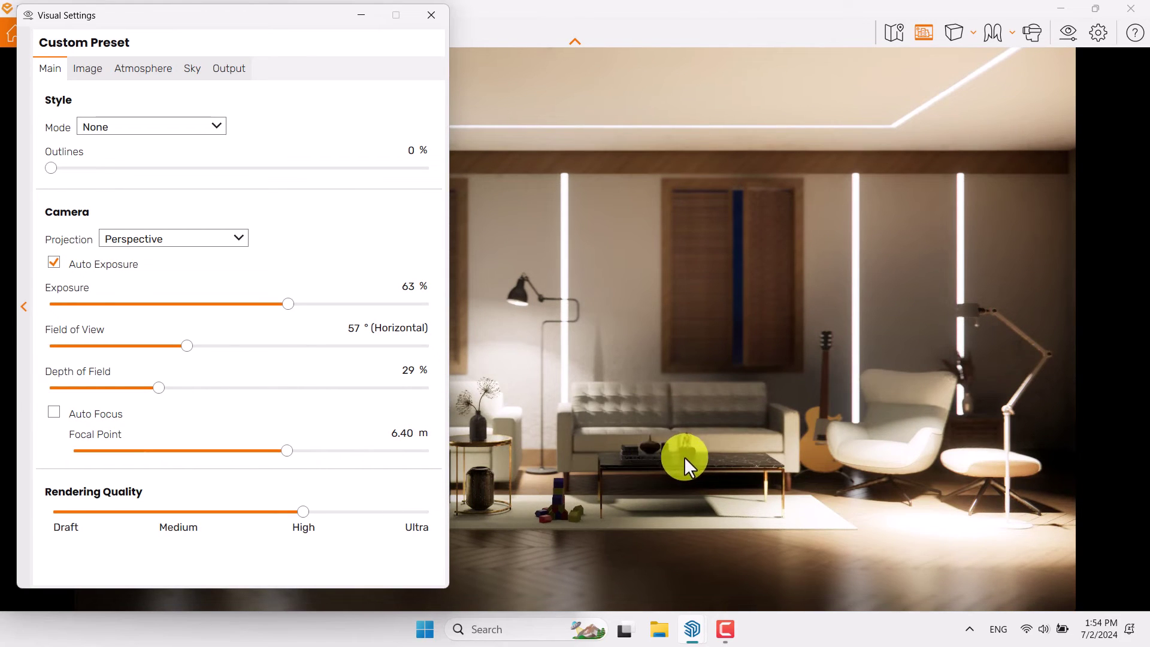
{"action": "mouse_move", "coordinate": [407, 436]}
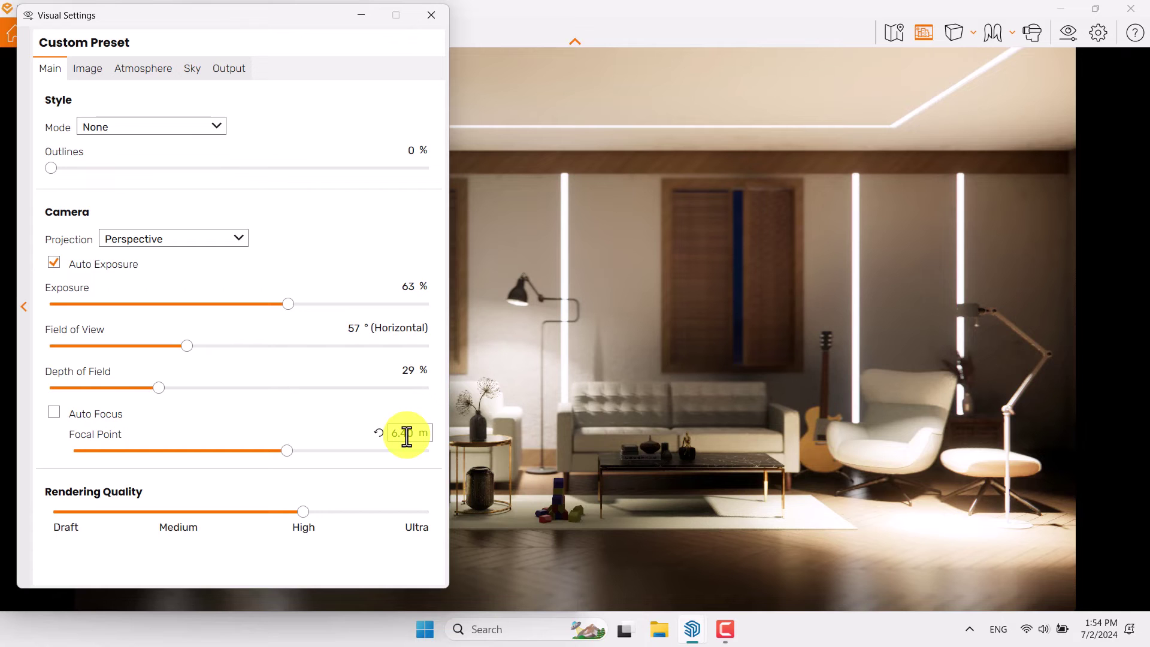
{"action": "left_click", "coordinate": [407, 434]}
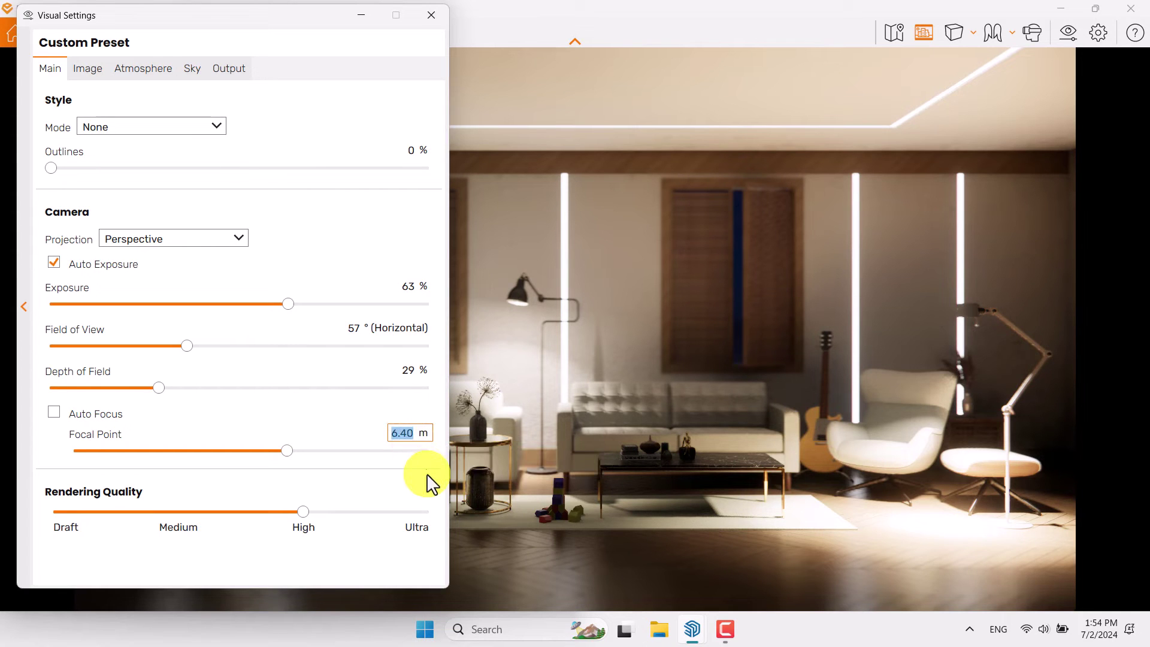
{"action": "type", "text": "6.38"}
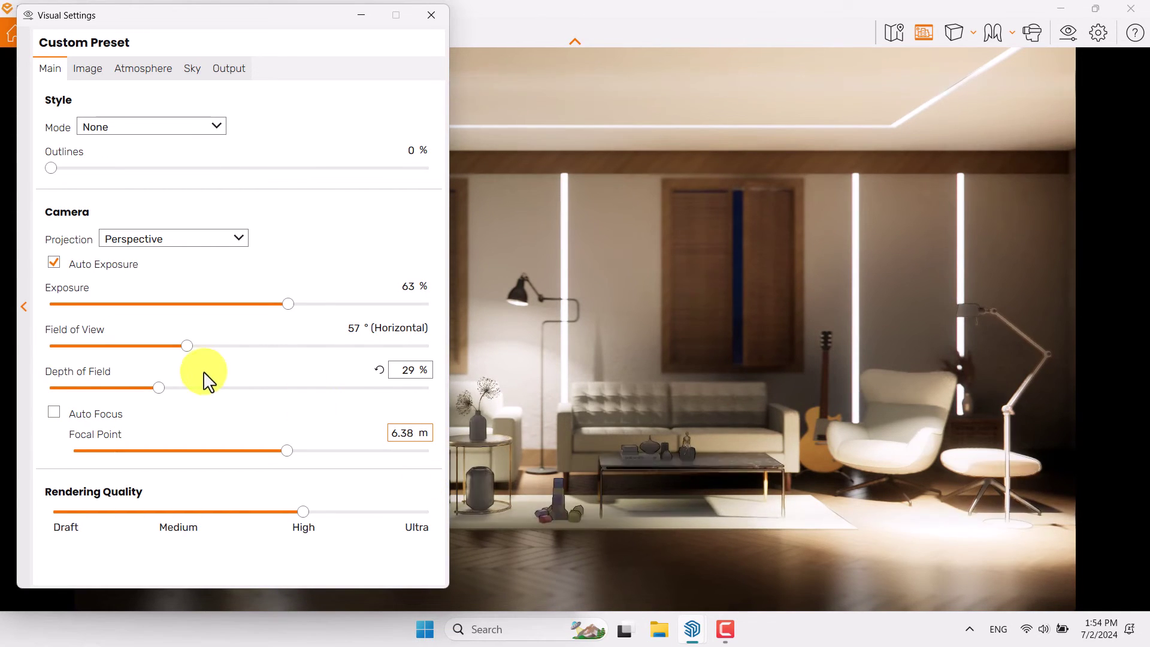
{"action": "left_click", "coordinate": [423, 372]}
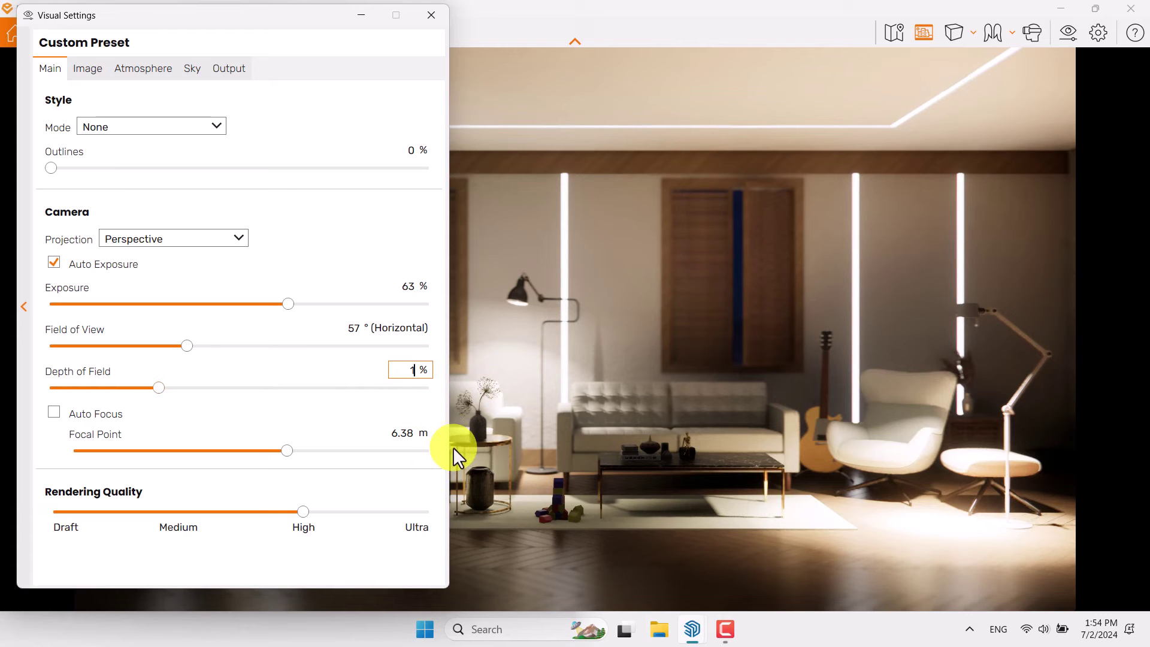
{"action": "type", "text": "11"}
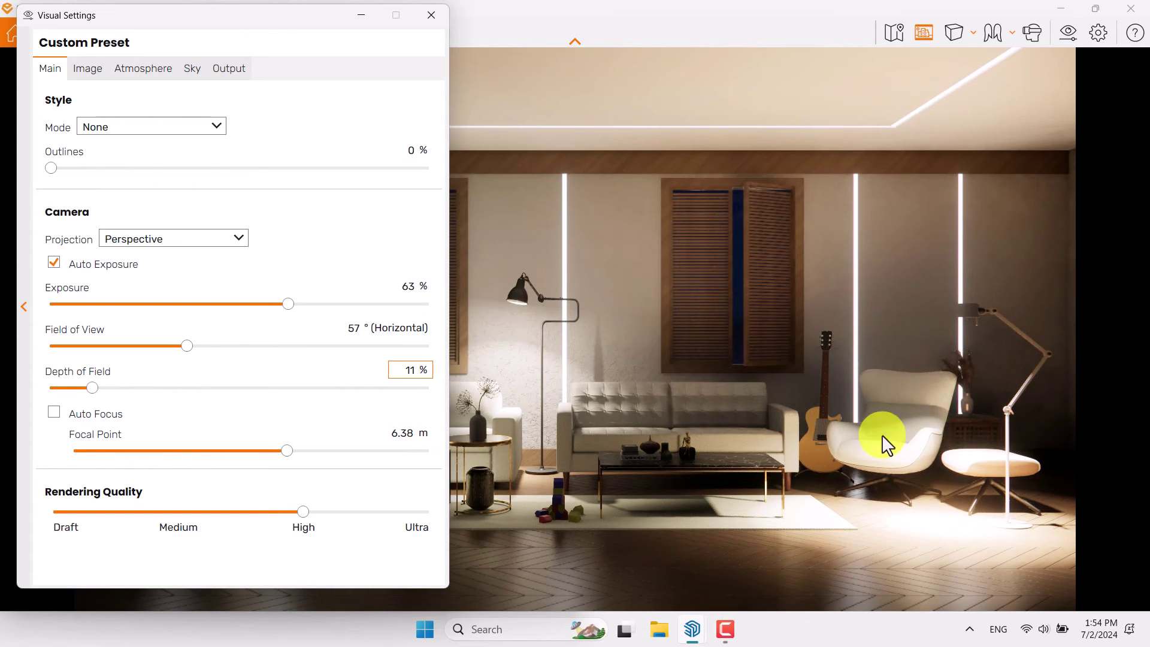
{"action": "left_click", "coordinate": [86, 71]}
- Enable Auto Contrast and set Color Temperature to 6,200 K, then select the Saturation field
{"action": "left_click", "coordinate": [56, 127]}
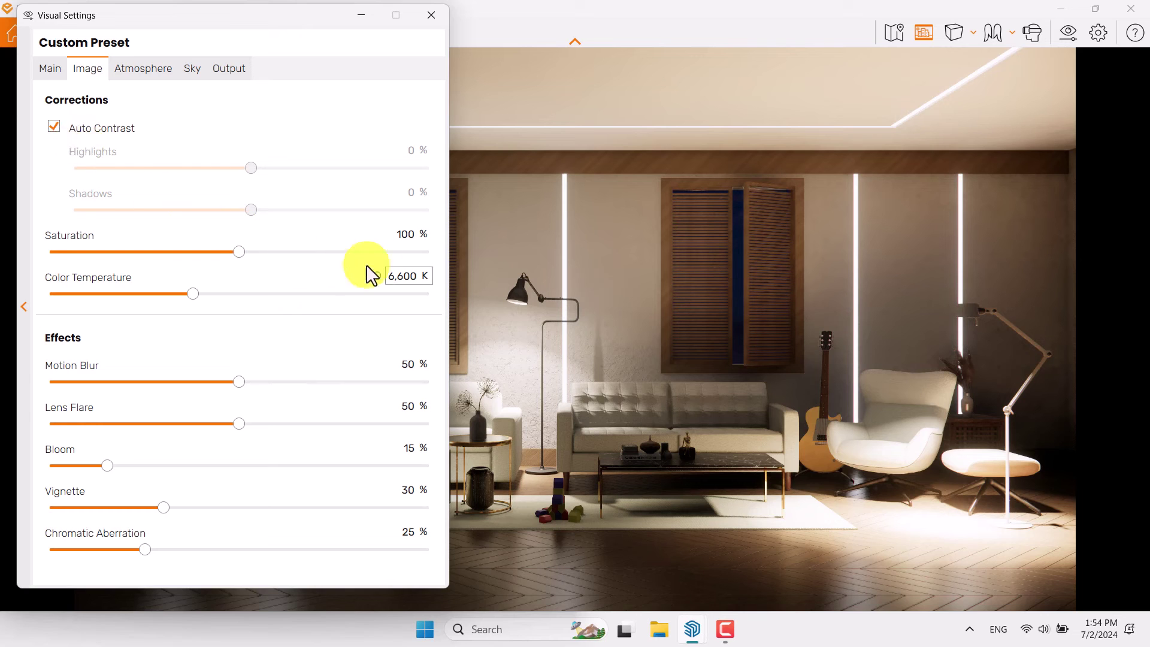
{"action": "left_click_drag", "start_coordinate": [215, 21], "coordinate": [872, 26]}
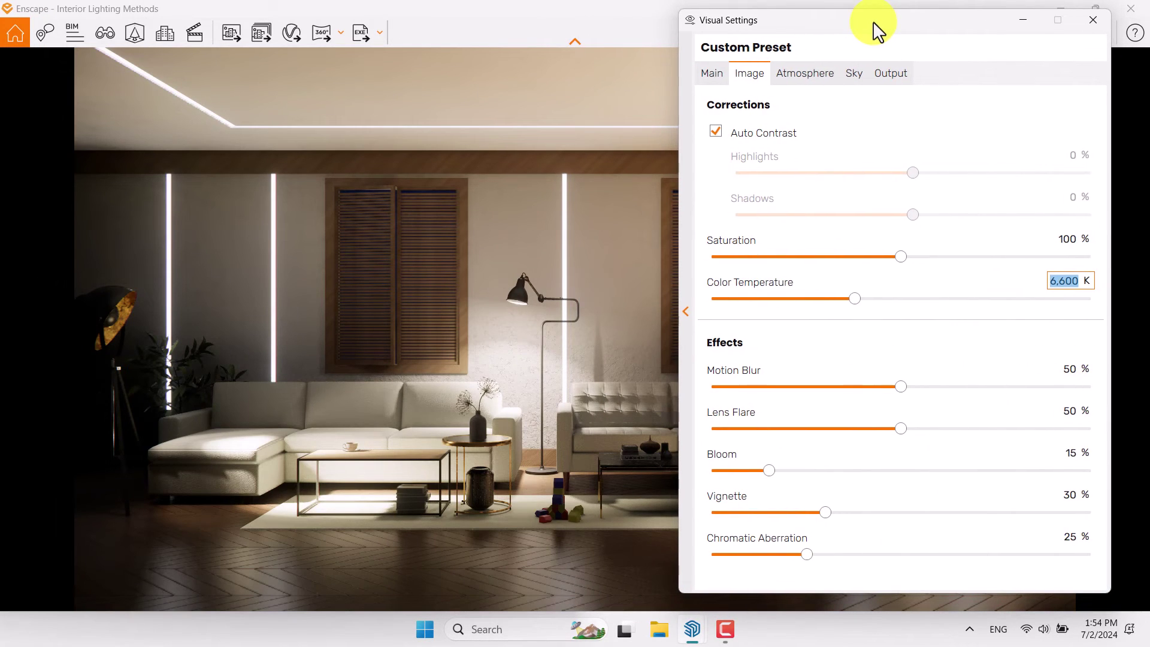
{"action": "left_click_drag", "start_coordinate": [852, 304], "coordinate": [930, 298]}
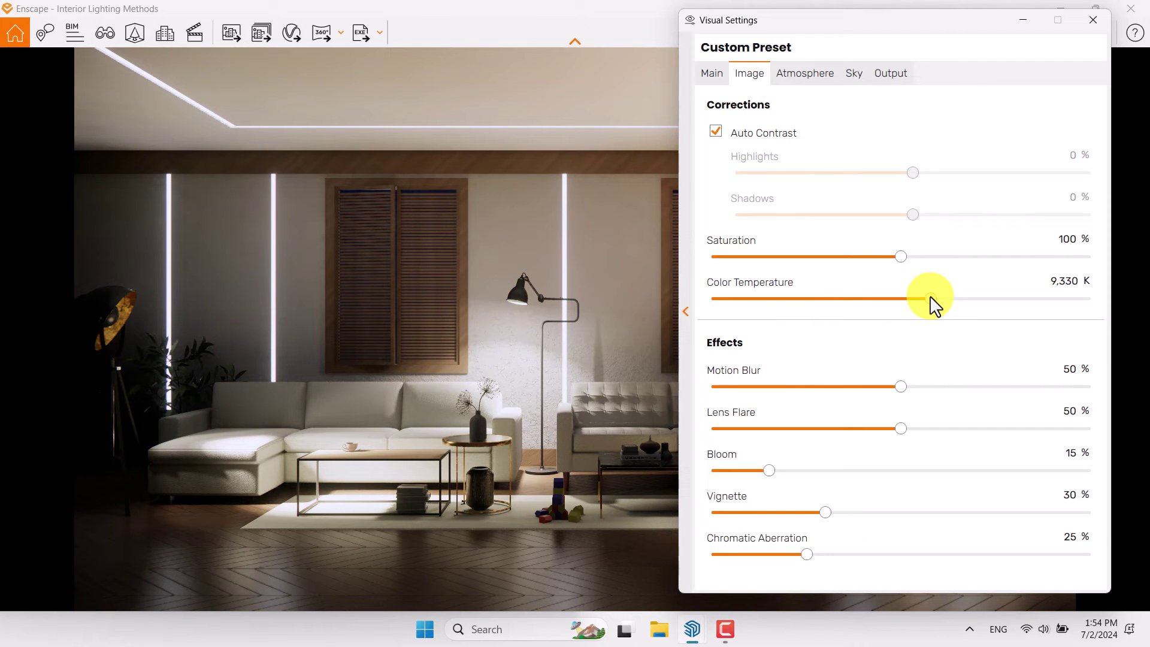
{"action": "left_click", "coordinate": [1064, 281]}
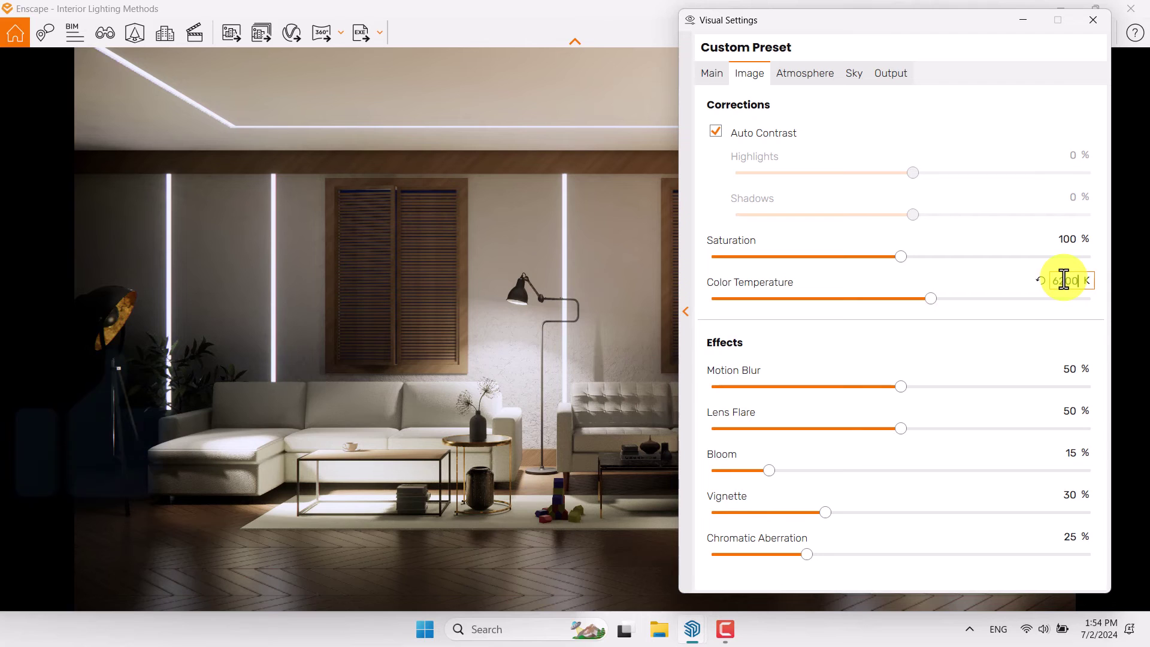
{"action": "key", "text": "Return"}
{"action": "left_click", "coordinate": [1065, 238]}
- Set Saturation to 101% and turn Motion Blur off
{"action": "type", "text": "101"}
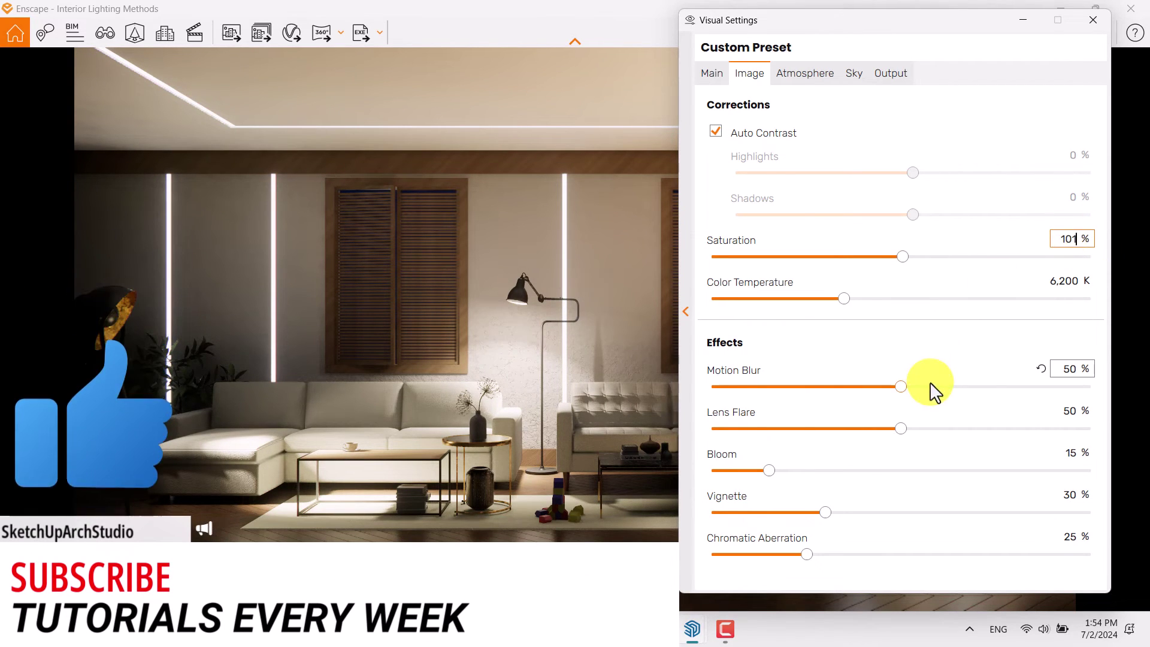
{"action": "key", "text": "Return"}
{"action": "left_click_drag", "start_coordinate": [902, 387], "coordinate": [557, 403]}
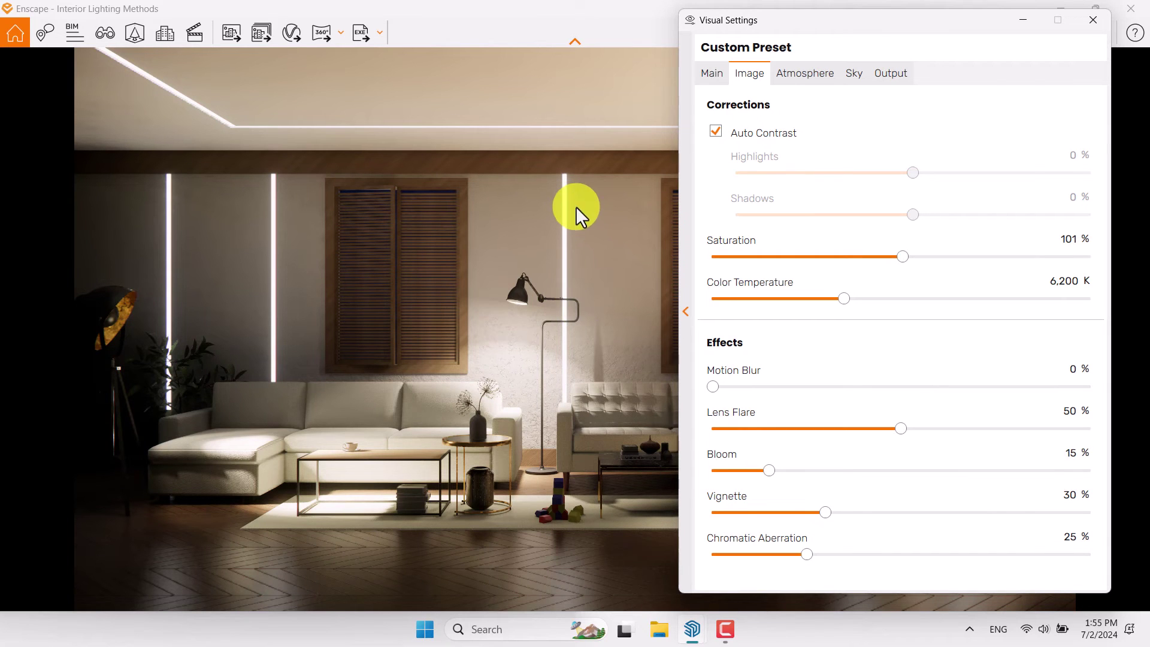
- Set Bloom to 6%, Lens Flare to 44% and Vignette to 21%
{"action": "left_click_drag", "start_coordinate": [768, 470], "coordinate": [897, 470]}
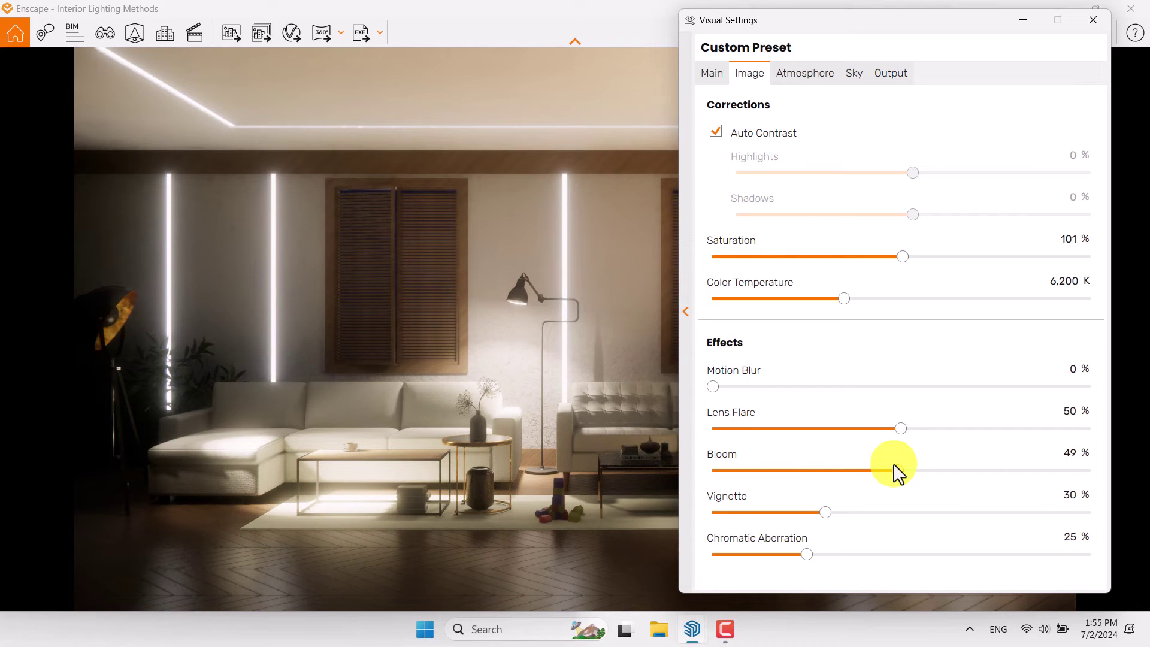
{"action": "left_click_drag", "start_coordinate": [896, 470], "coordinate": [749, 470]}
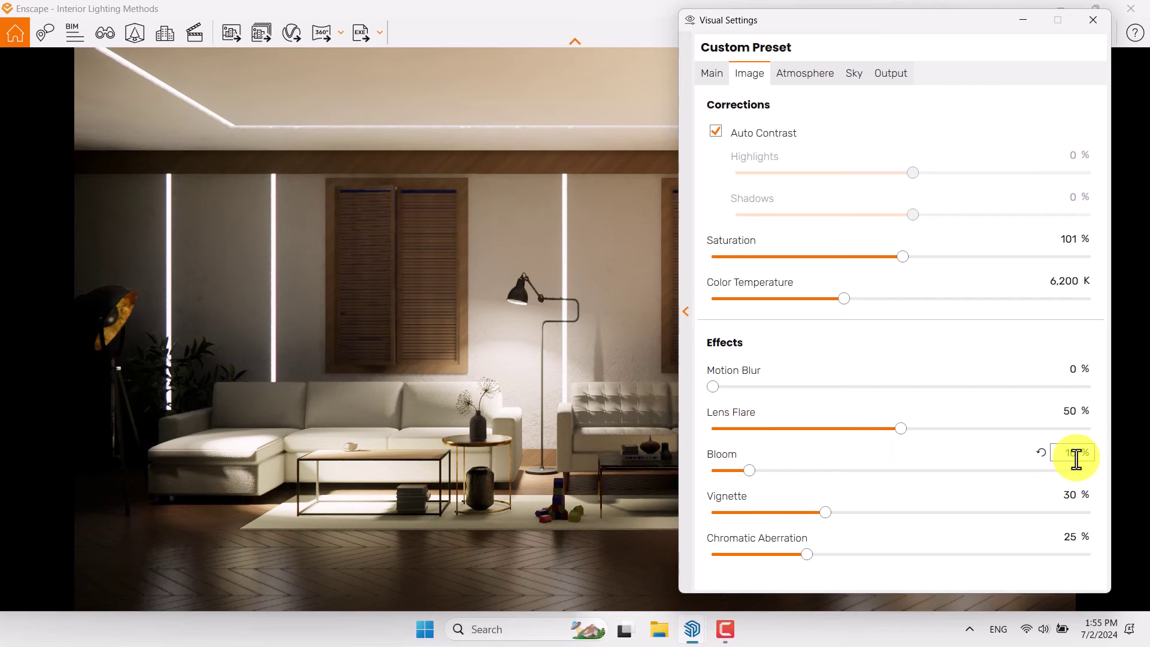
{"action": "left_click", "coordinate": [1069, 411]}
{"action": "type", "text": "44"}
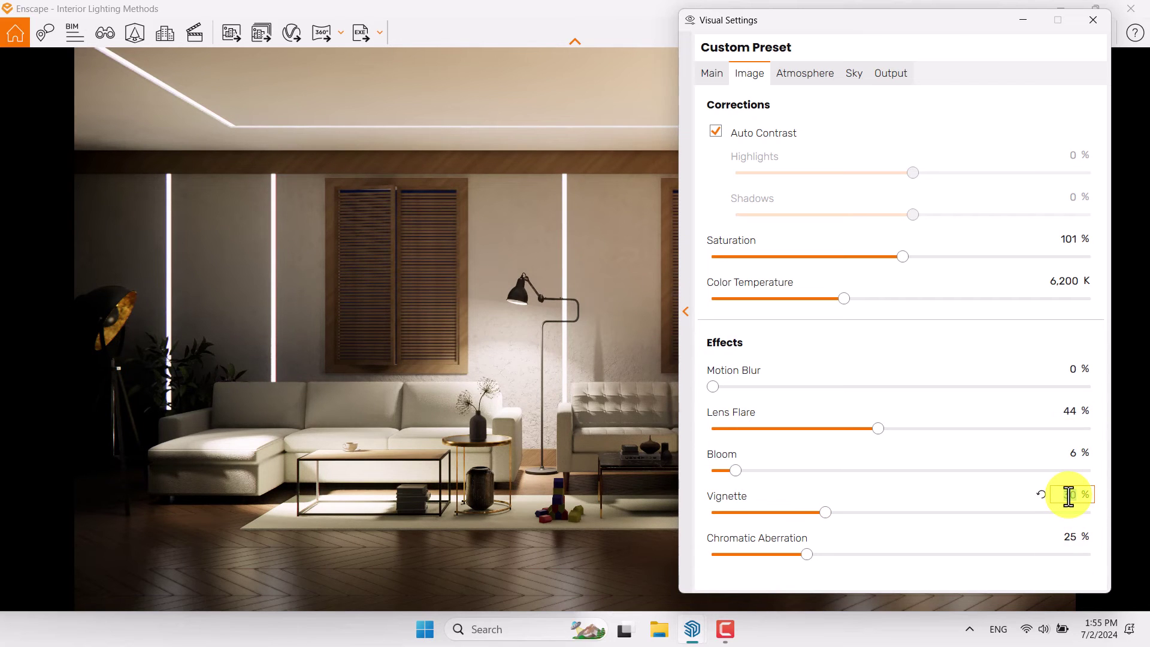
{"action": "left_click", "coordinate": [1069, 495]}
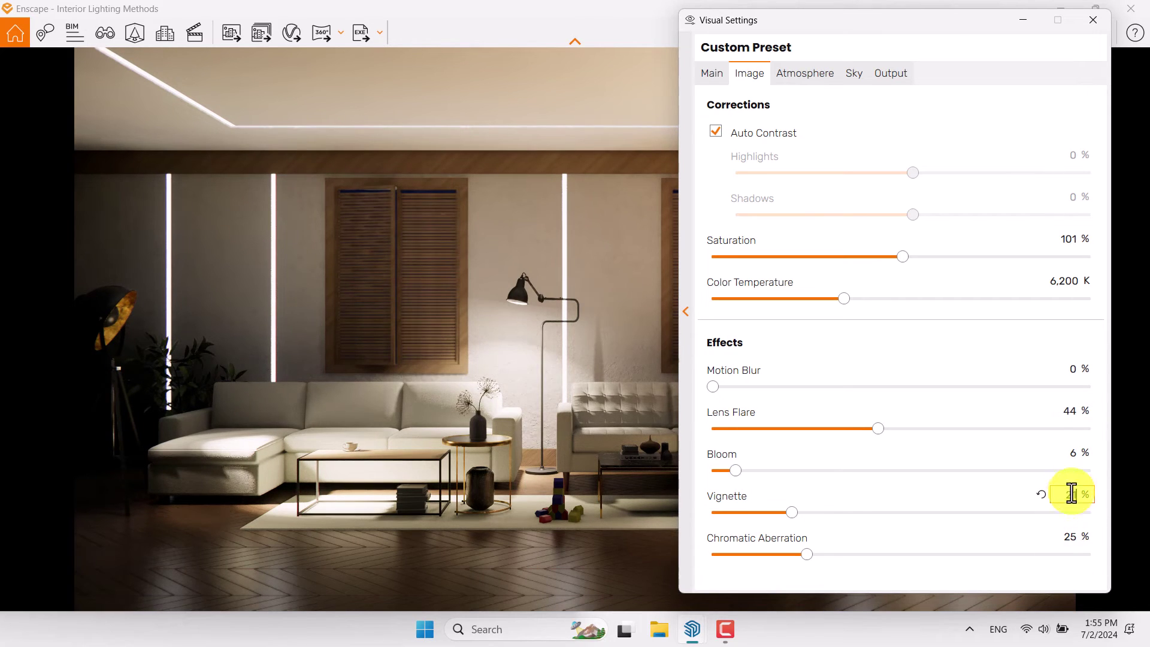
{"action": "type", "text": "21"}
{"action": "left_click", "coordinate": [1072, 535]}
- Set Chromatic Aberration to 0% and turn Atmosphere Fog Intensity down to 0
{"action": "type", "text": "0"}
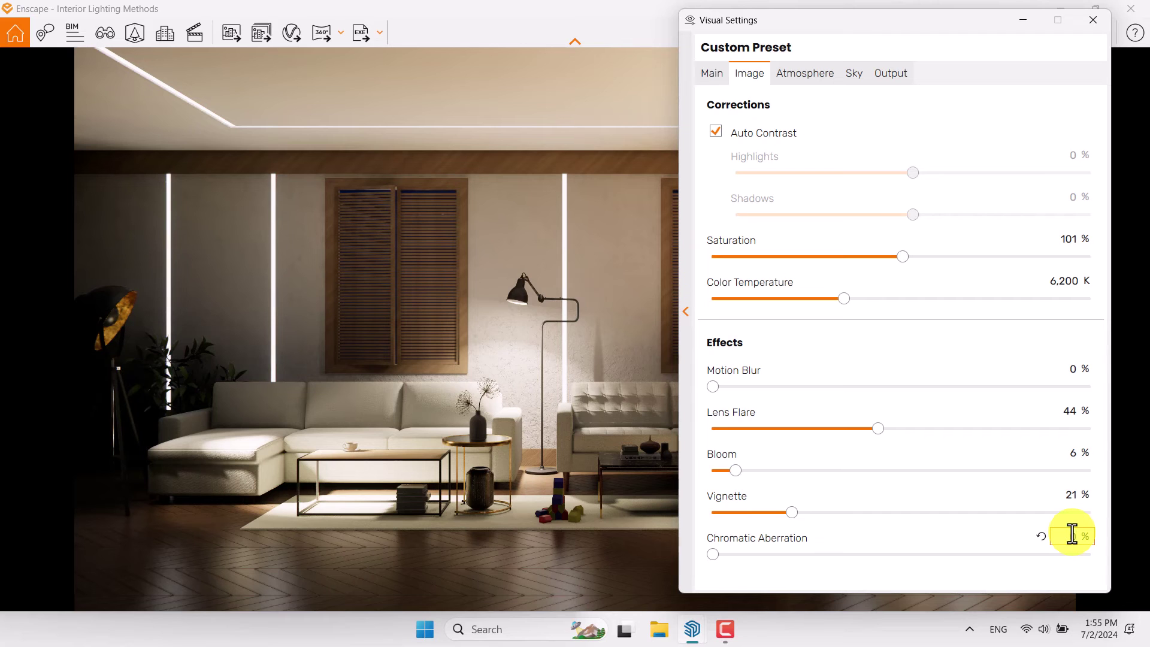
{"action": "left_click", "coordinate": [829, 70]}
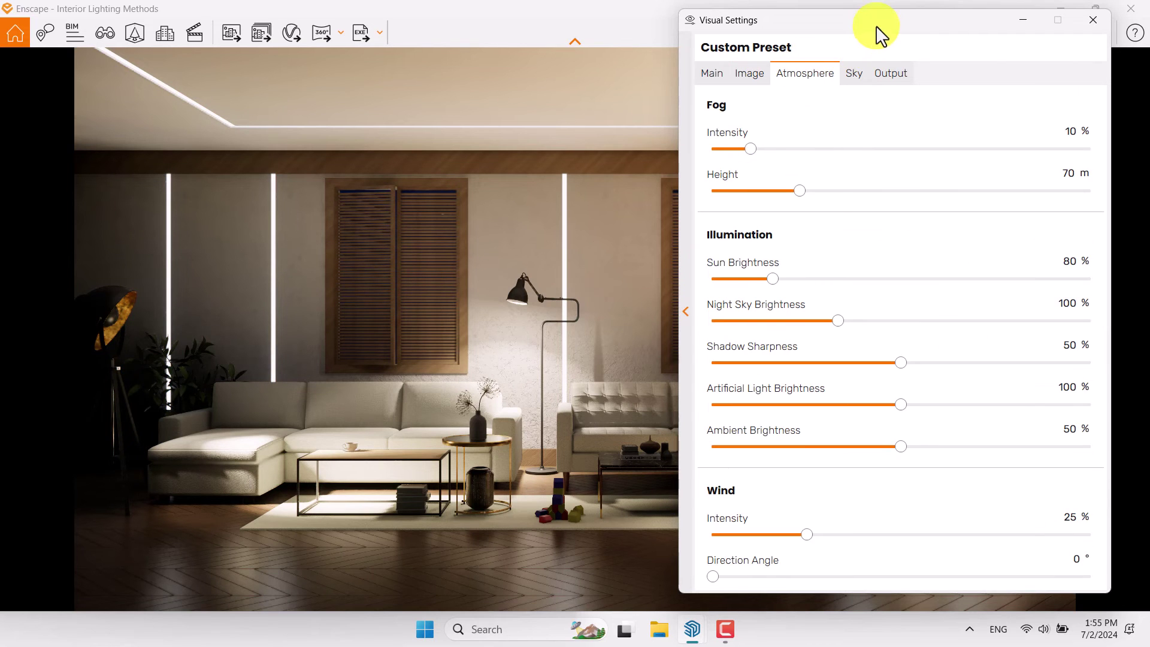
{"action": "left_click_drag", "start_coordinate": [751, 148], "coordinate": [721, 148]}
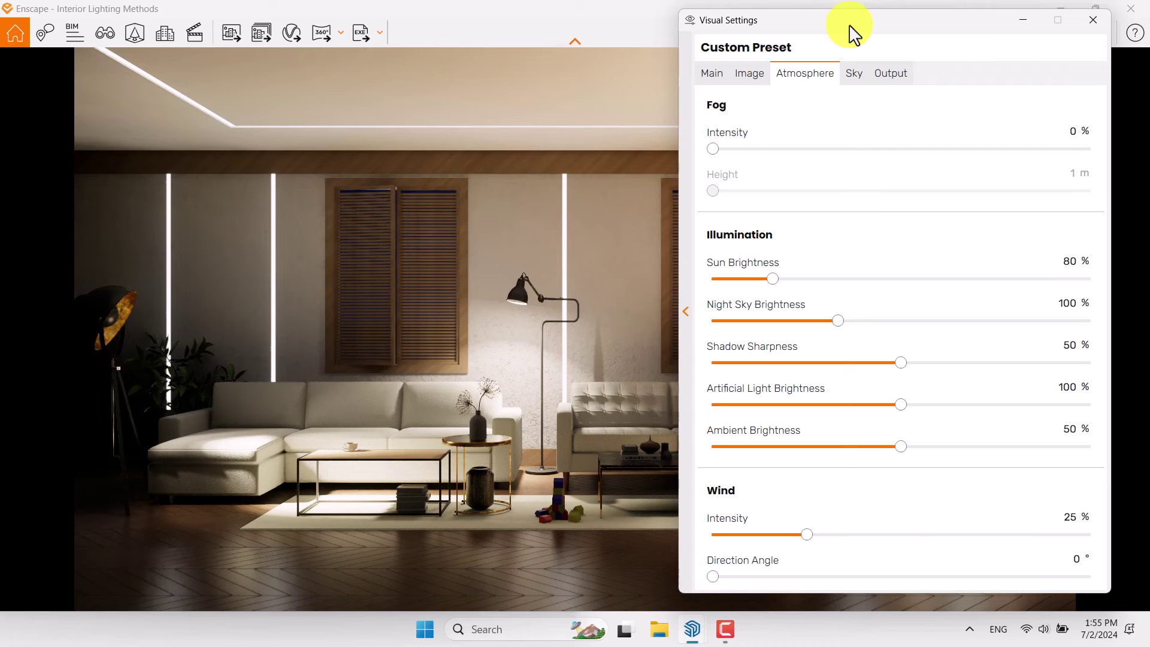
{"action": "left_click_drag", "start_coordinate": [850, 25], "coordinate": [198, 22]}
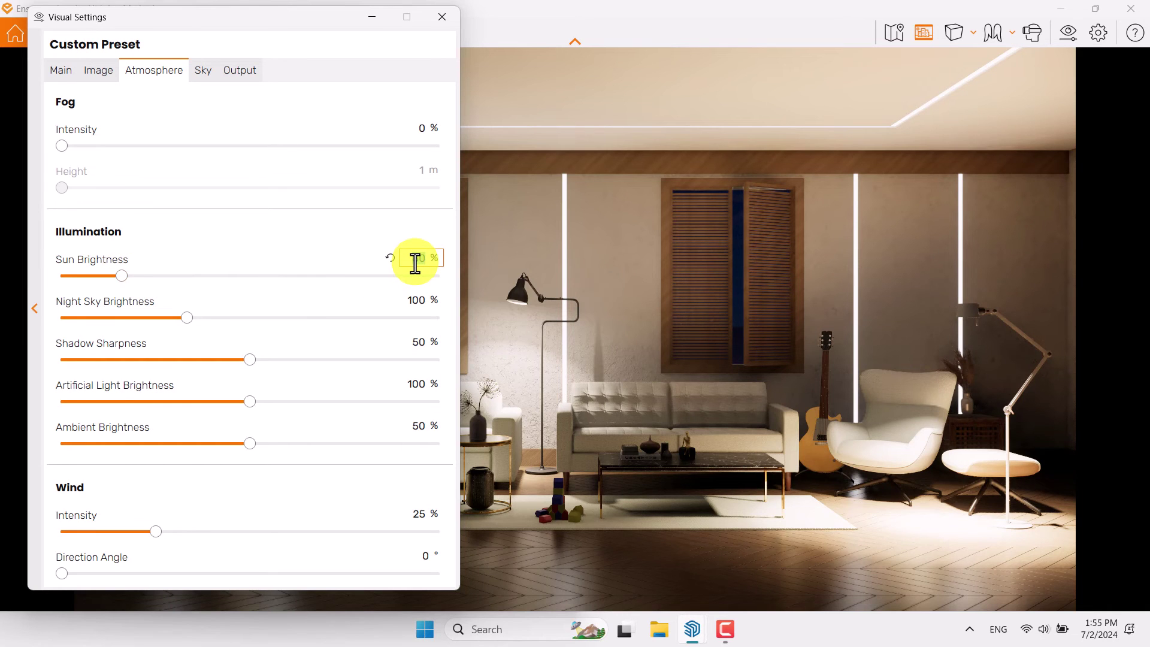
- Set Sun Brightness to 44% and start entering Night Sky Brightness
{"action": "type", "text": "0"}
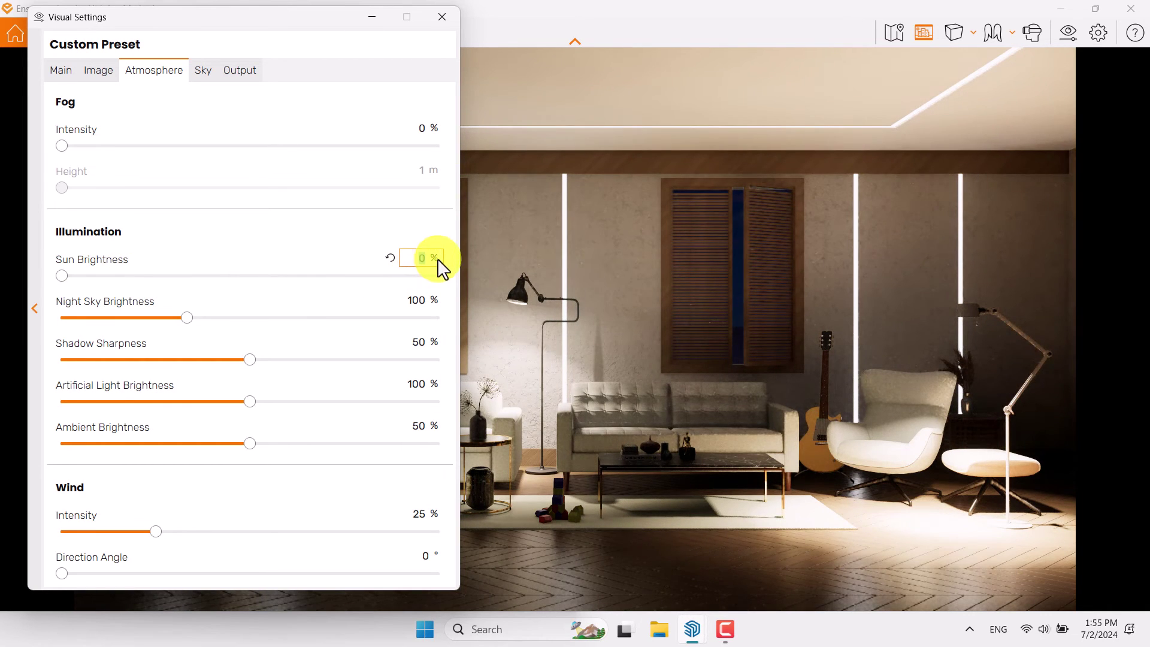
{"action": "key", "text": "BackSpace"}
{"action": "type", "text": "44"}
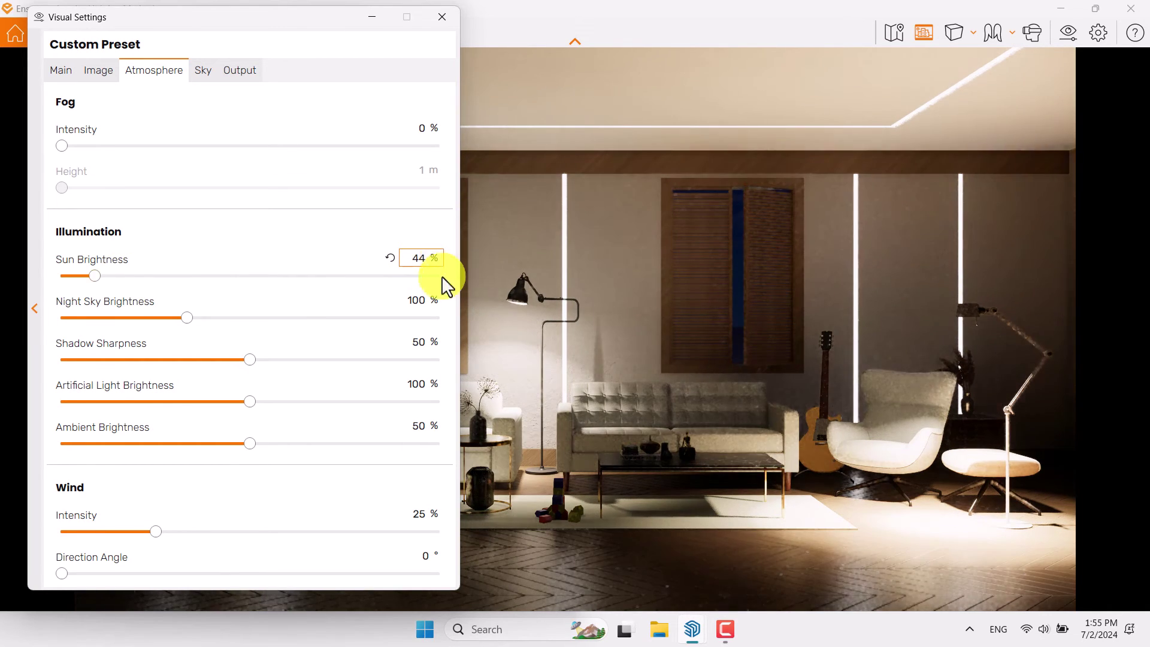
{"action": "left_click", "coordinate": [416, 300]}
{"action": "type", "text": "149"}
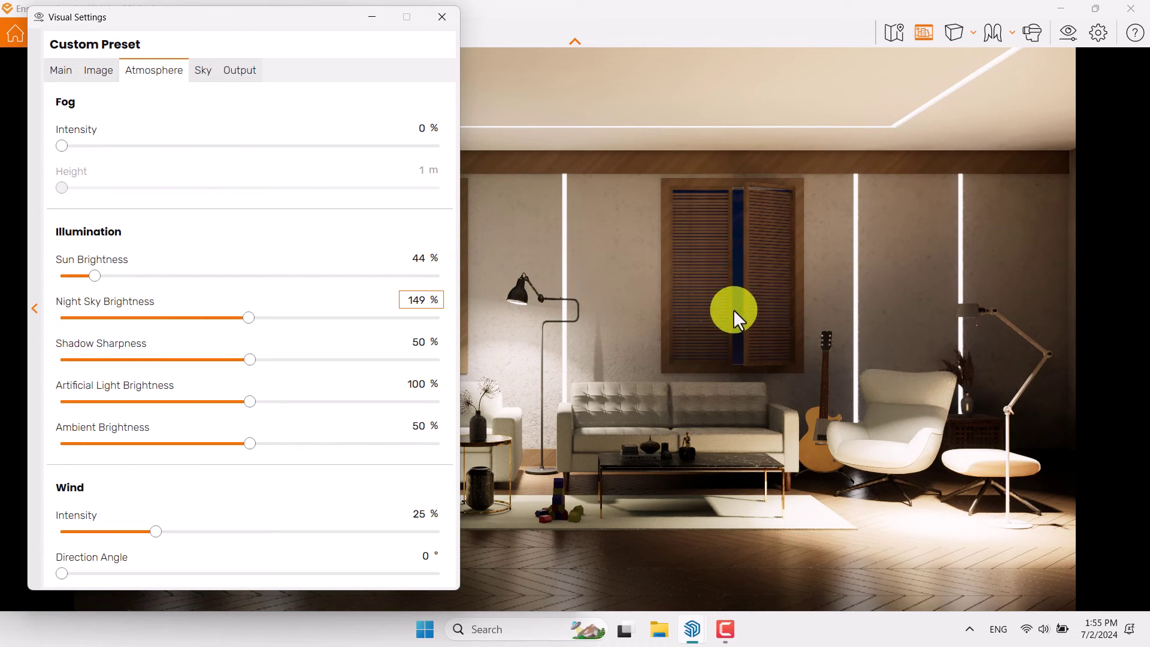
- Set Shadow Sharpness to 0% and Artificial Light brightness to 119%
{"action": "left_click", "coordinate": [421, 342]}
{"action": "key", "text": "BackSpace"}
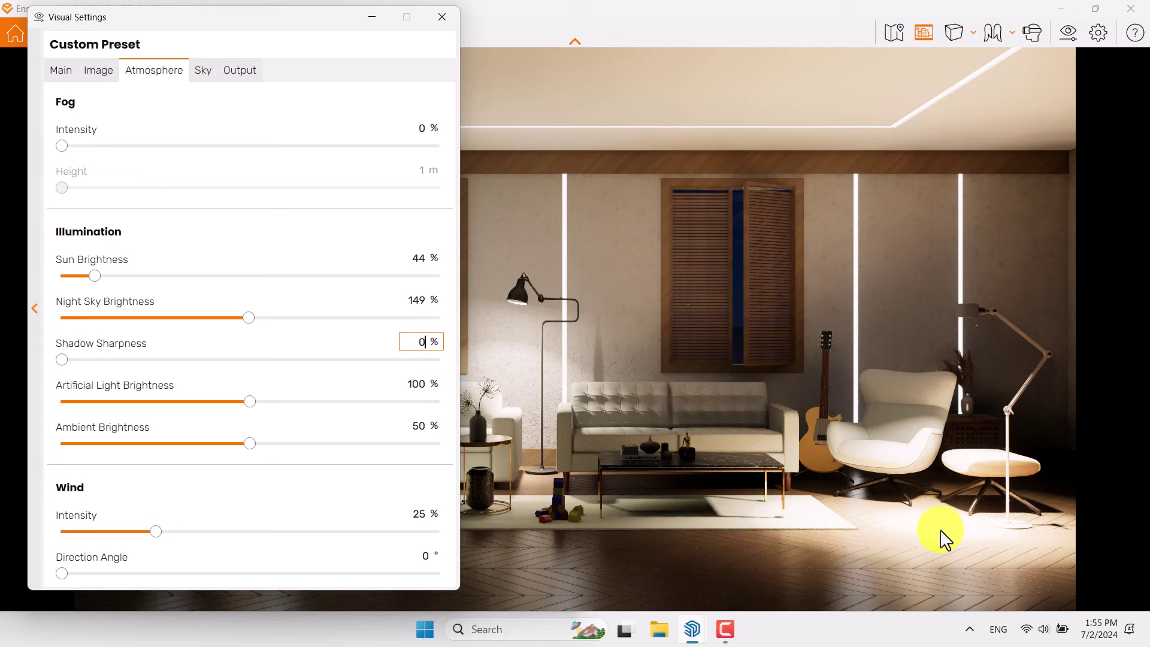
{"action": "double_click", "coordinate": [416, 384]}
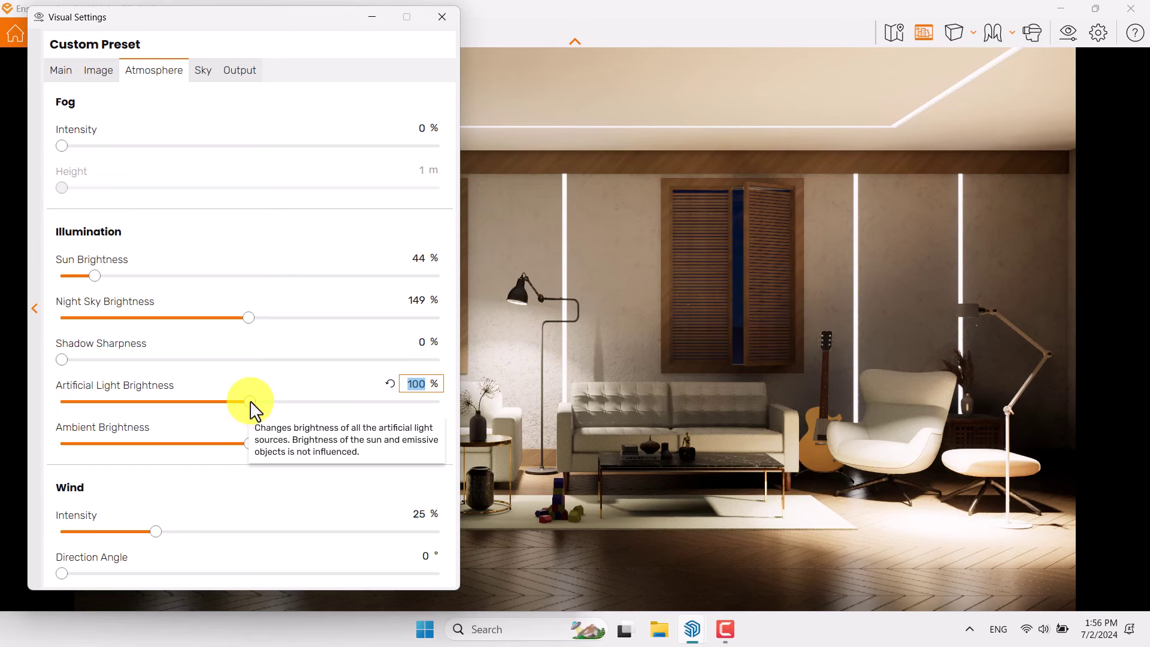
{"action": "left_click_drag", "start_coordinate": [251, 402], "coordinate": [295, 403]}
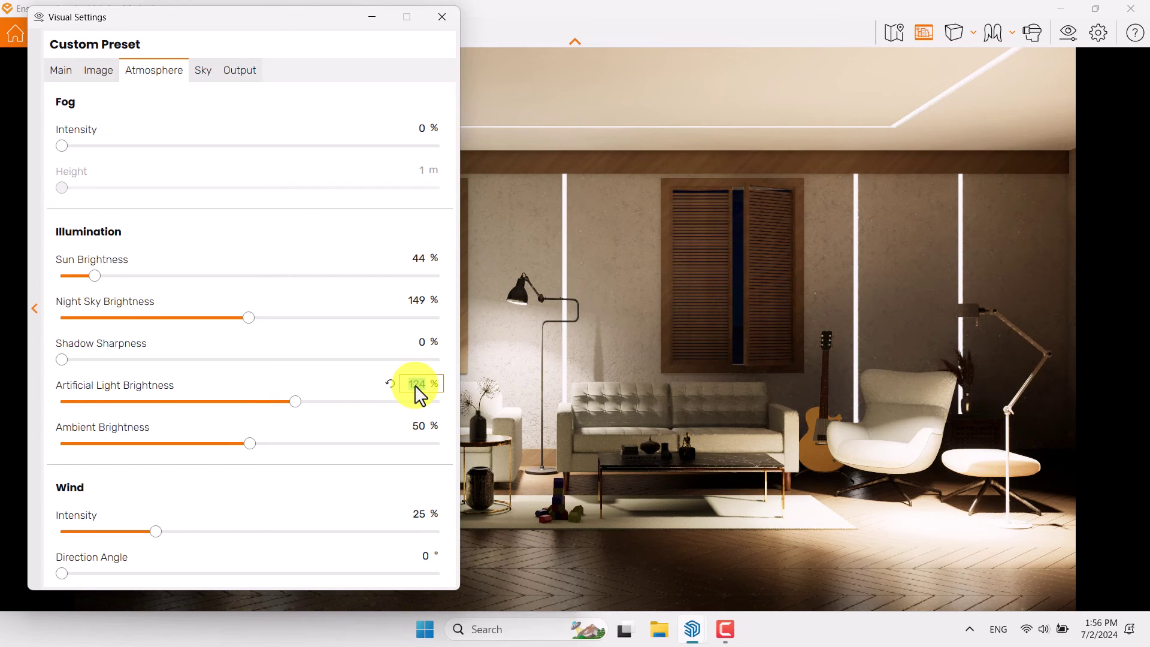
{"action": "type", "text": "119"}
{"action": "key", "text": "Return"}
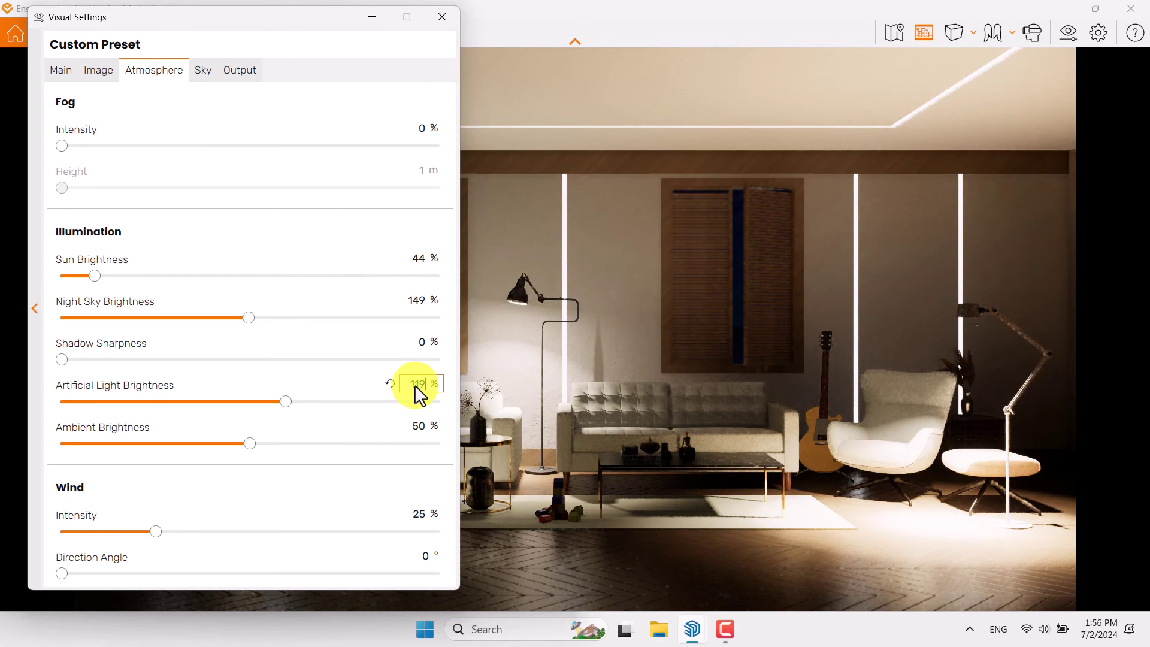
- Set Ambient Brightness to 78% and Wind Intensity to 0
{"action": "left_click", "coordinate": [419, 424]}
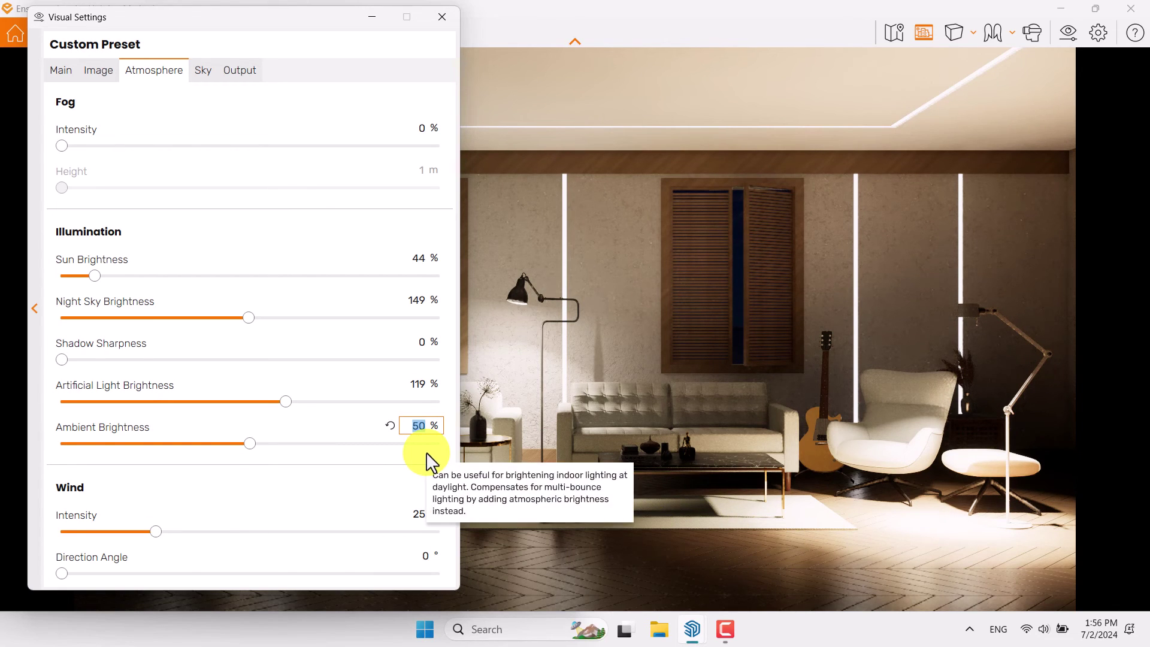
{"action": "type", "text": "78"}
{"action": "key", "text": "Return"}
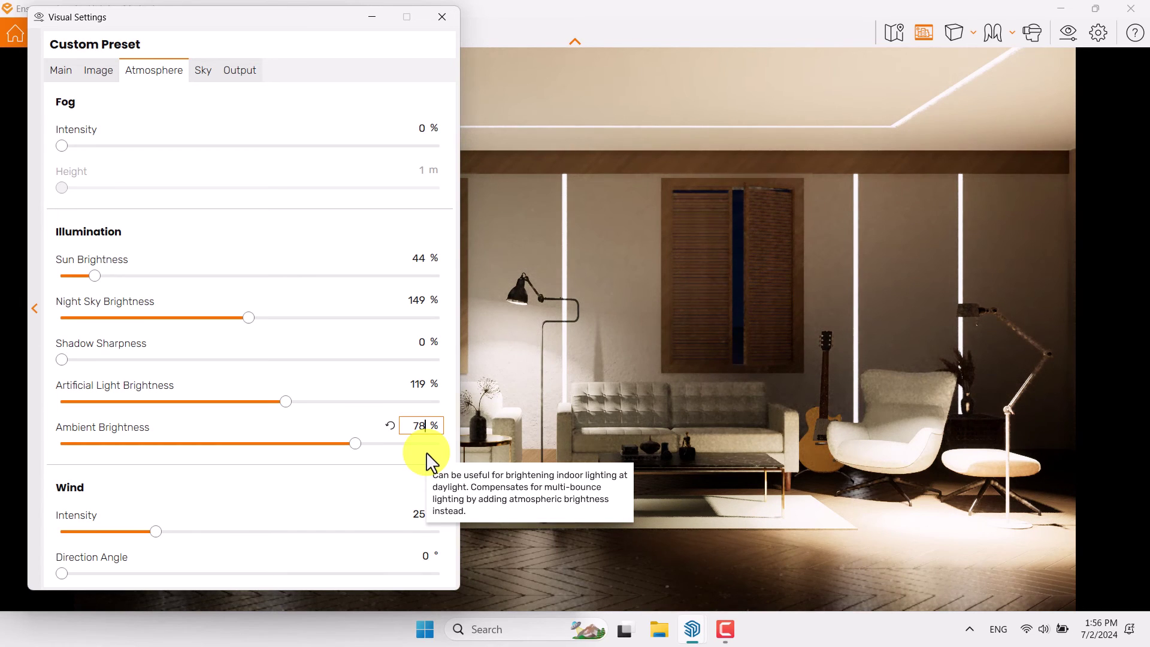
{"action": "left_click", "coordinate": [419, 513]}
{"action": "type", "text": "0"}
{"action": "key", "text": "Return"}
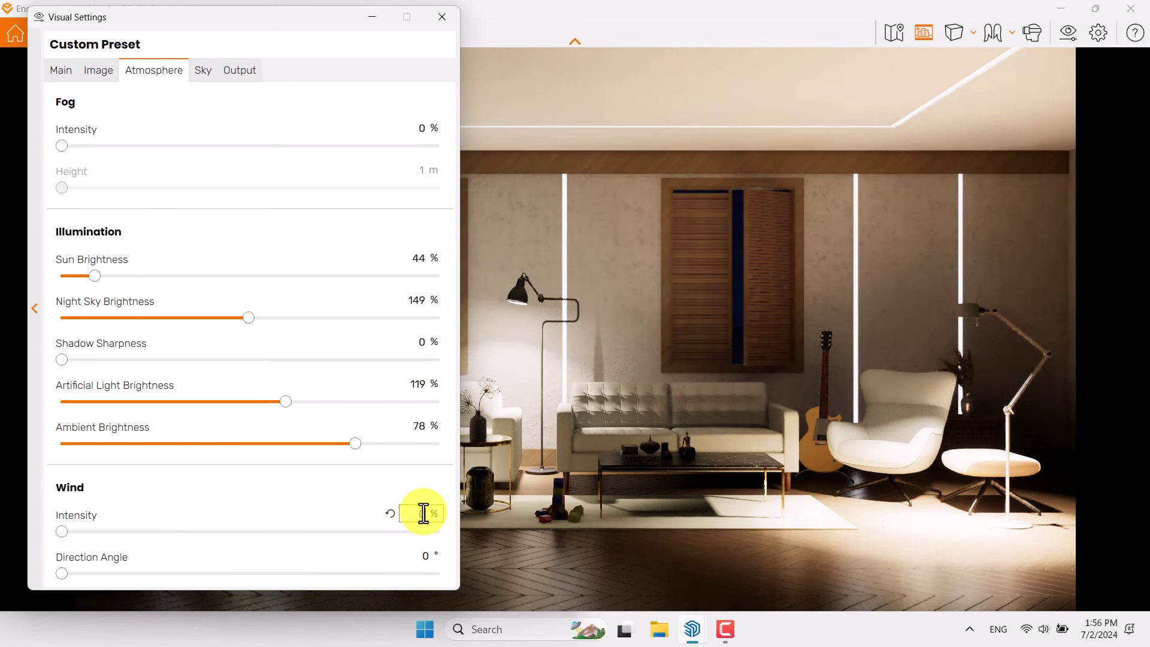
- Drag Sky Cloud Density, Variety and Cirrus amount all down to 0%
{"action": "left_click", "coordinate": [206, 72]}
{"action": "left_click_drag", "start_coordinate": [247, 333], "coordinate": [57, 334]}
{"action": "left_click_drag", "start_coordinate": [250, 375], "coordinate": [8, 379]}
{"action": "left_click_drag", "start_coordinate": [249, 416], "coordinate": [2, 421]}
- Check the Output resolution presets, raise Rendering Quality to Ultra, and close Visual Settings
{"action": "left_click", "coordinate": [238, 71]}
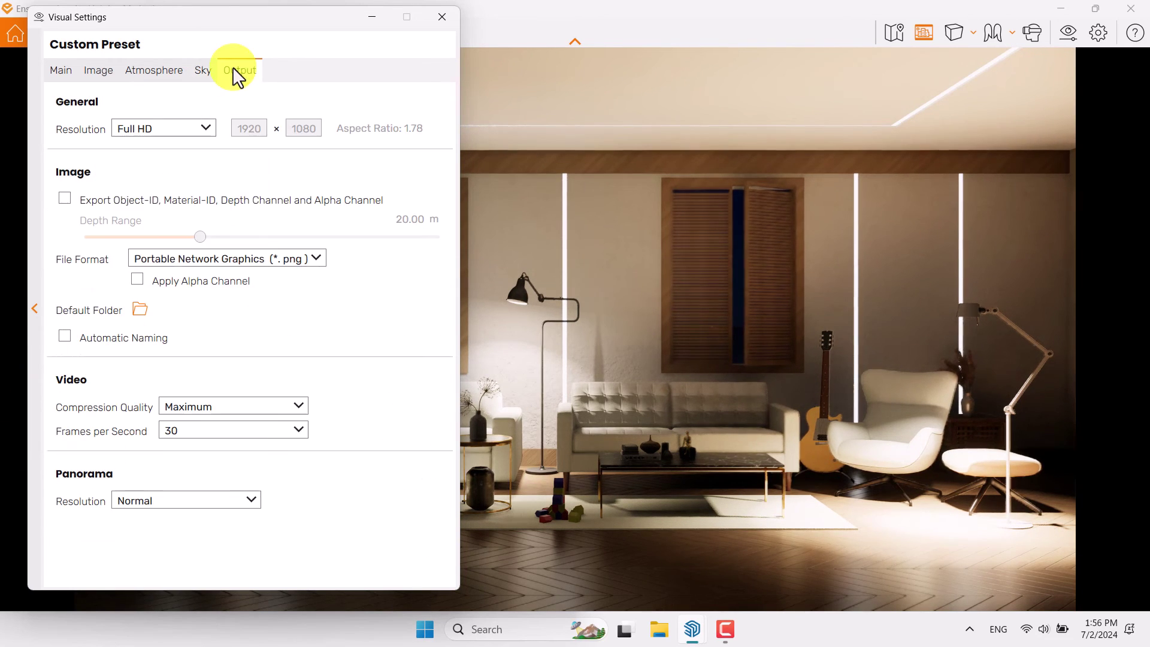
{"action": "left_click", "coordinate": [195, 138]}
{"action": "left_click", "coordinate": [171, 214]}
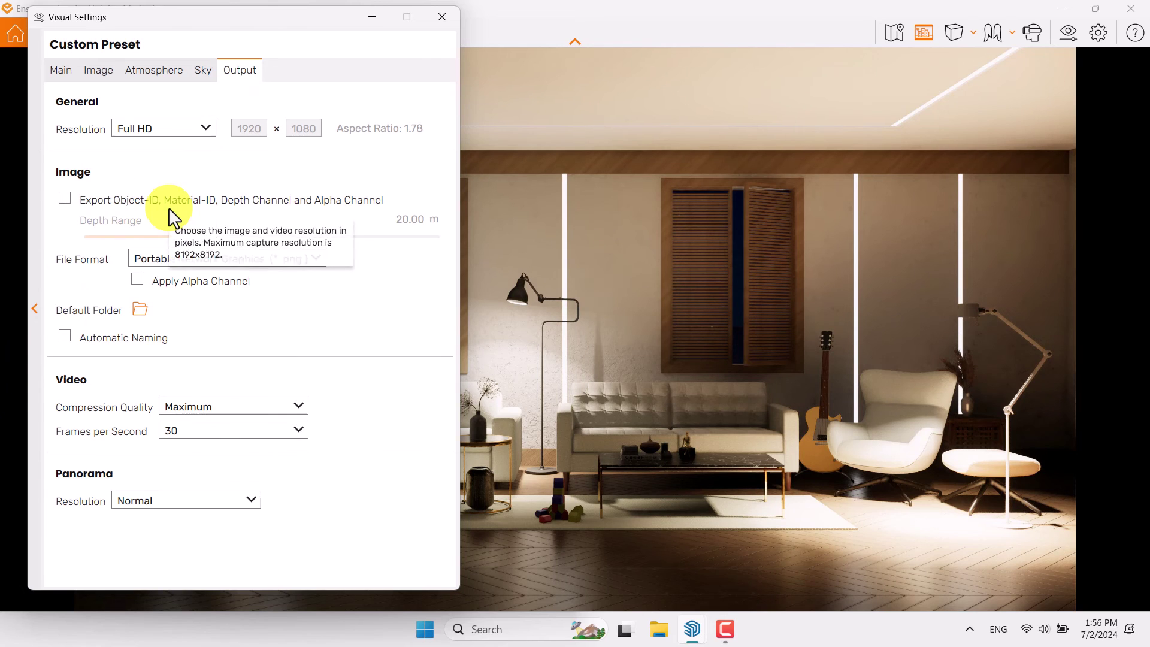
{"action": "left_click", "coordinate": [61, 73]}
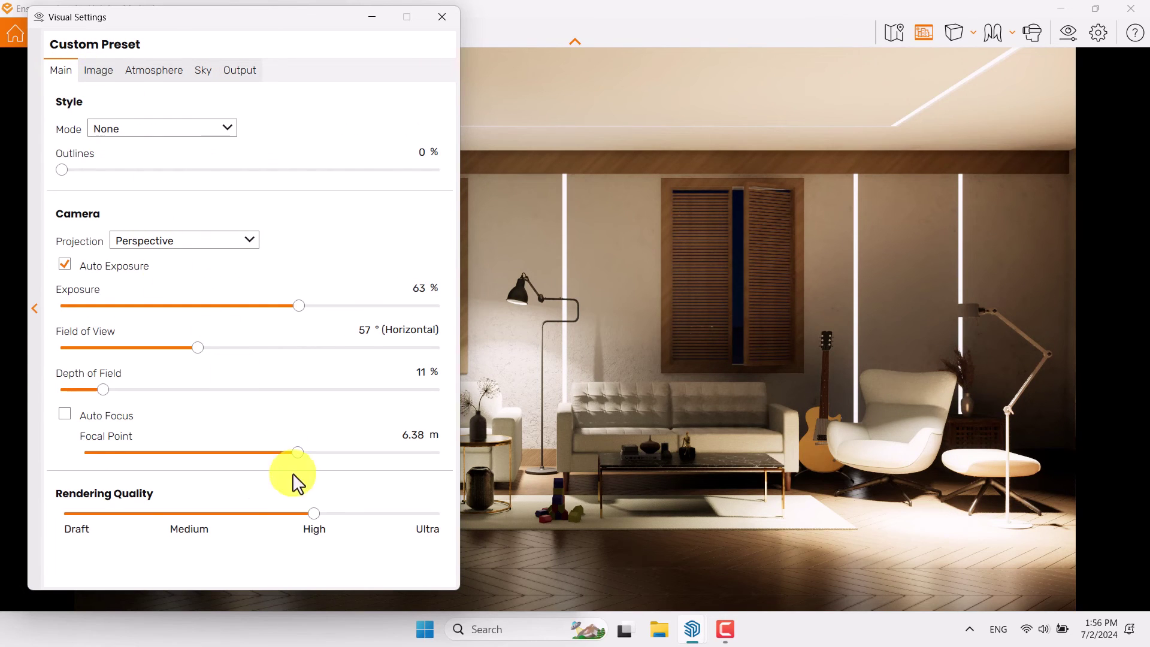
{"action": "left_click_drag", "start_coordinate": [314, 514], "coordinate": [393, 527]}
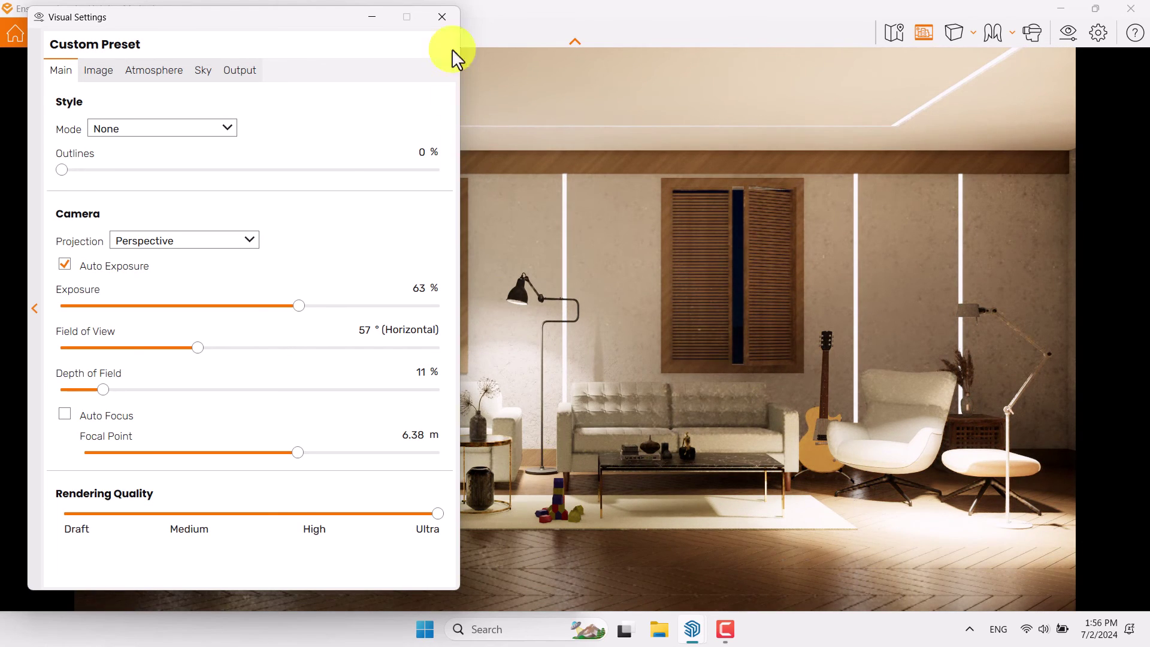
{"action": "key", "text": "Escape"}
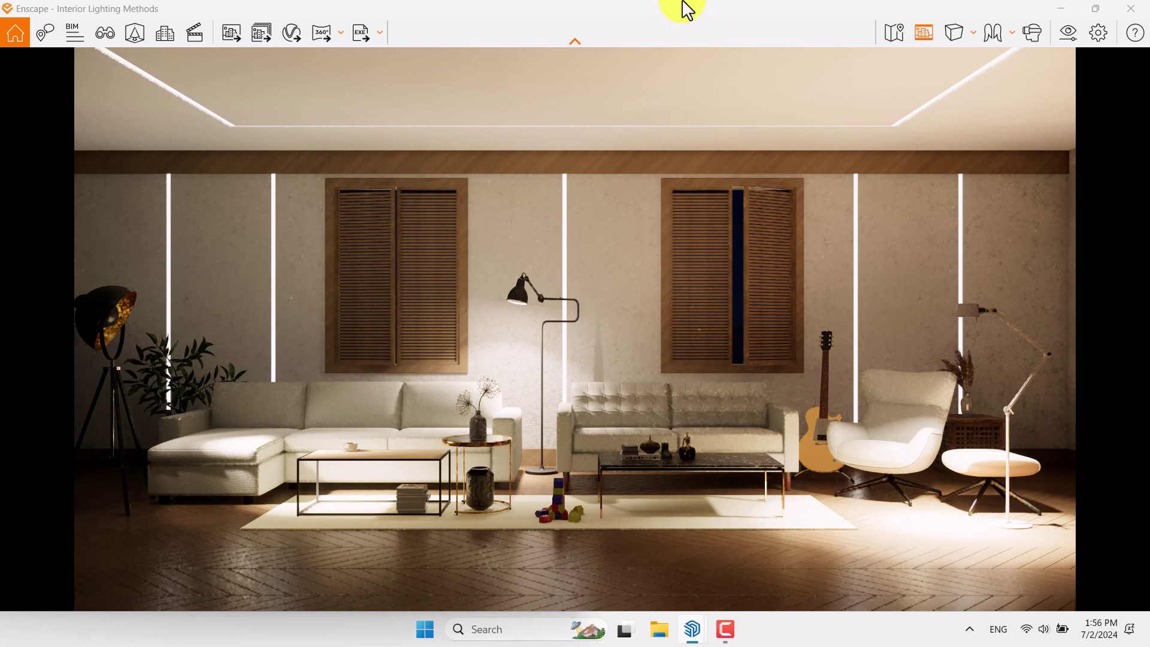
- Snap Enscape right and give the Wood 06, Chevron material 94% Image Fade
{"action": "key", "text": "super+Right"}
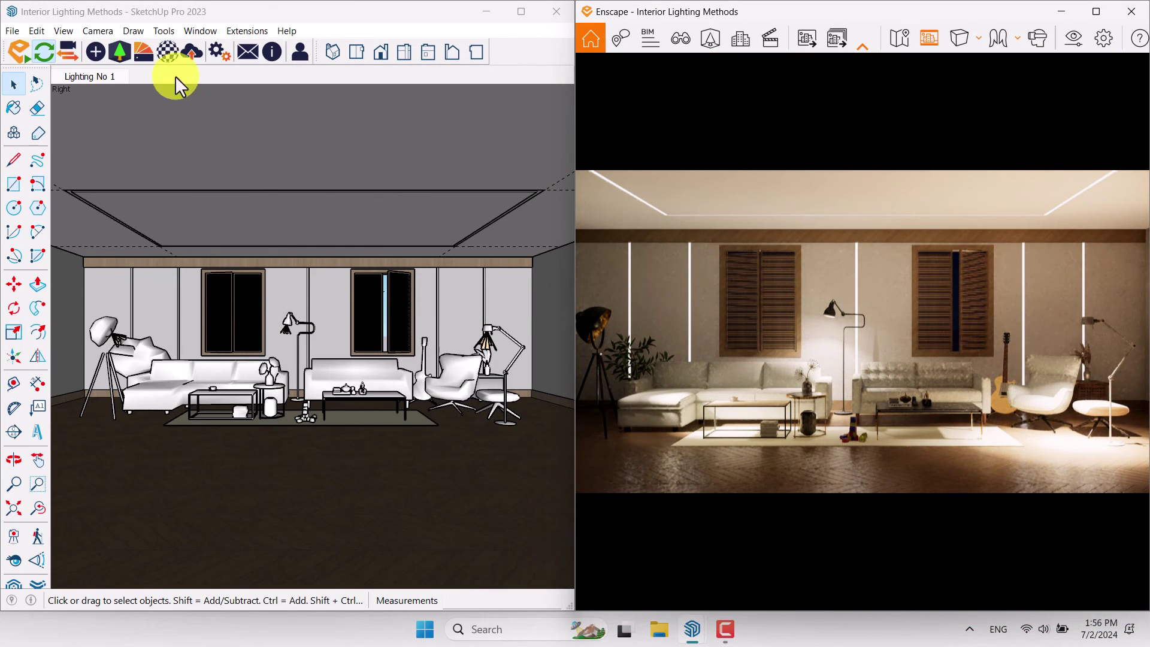
{"action": "left_click", "coordinate": [165, 59]}
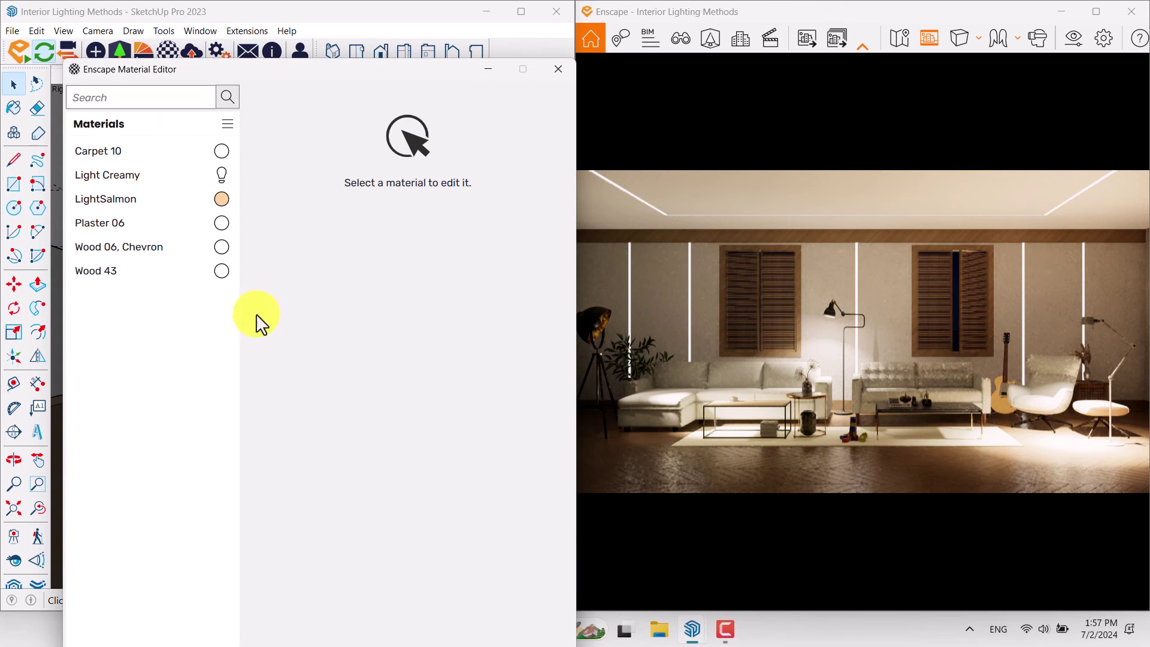
{"action": "left_click", "coordinate": [93, 251]}
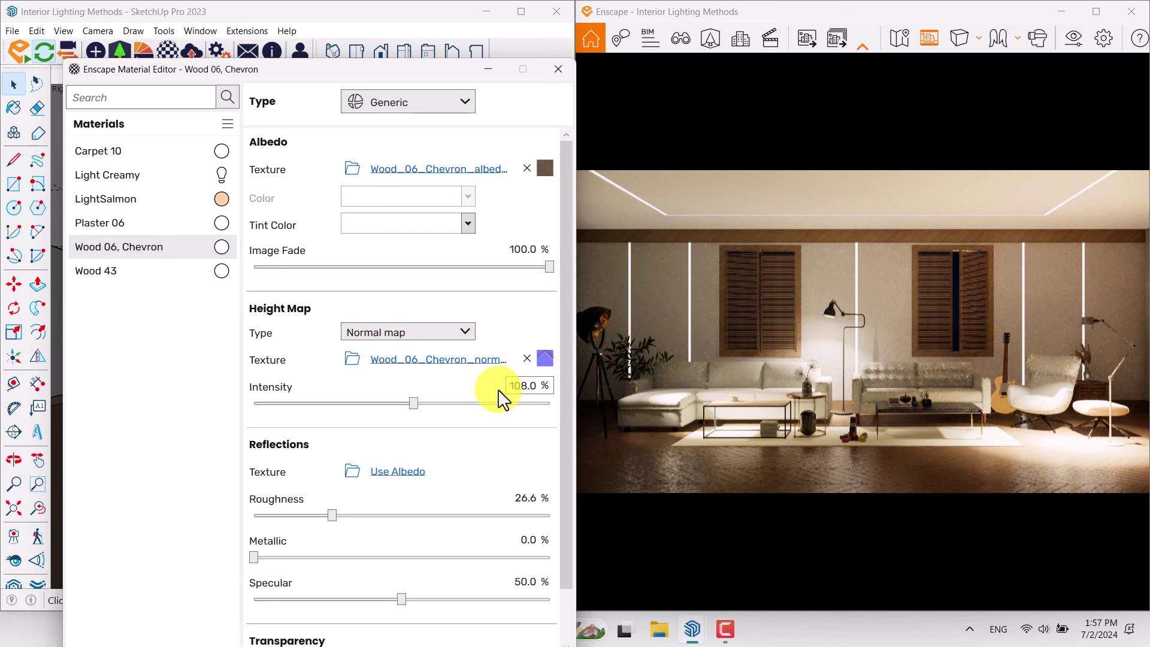
{"action": "left_click_drag", "start_coordinate": [527, 271], "coordinate": [491, 272]}
{"action": "left_click", "coordinate": [526, 250]}
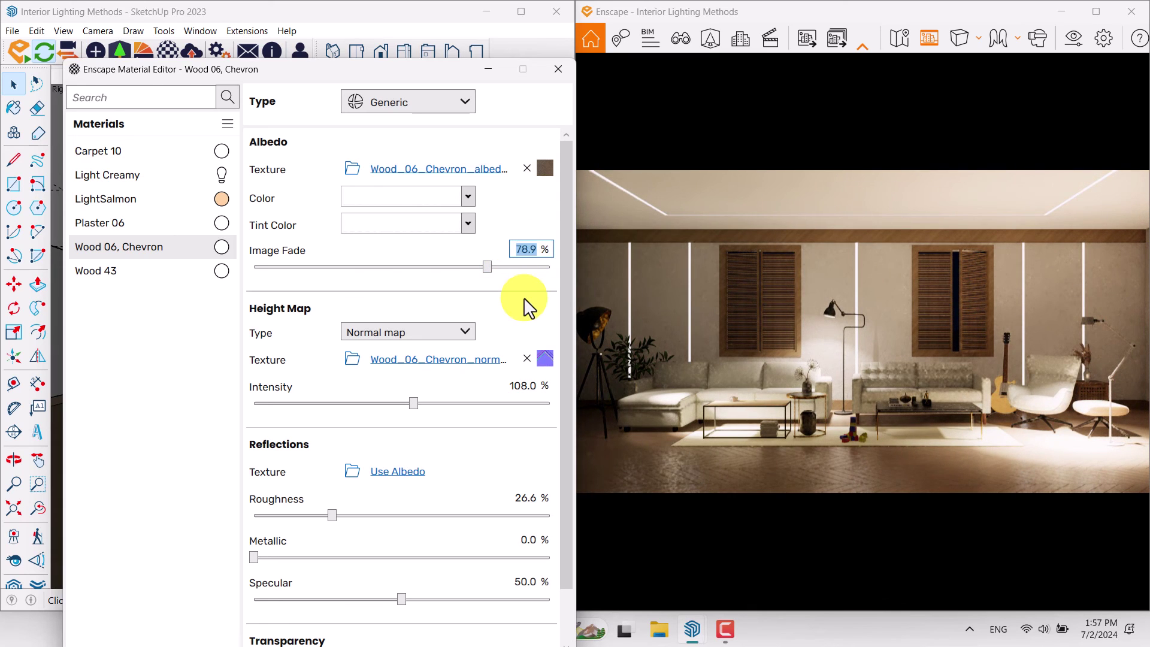
{"action": "type", "text": "94"}
{"action": "key", "text": "Return"}
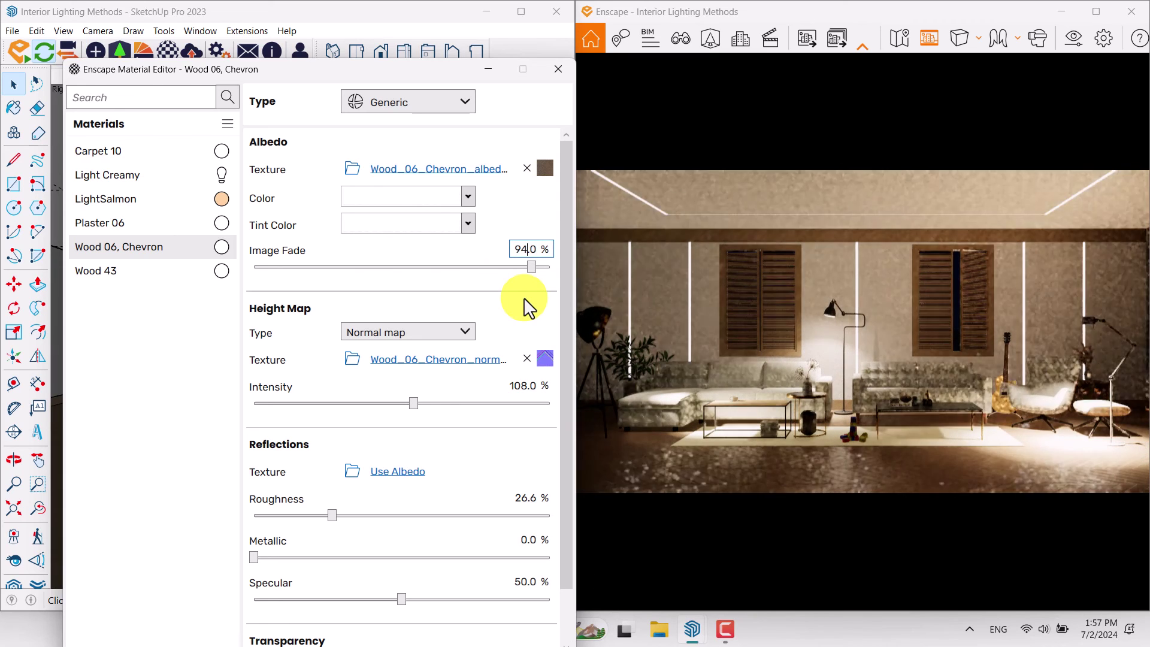
- Set the floor material's Roughness to 26.9% and Specular to 76%
{"action": "left_click", "coordinate": [530, 498]}
{"action": "type", "text": "0"}
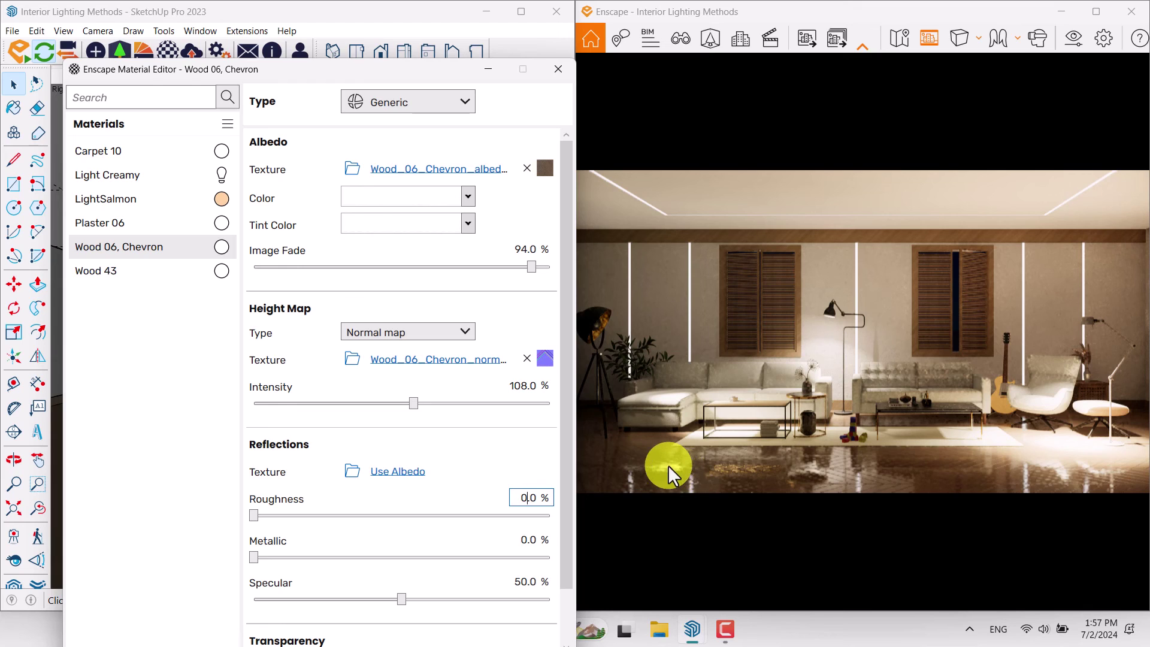
{"action": "left_click", "coordinate": [520, 497]}
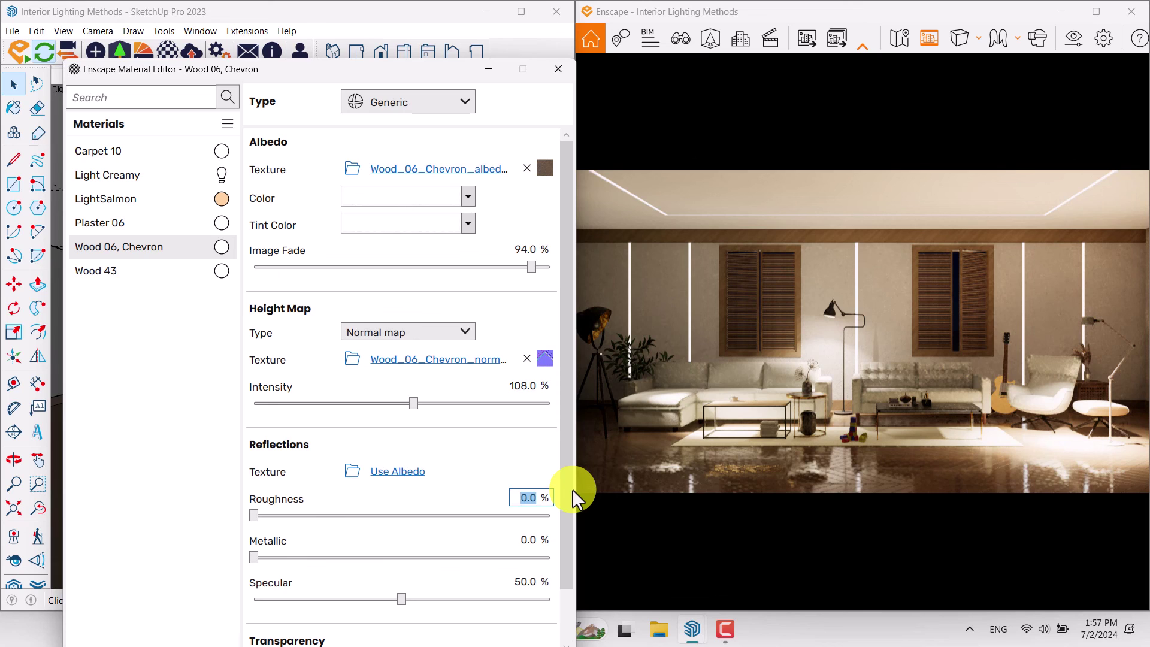
{"action": "type", "text": "26.9"}
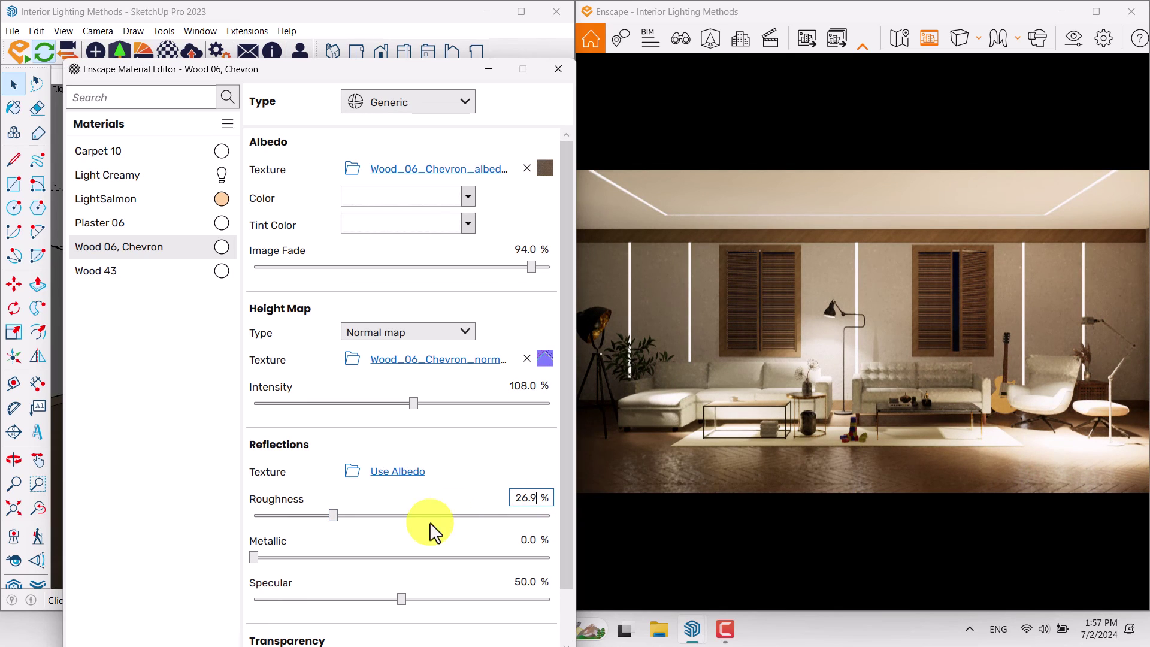
{"action": "left_click", "coordinate": [520, 581]}
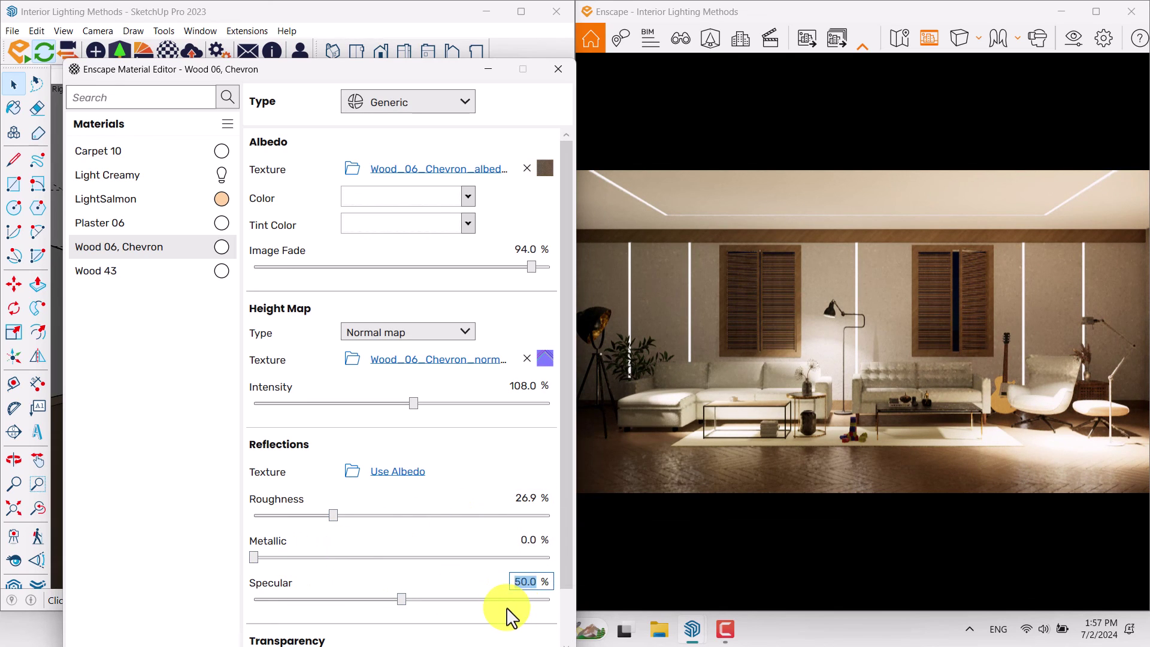
{"action": "type", "text": "76"}
{"action": "key", "text": "Return"}
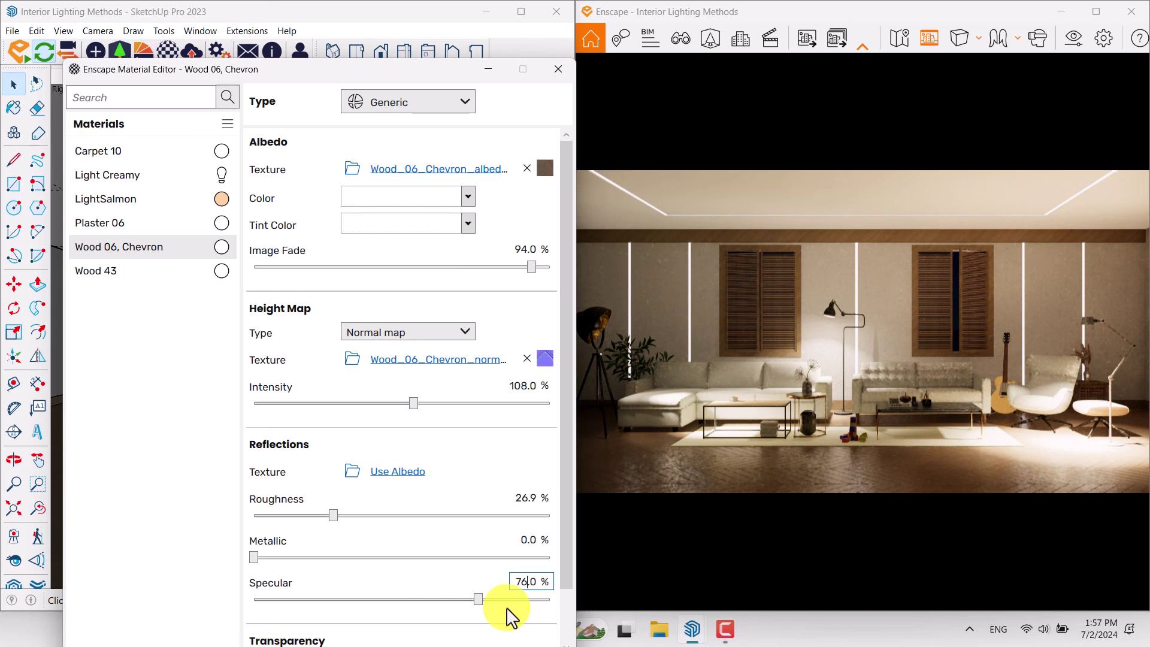